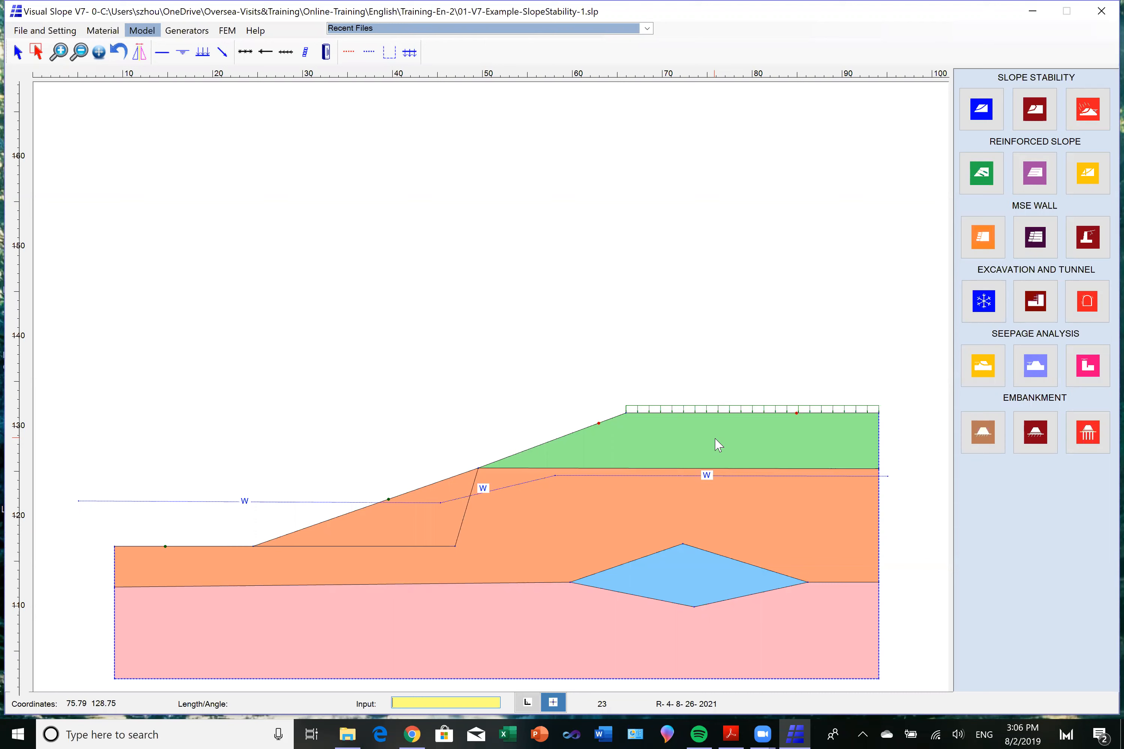
# Start a slope stability analysis and pick the slip surface initiation limits on the slope at X 17.25 and 40.70778.
pyautogui.click(981, 112)
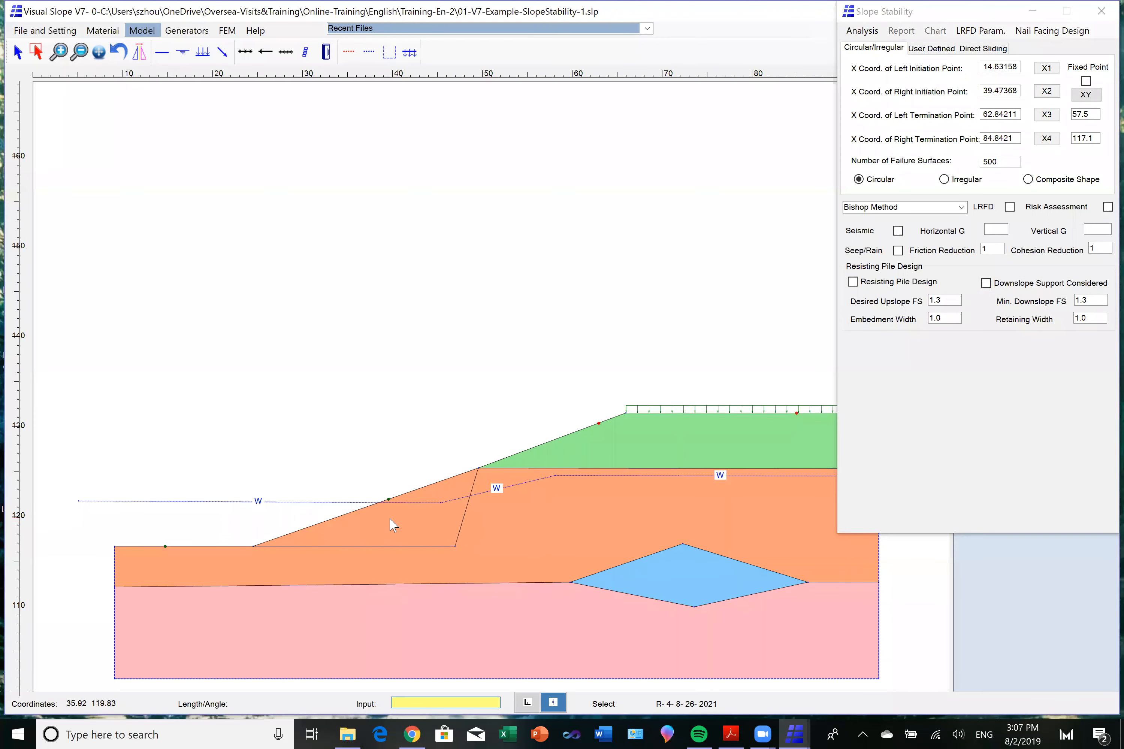
pyautogui.click(1046, 68)
pyautogui.click(188, 526)
pyautogui.click(1046, 91)
pyautogui.click(352, 499)
# Pick the left and right slip surface termination points on the section at X 62.875 and 83.375.
pyautogui.click(1046, 115)
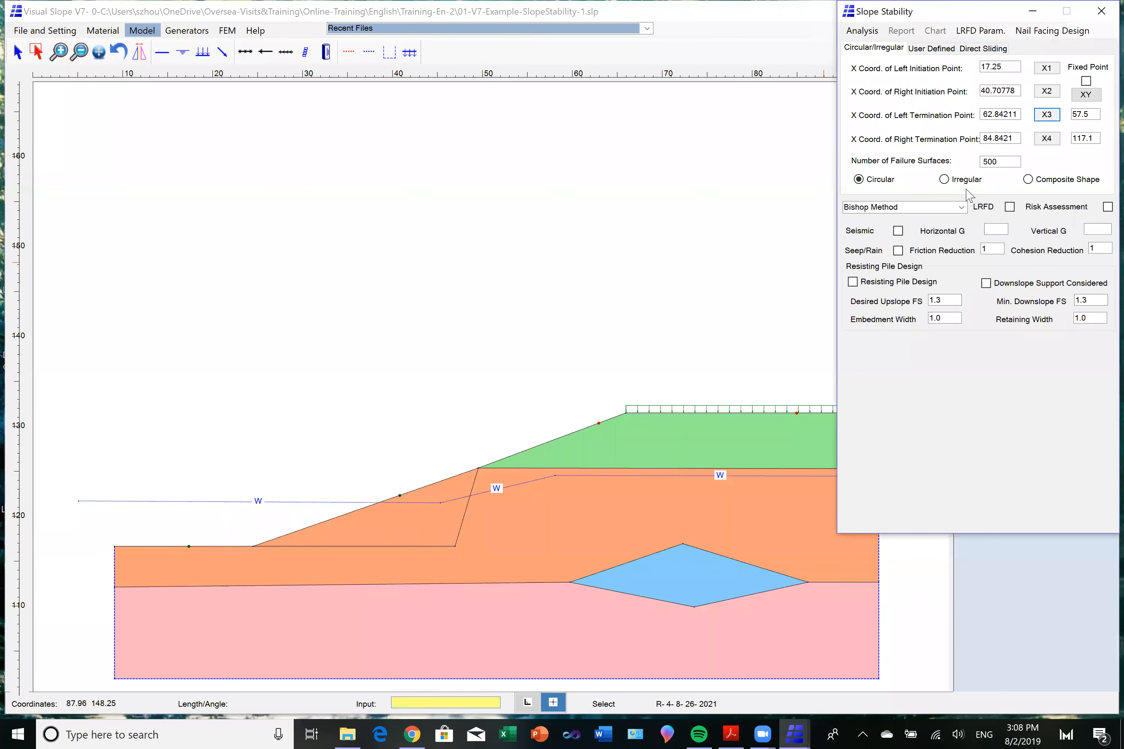
pyautogui.click(599, 402)
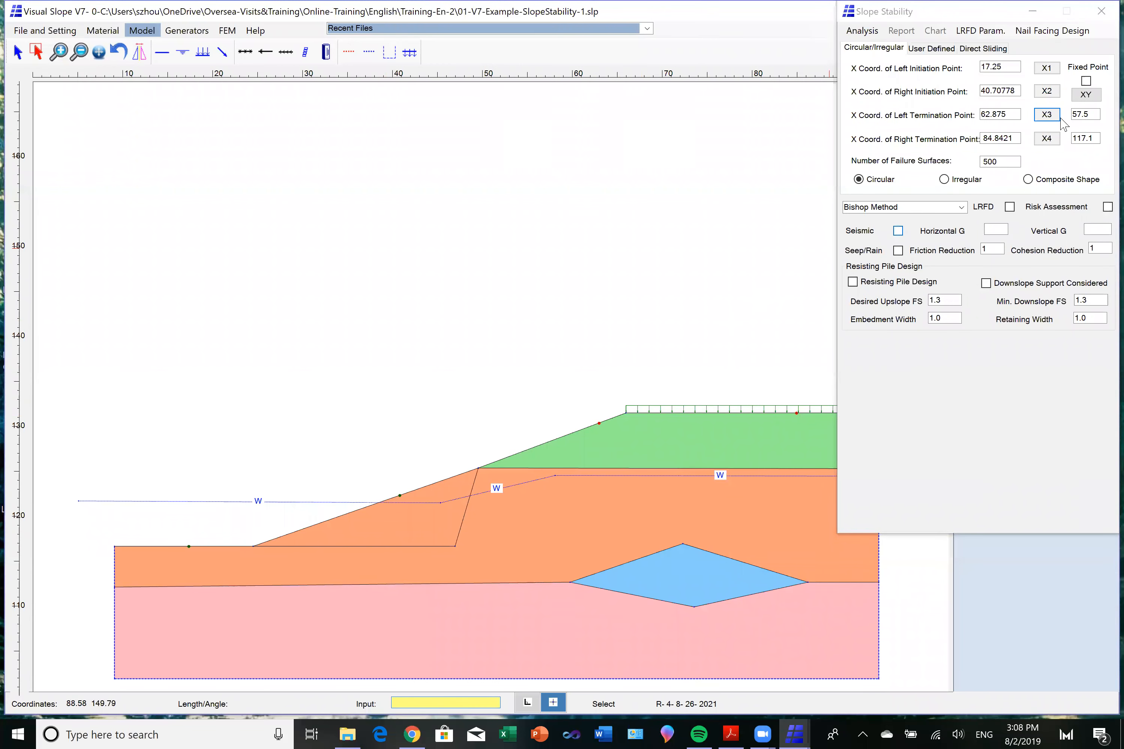
pyautogui.click(1047, 139)
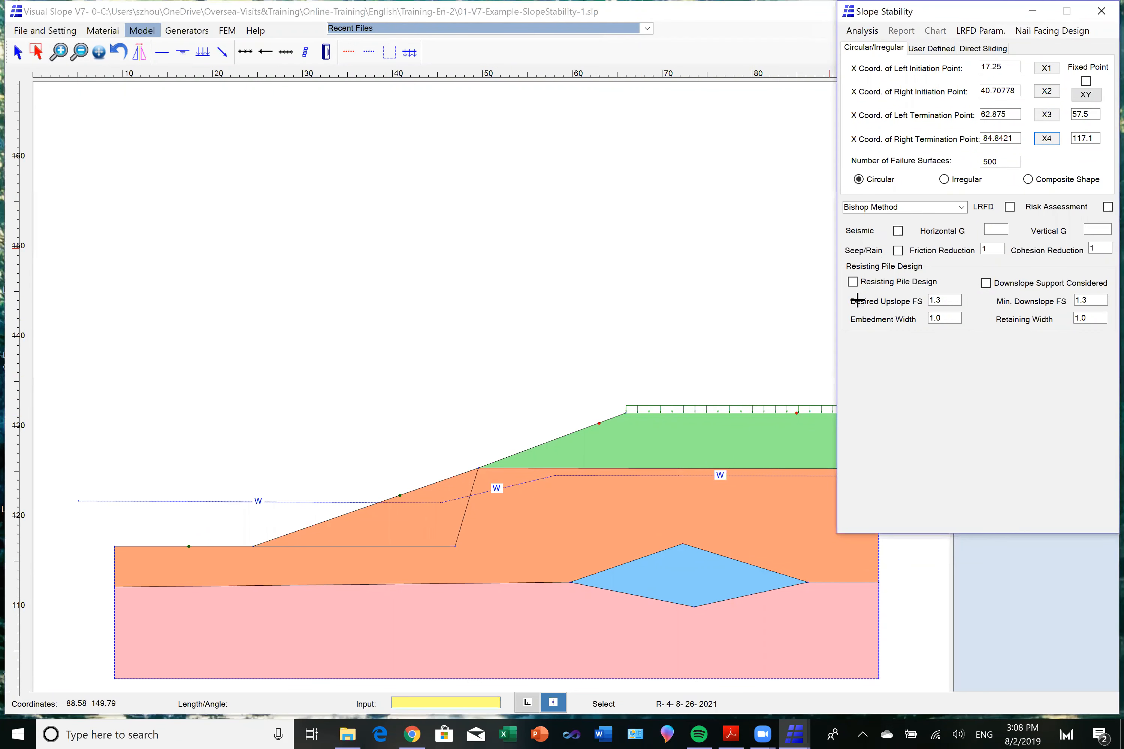
pyautogui.click(783, 370)
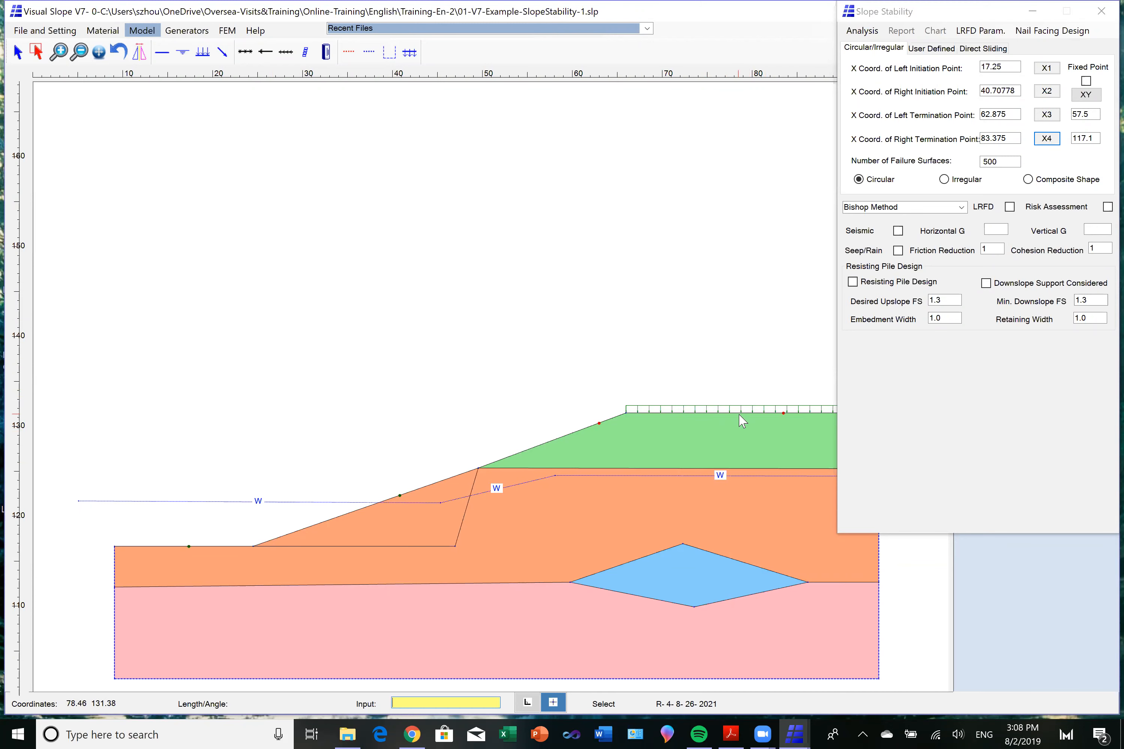
# Set the number of failure surfaces to 600.
pyautogui.click(1002, 161)
pyautogui.moveTo(1002, 161); pyautogui.dragTo(981, 162)
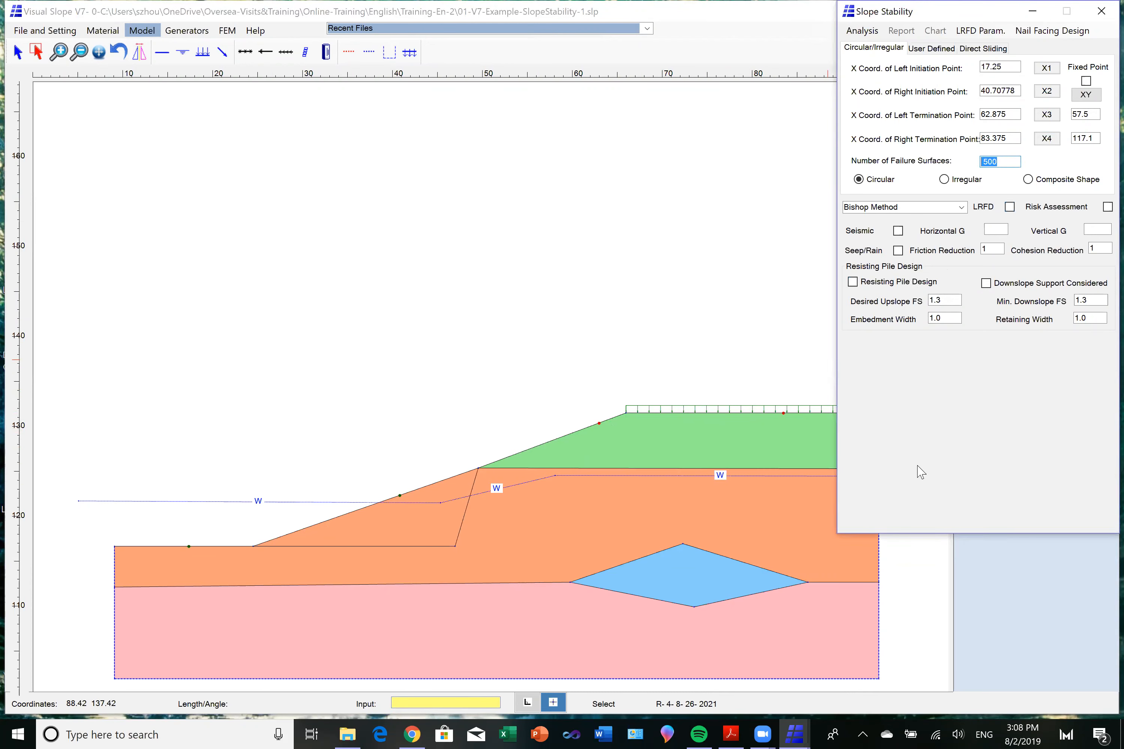
pyautogui.write('600')
# Run the circular Bishop Method analysis and display the green failure surface from the FS legend on the section.
pyautogui.click(865, 32)
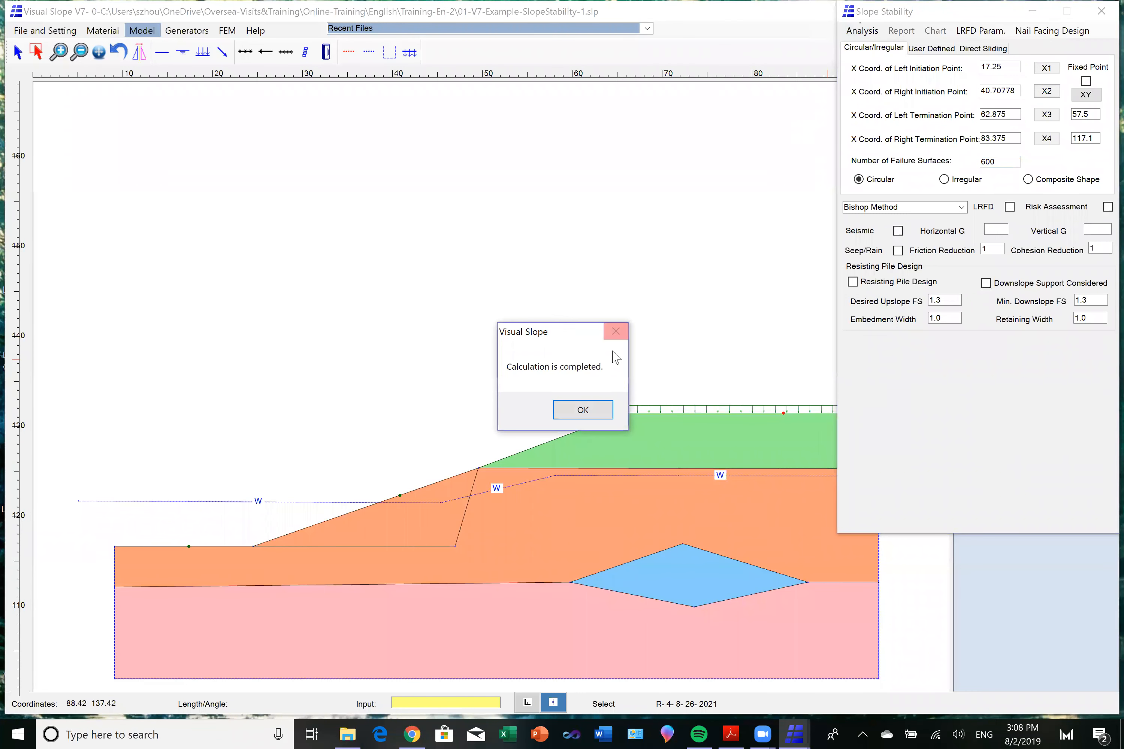
pyautogui.click(583, 411)
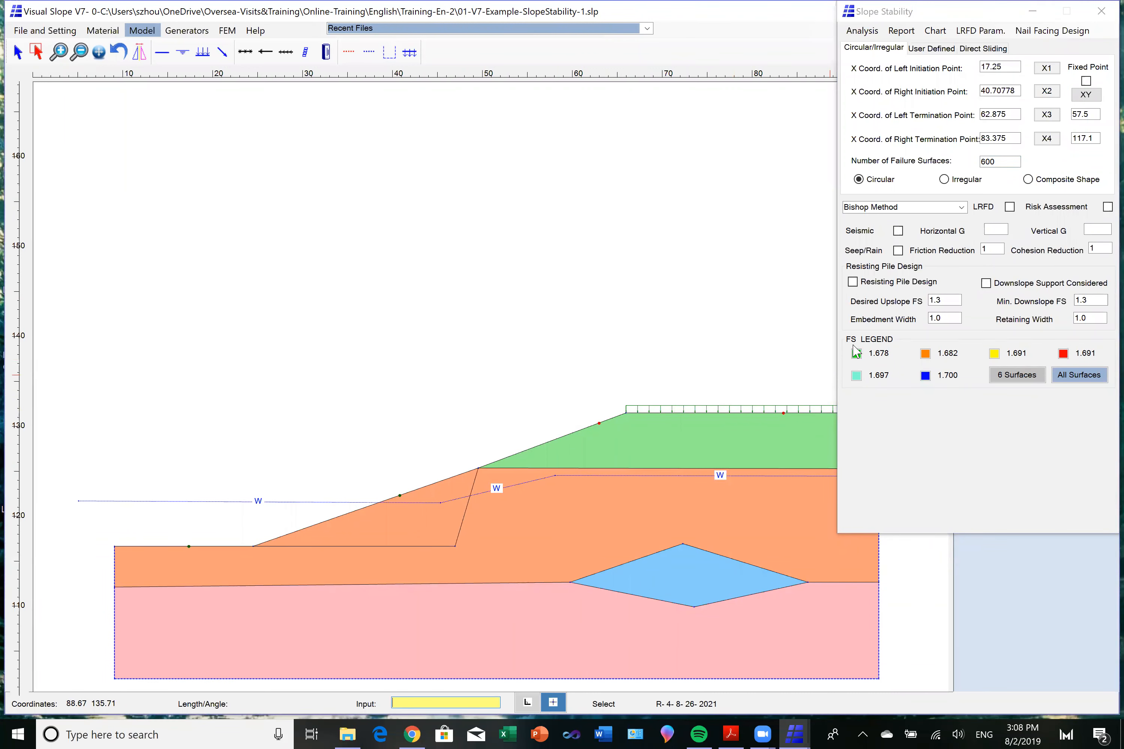
pyautogui.click(856, 354)
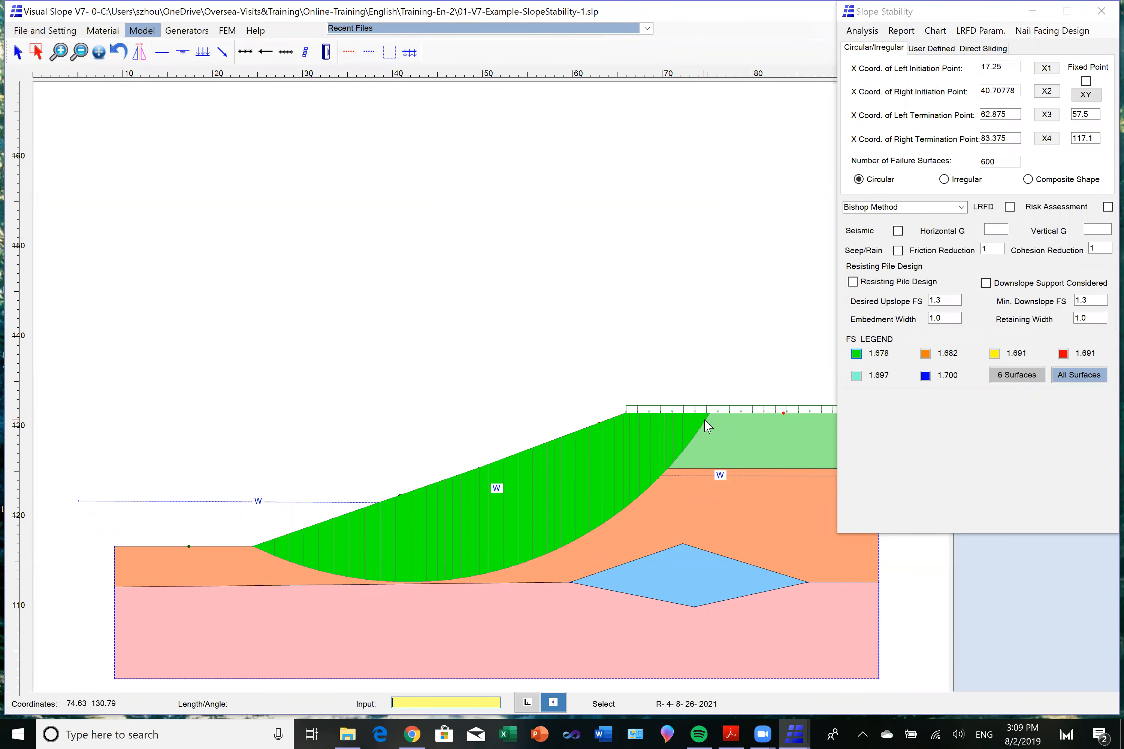
# Change the analysis method to Janbu Method and move the left initiation point to X 19.79167.
pyautogui.click(1046, 69)
pyautogui.click(242, 530)
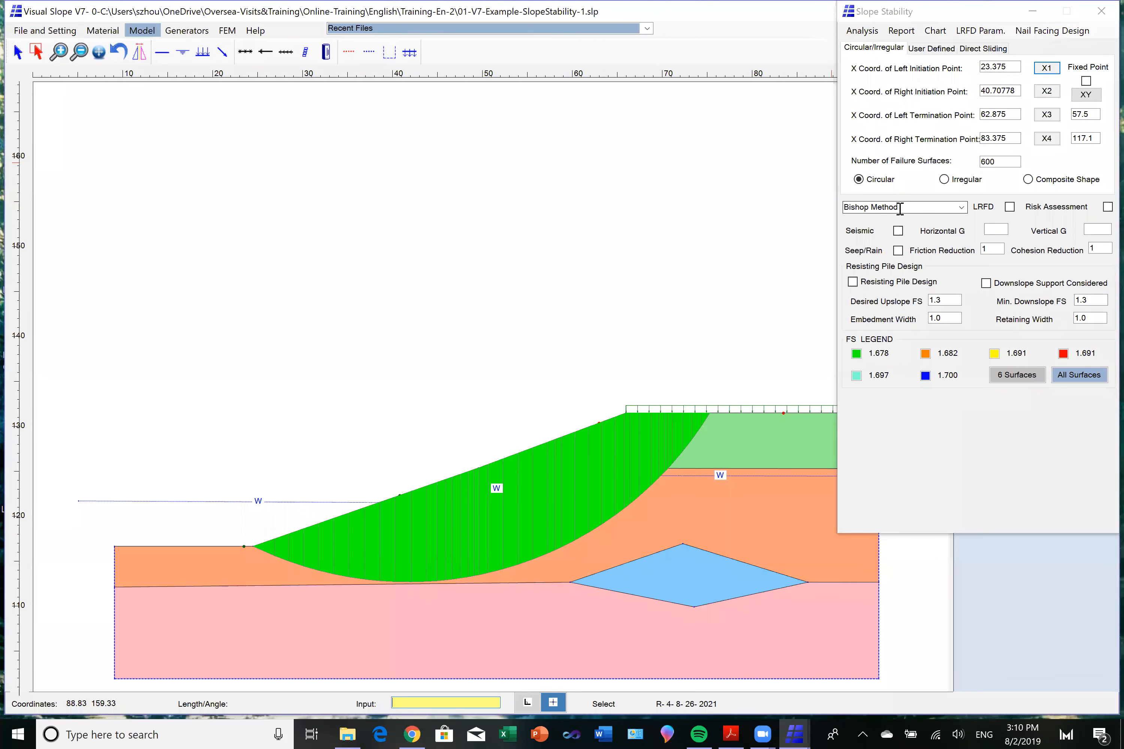
pyautogui.click(962, 207)
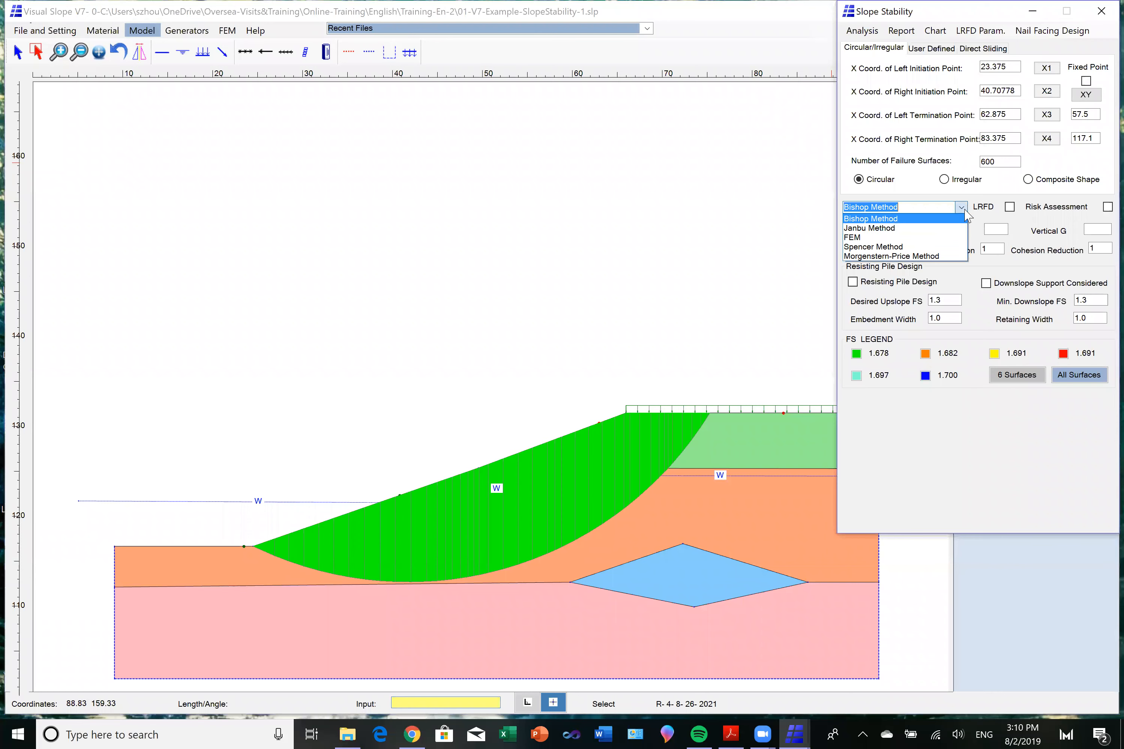
pyautogui.click(939, 228)
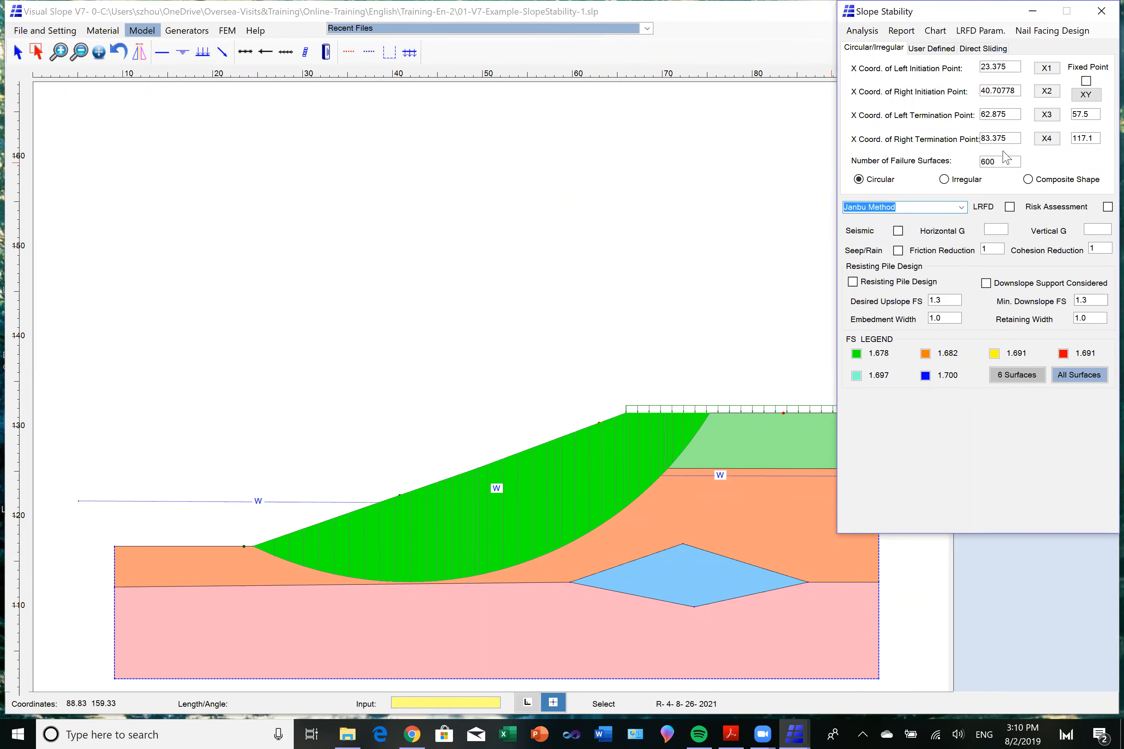
pyautogui.click(1045, 70)
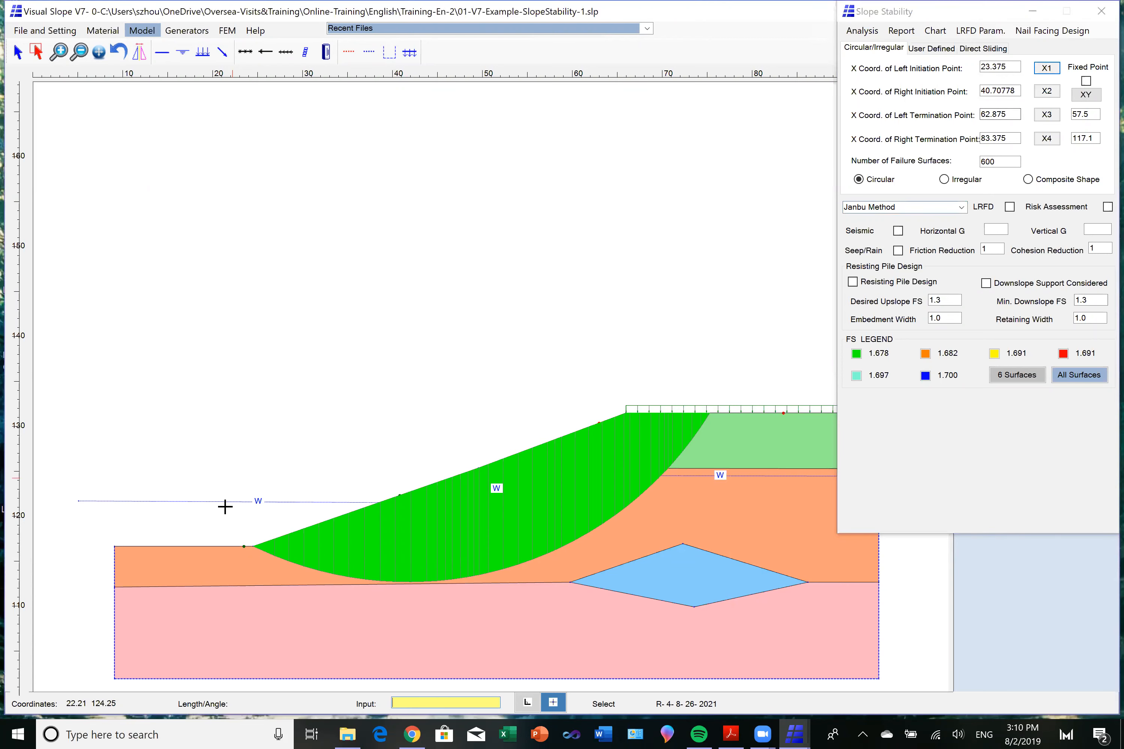
pyautogui.click(212, 536)
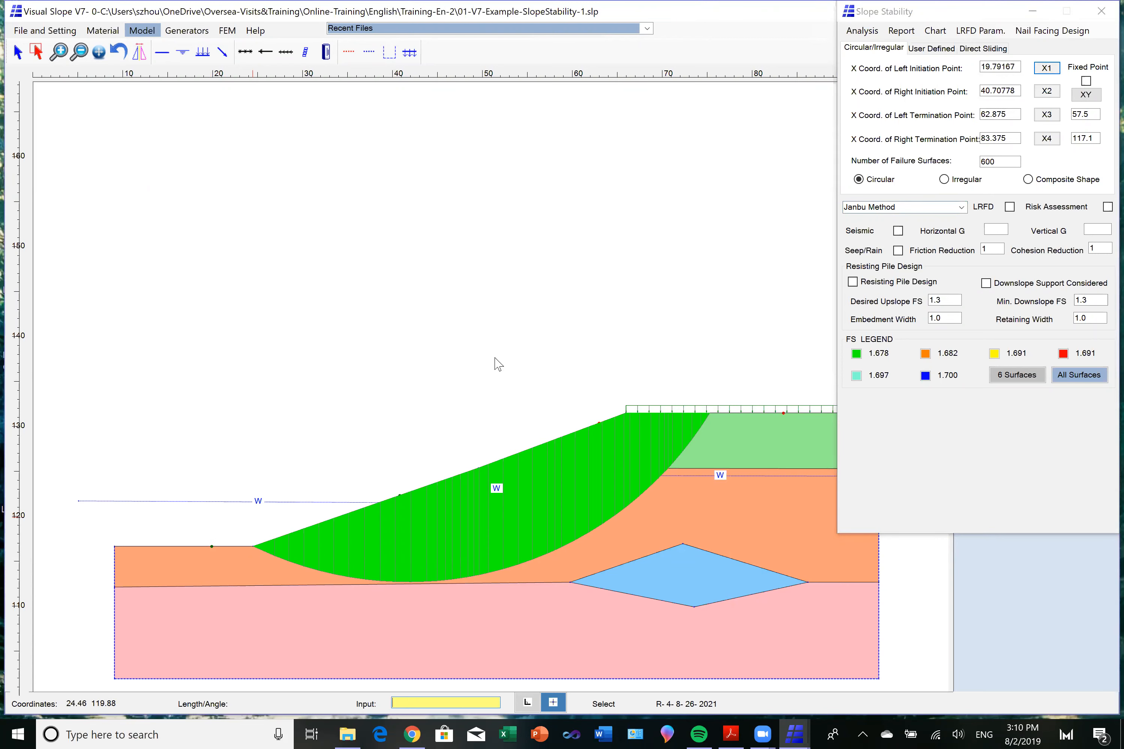
# Run the Janbu Method analysis and display its green failure surface on the section.
pyautogui.click(862, 32)
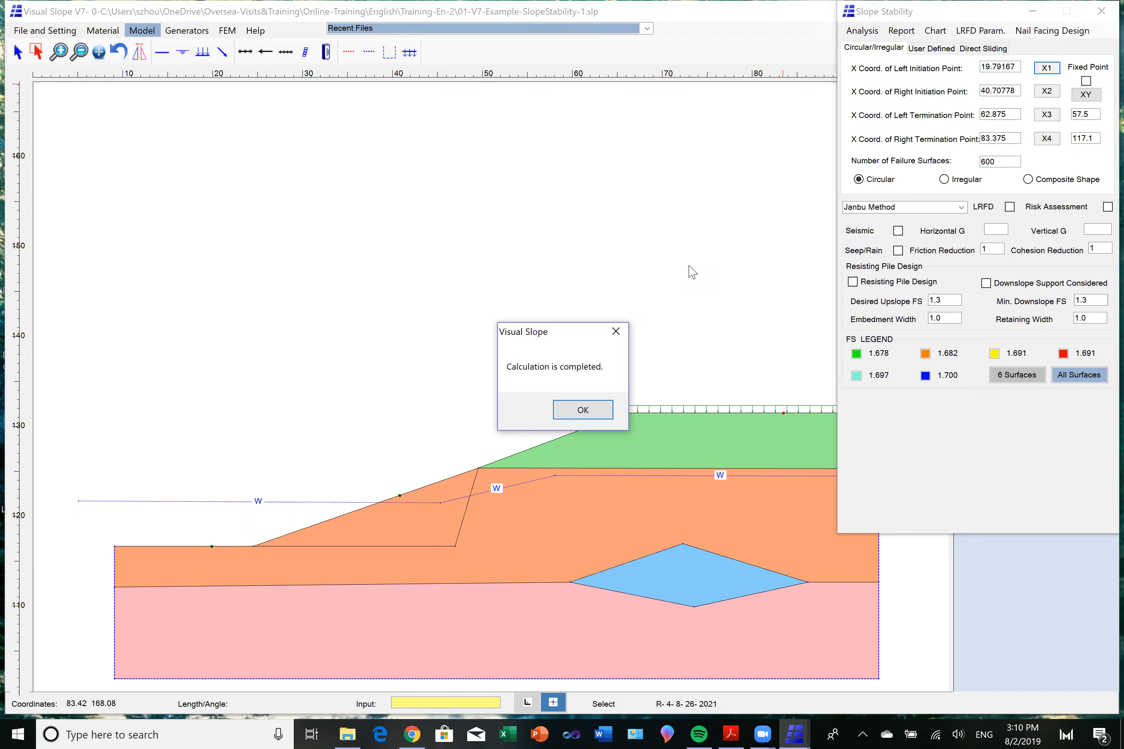
pyautogui.click(588, 416)
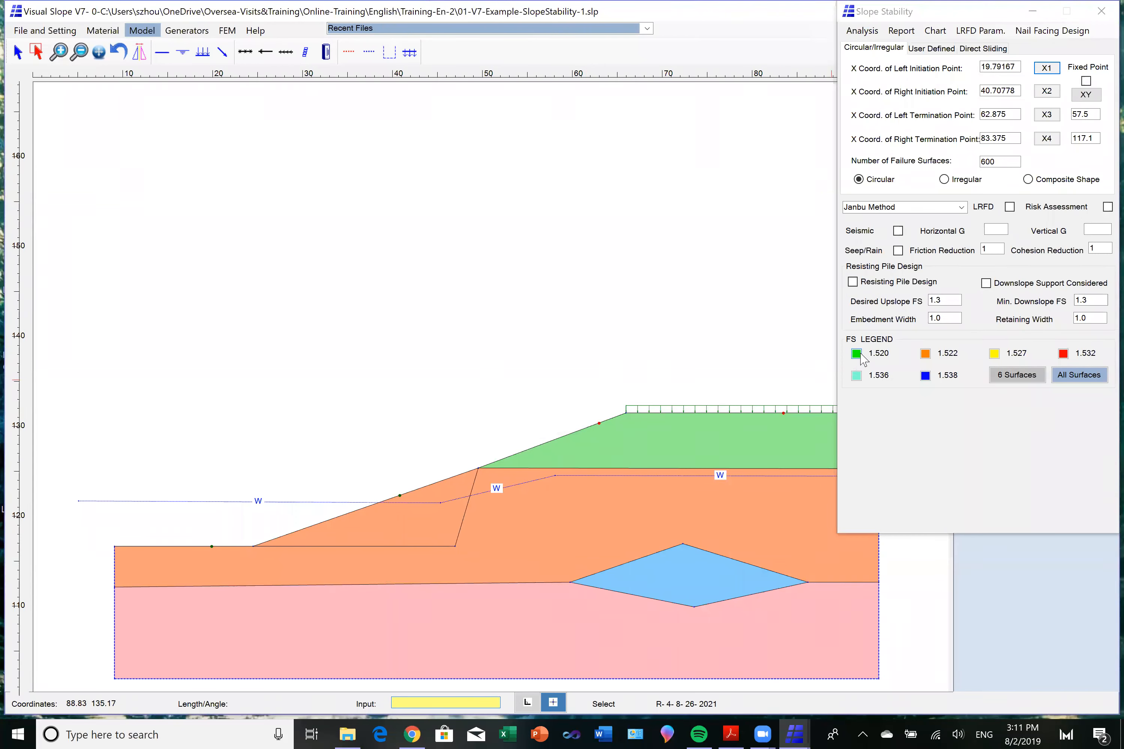
pyautogui.click(857, 354)
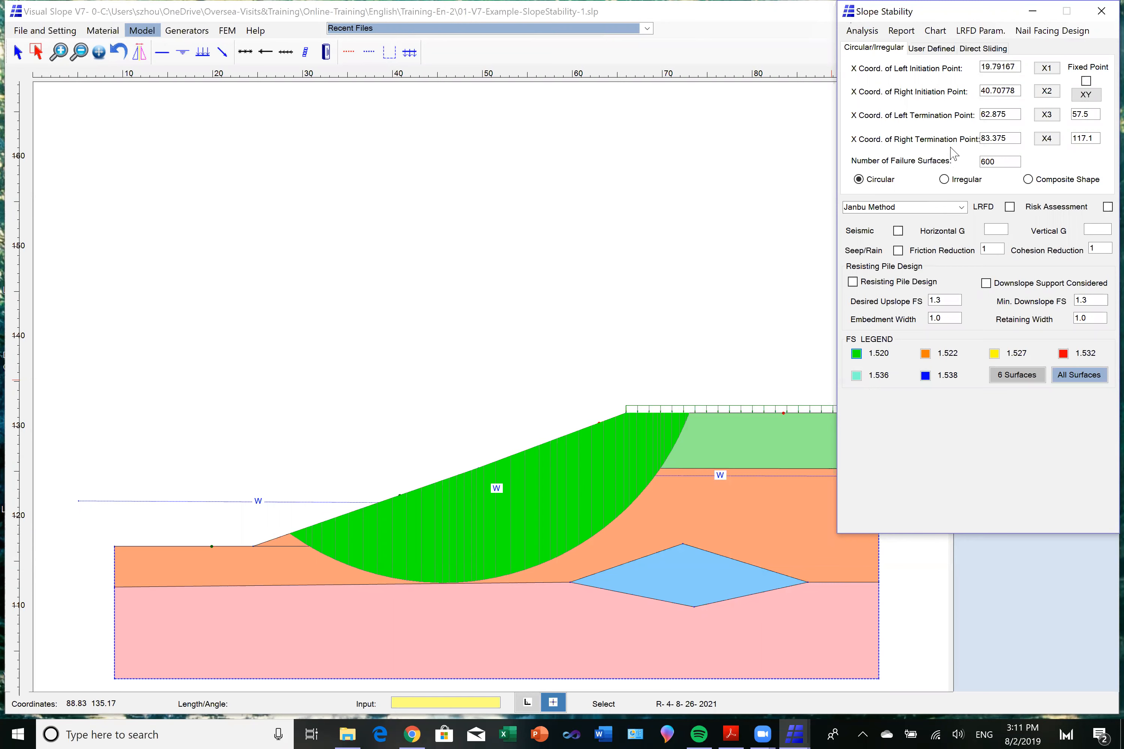
# View the color failure surface chart with its export formats and the calculation report, closing each viewer.
pyautogui.click(936, 32)
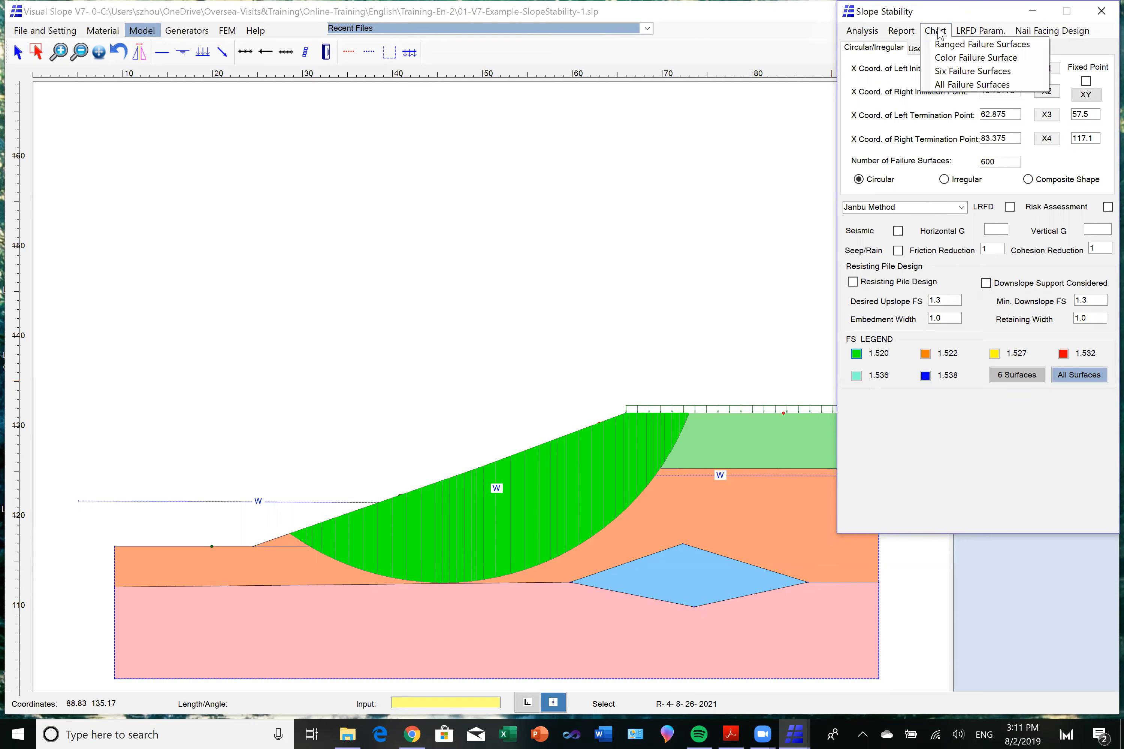
pyautogui.click(940, 59)
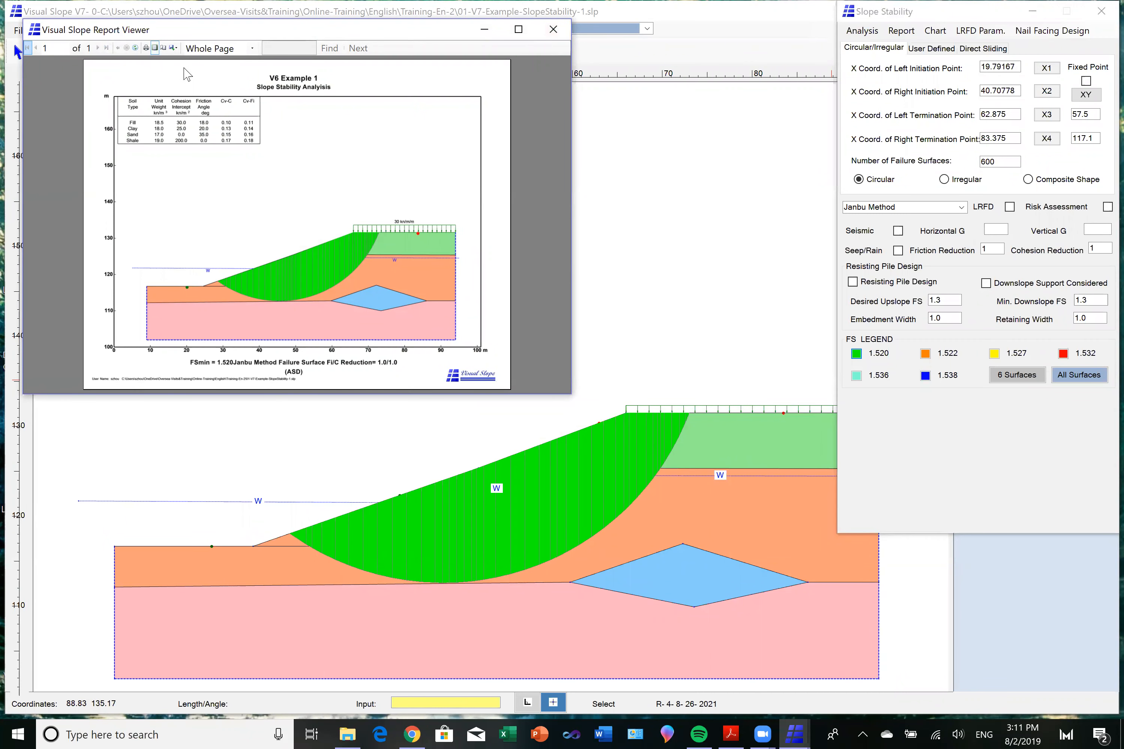
pyautogui.click(173, 48)
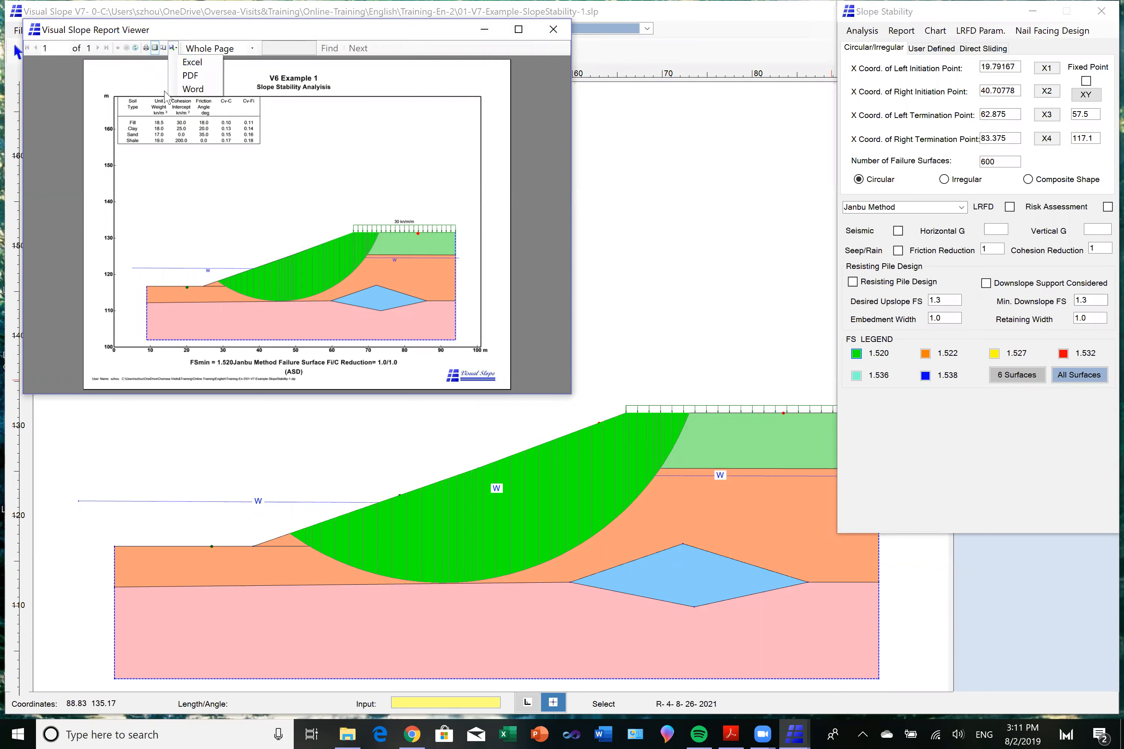
pyautogui.click(554, 31)
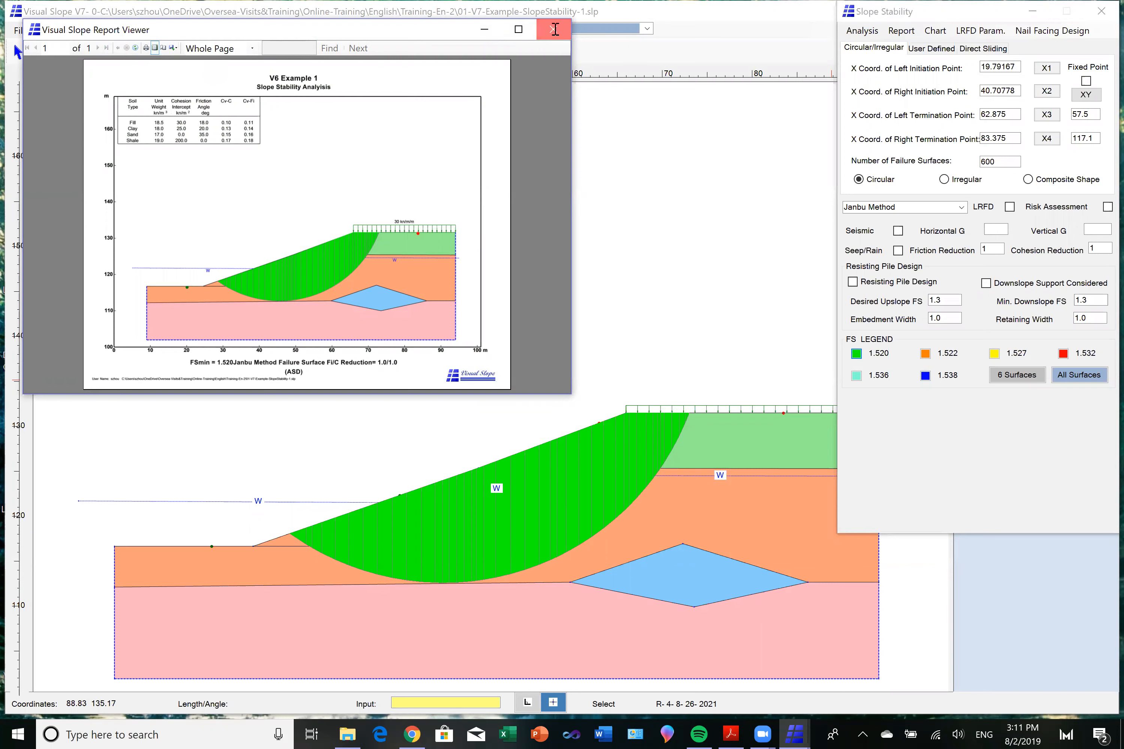
pyautogui.click(906, 30)
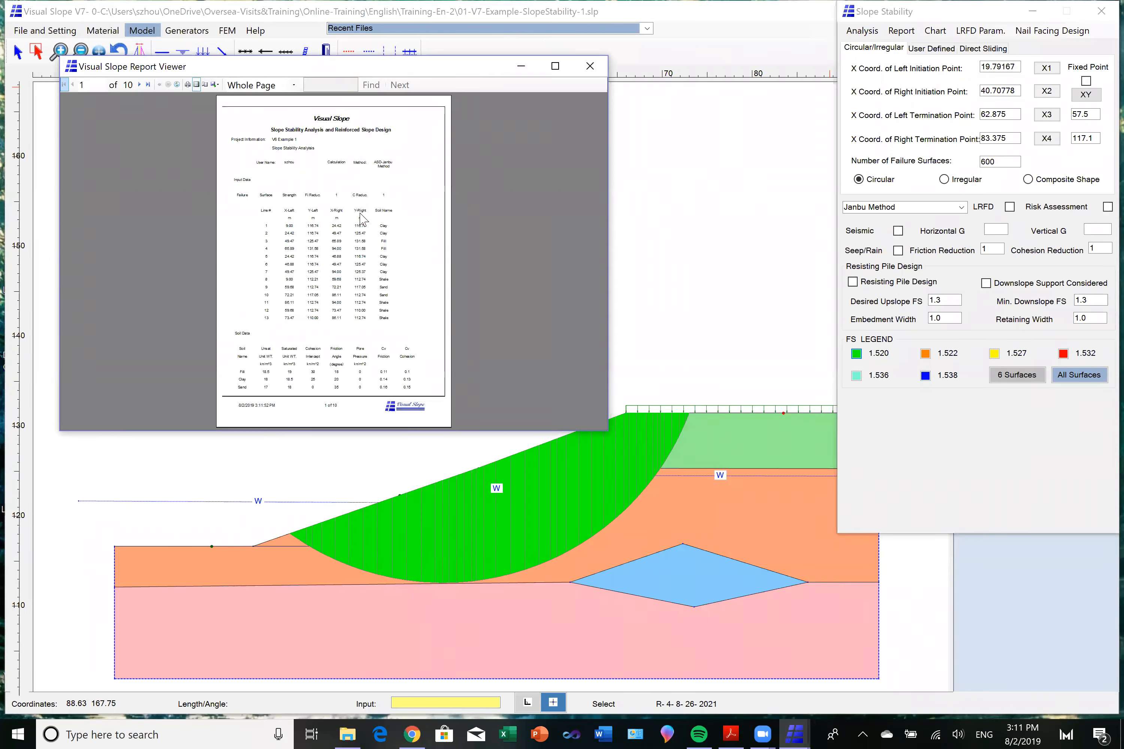
pyautogui.click(597, 68)
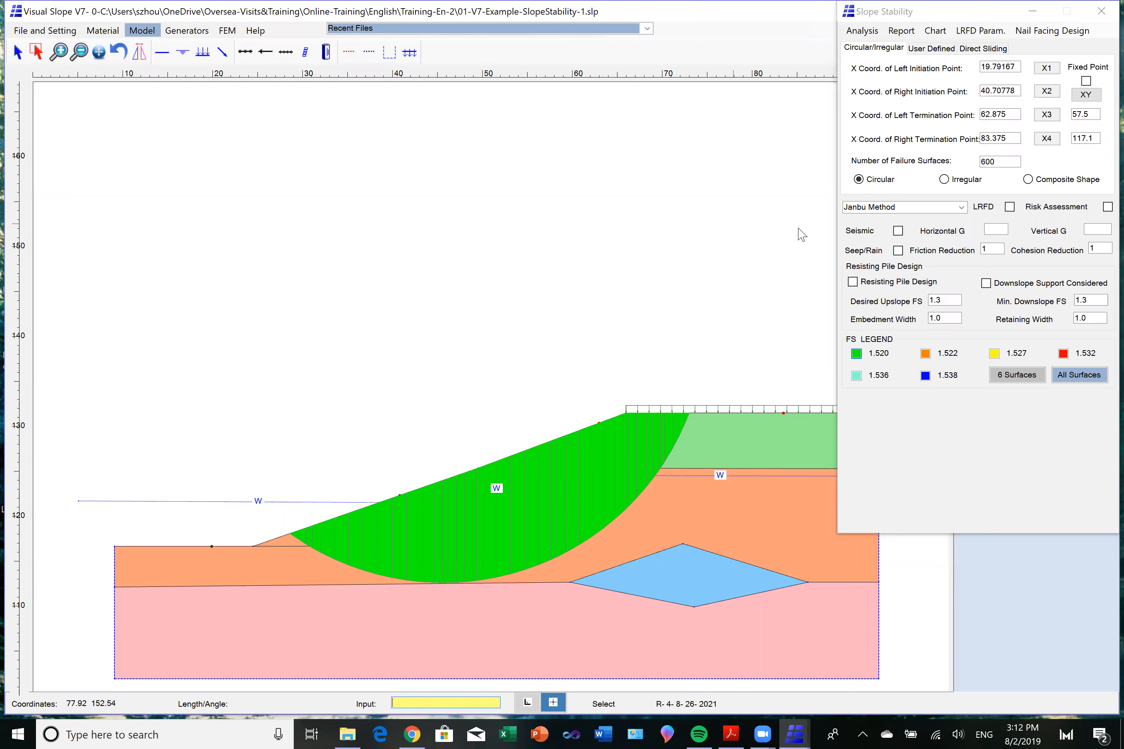
# Change the analysis method to FEM, run the calculation and display the green failure surface.
pyautogui.click(961, 208)
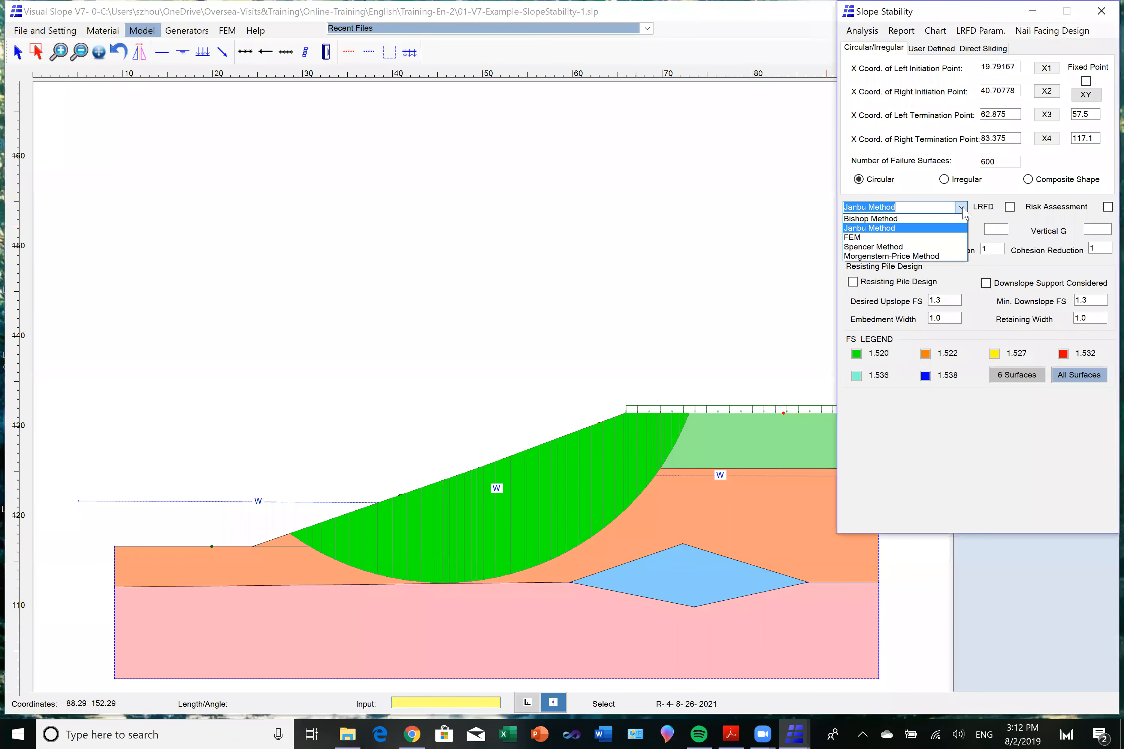
pyautogui.click(917, 237)
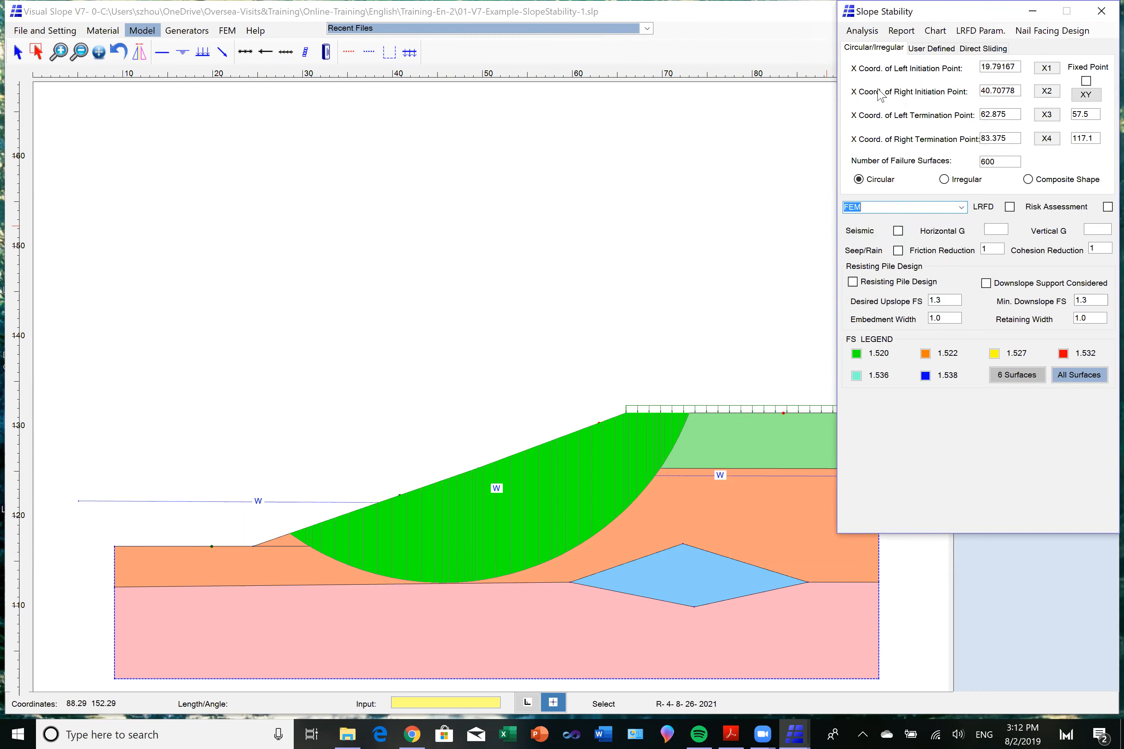
pyautogui.click(870, 33)
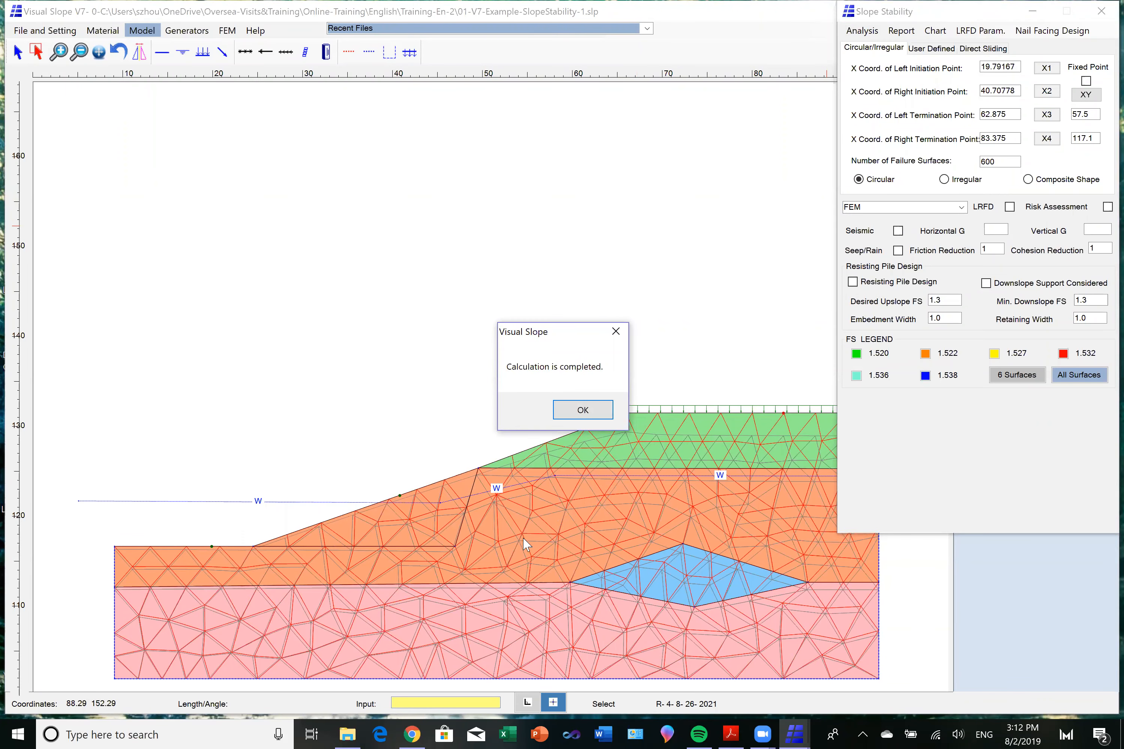
pyautogui.click(589, 414)
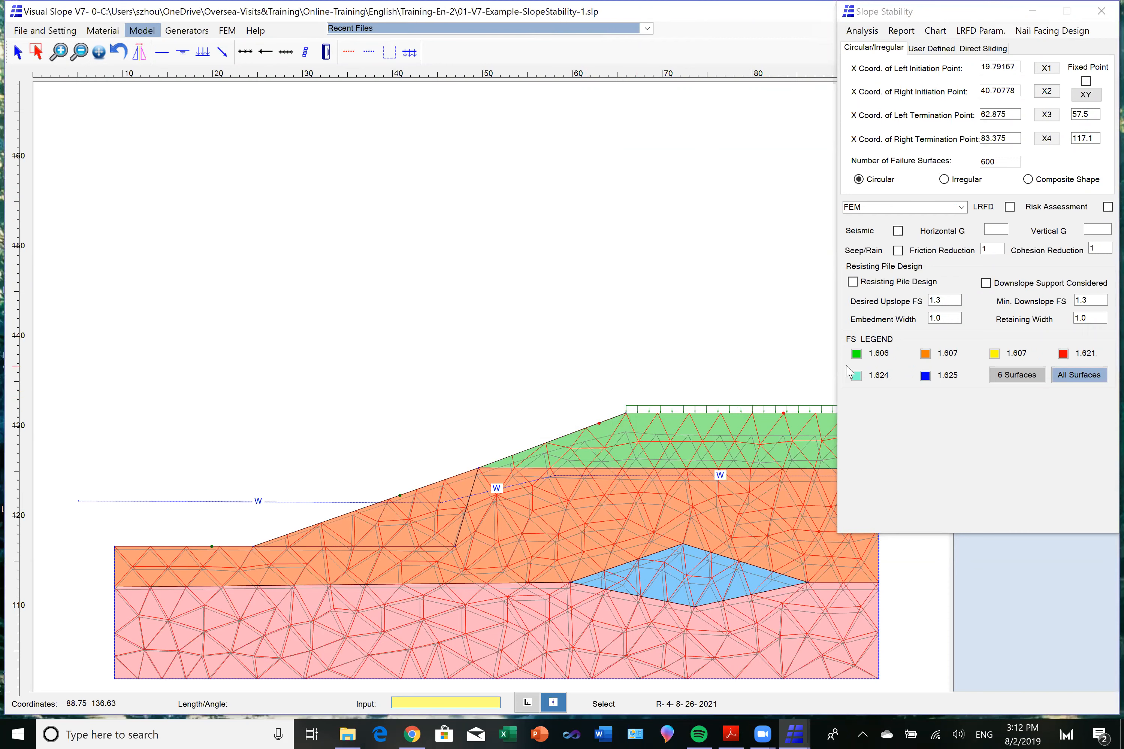
pyautogui.click(858, 357)
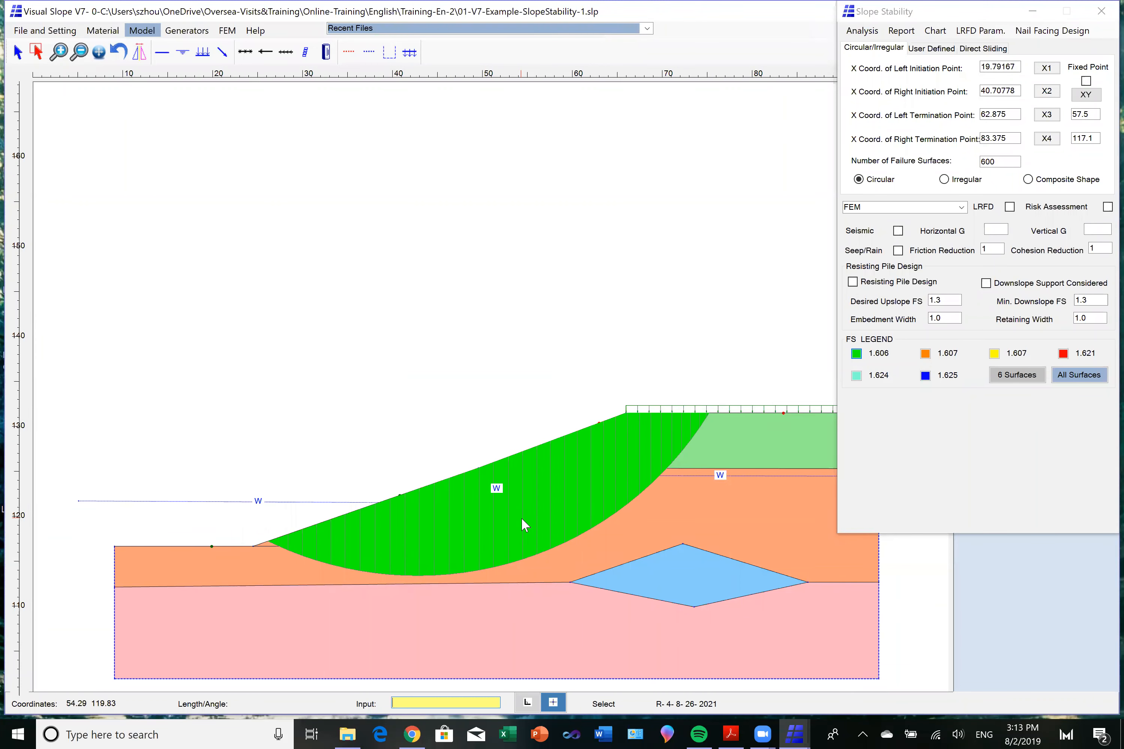
# Pick a fixed point inside the slope at 52.75, 119.00 and enable the Fixed Point option.
pyautogui.click(1087, 95)
pyautogui.click(508, 526)
pyautogui.click(1086, 81)
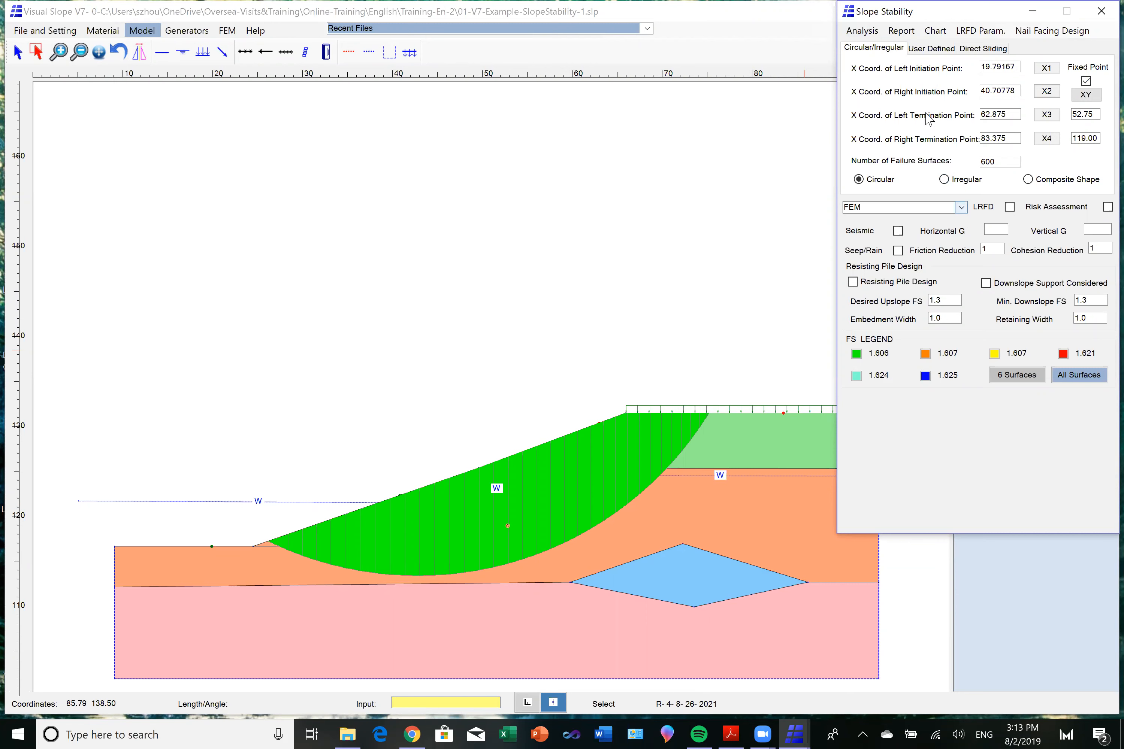
# Rerun the FEM analysis with the fixed point and display the green failure surface passing through it.
pyautogui.click(865, 32)
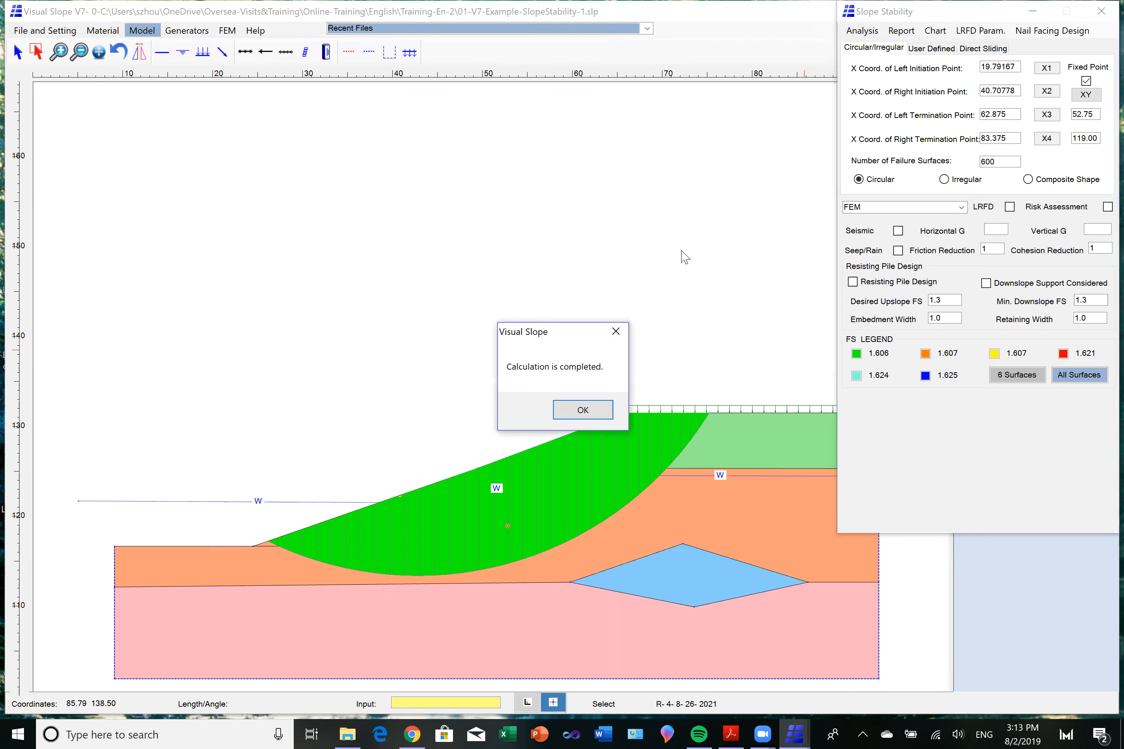
pyautogui.click(582, 411)
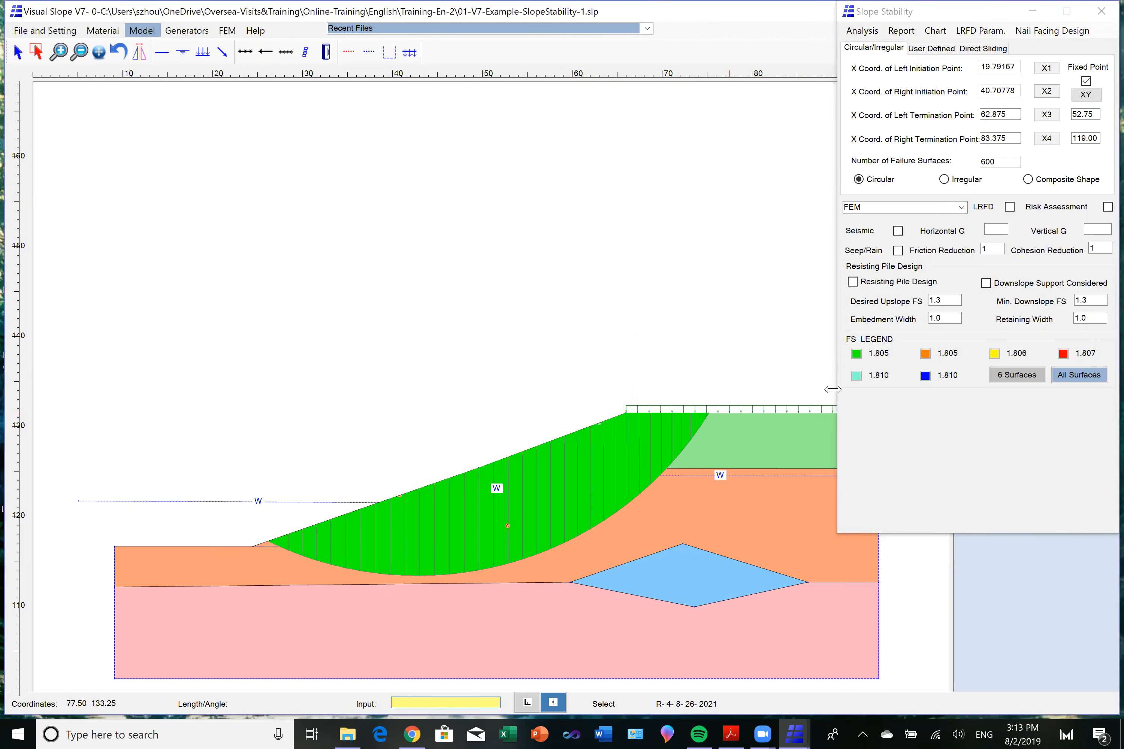
pyautogui.click(856, 354)
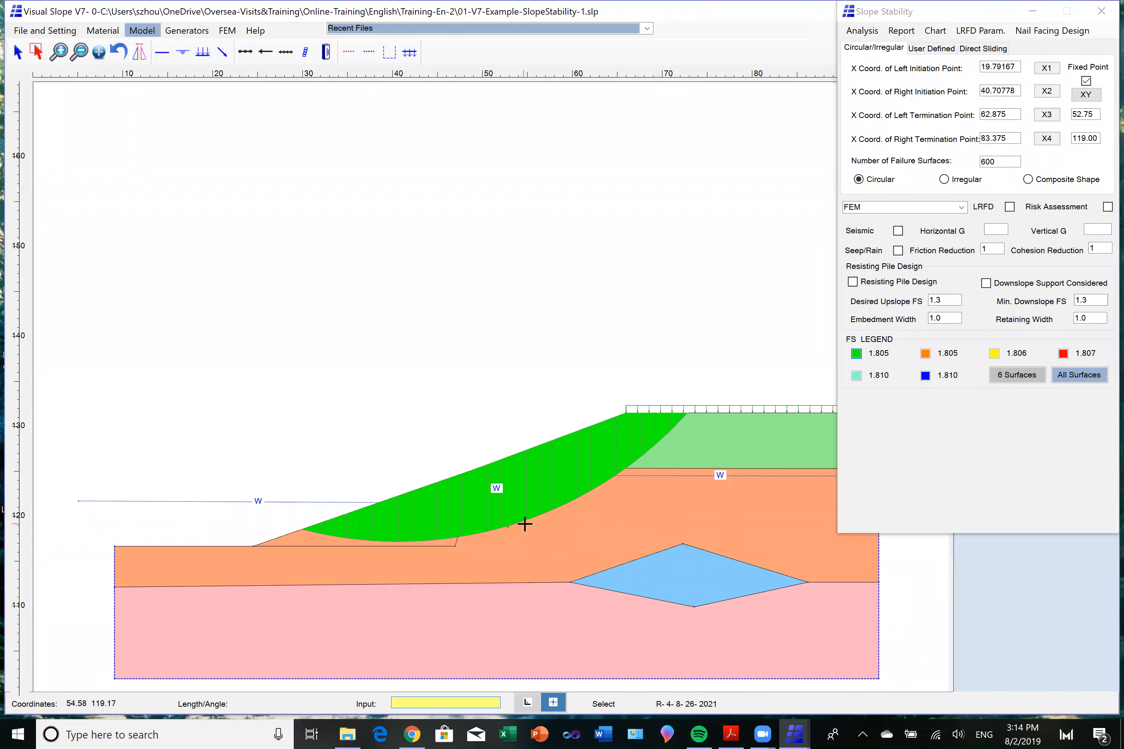
# Display the orange and yellow failure surfaces in turn, and turn off the Fixed Point option.
pyautogui.click(925, 357)
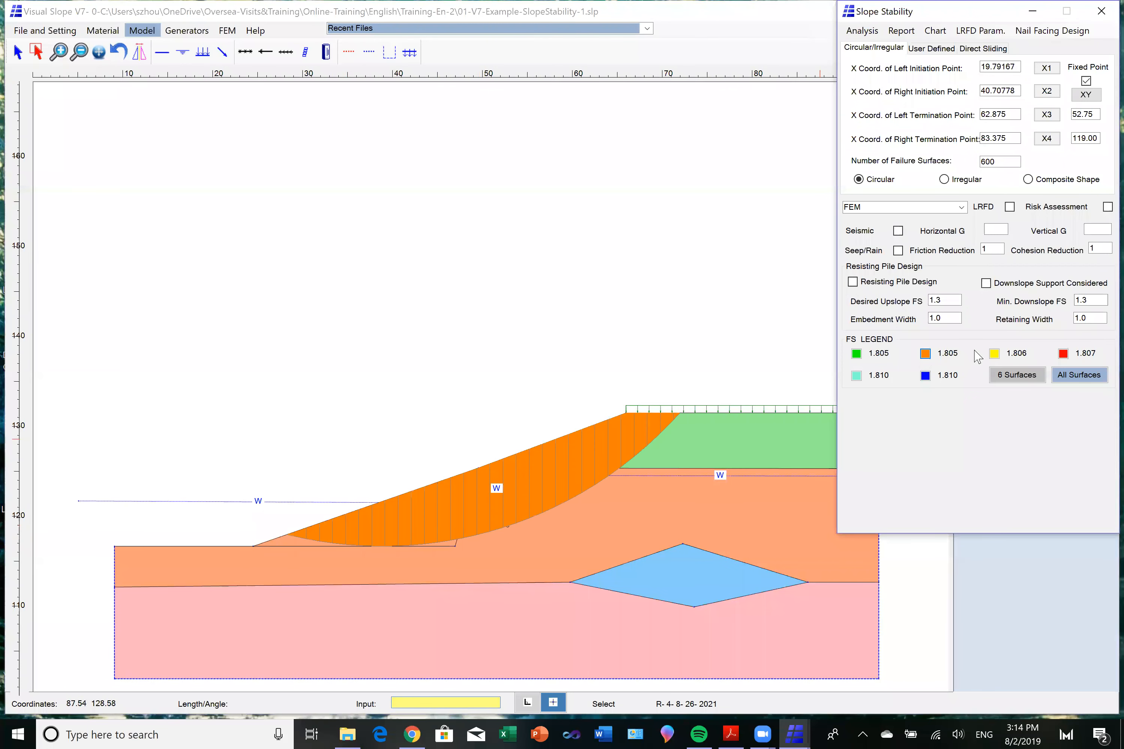
pyautogui.click(994, 356)
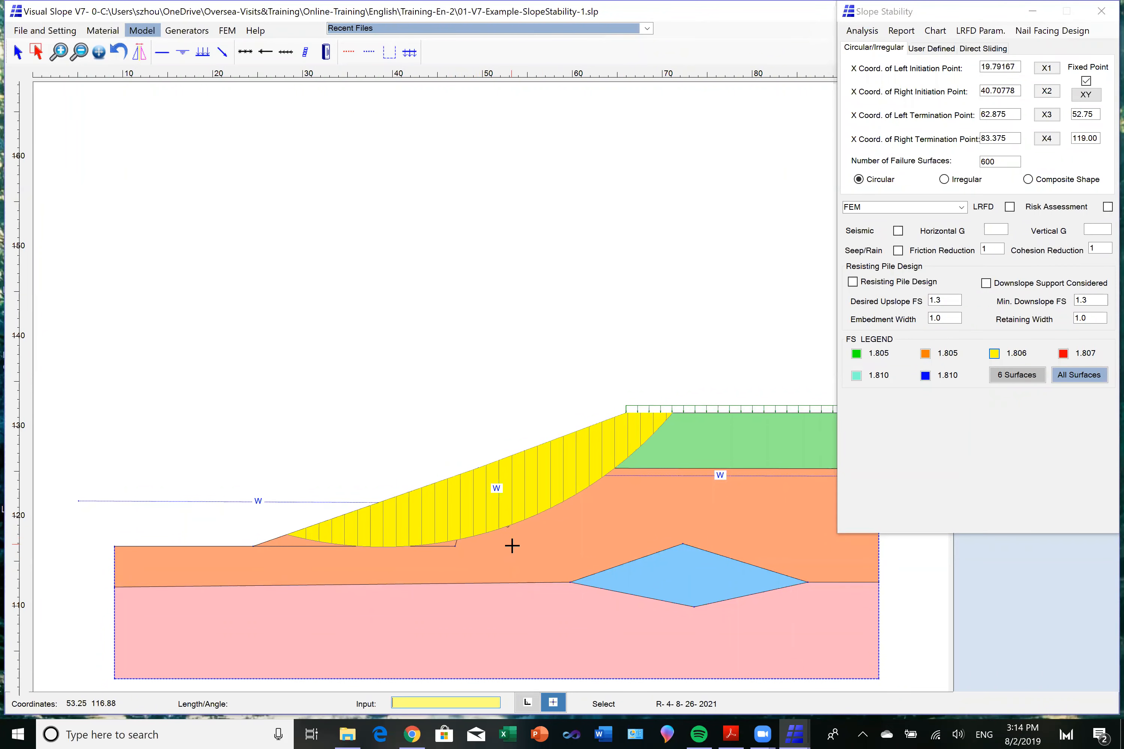
pyautogui.click(1086, 82)
pyautogui.click(1086, 82)
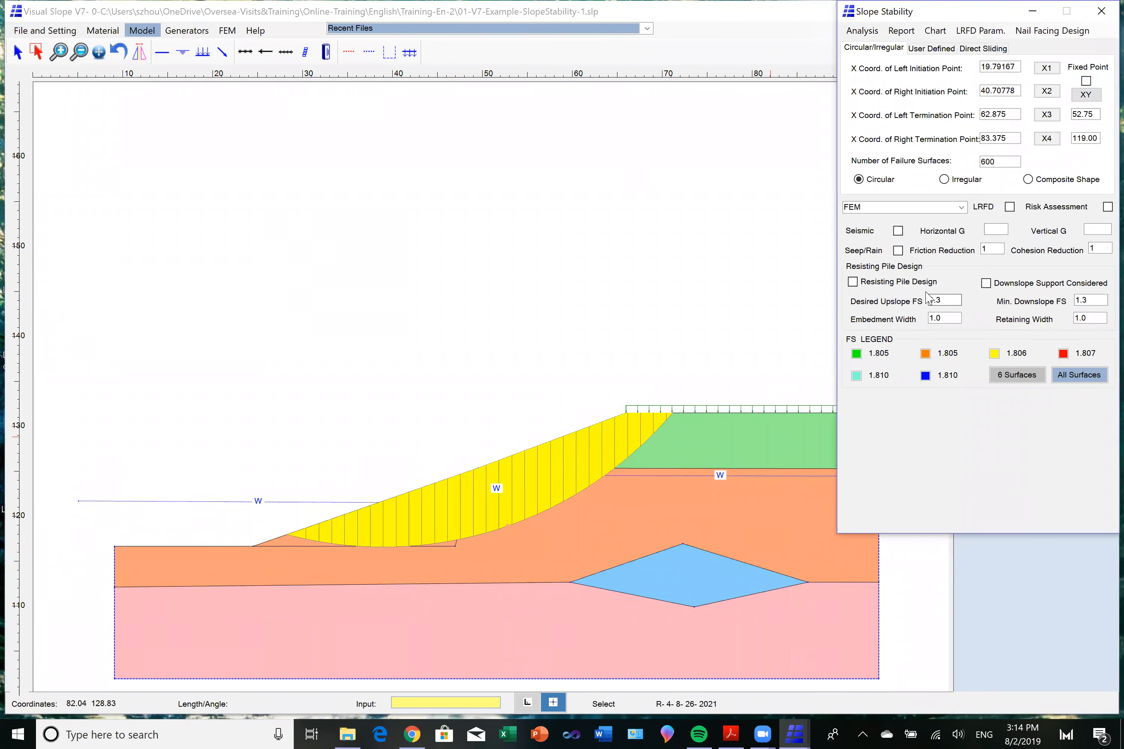
# Enable seismic loading with horizontal G 0.1 and vertical G 0.02, and rerun the FEM analysis.
pyautogui.click(898, 231)
pyautogui.click(996, 229)
pyautogui.write('0.1')
pyautogui.click(1095, 230)
pyautogui.write('0.02')
pyautogui.click(862, 30)
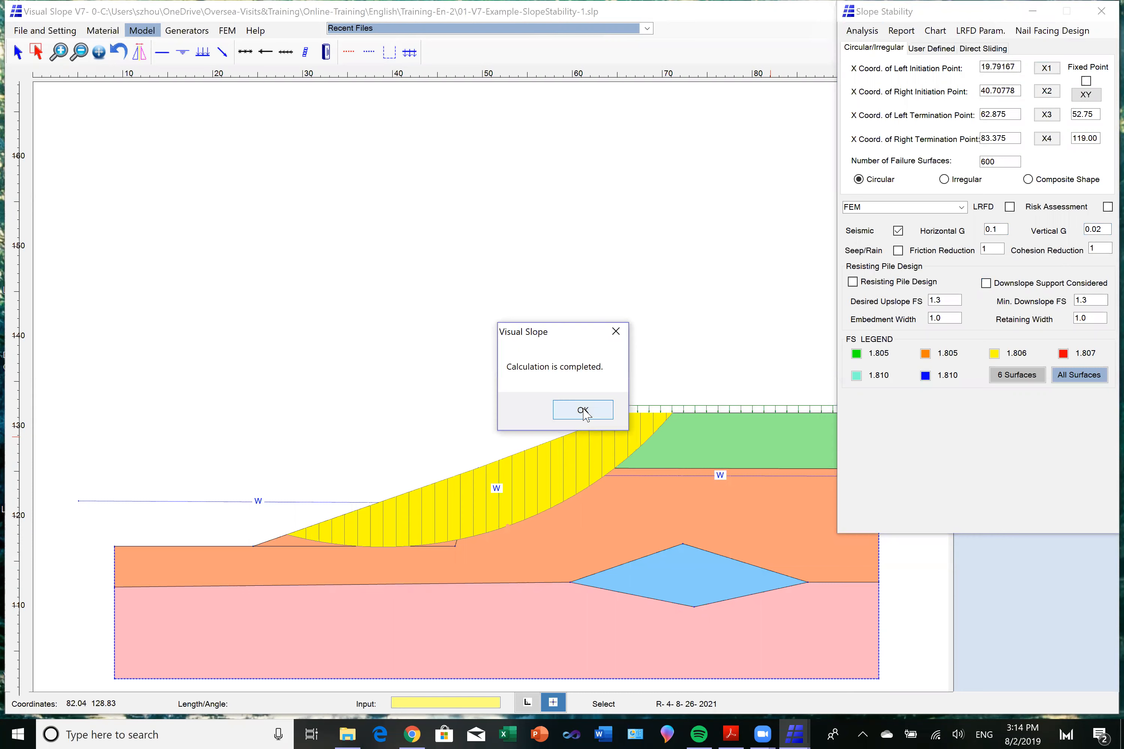
pyautogui.click(583, 409)
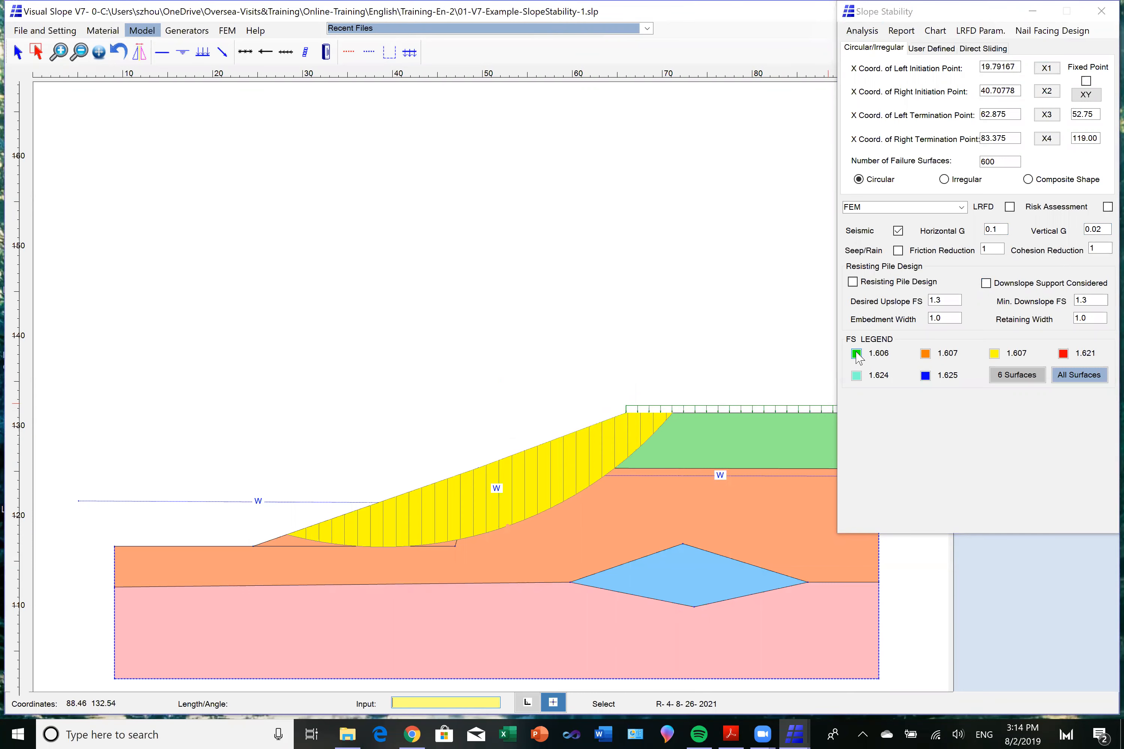
# Change the analysis method to Bishop, rerun the seismic calculation, display the green failure surface, and close the slope stability analysis.
pyautogui.click(961, 207)
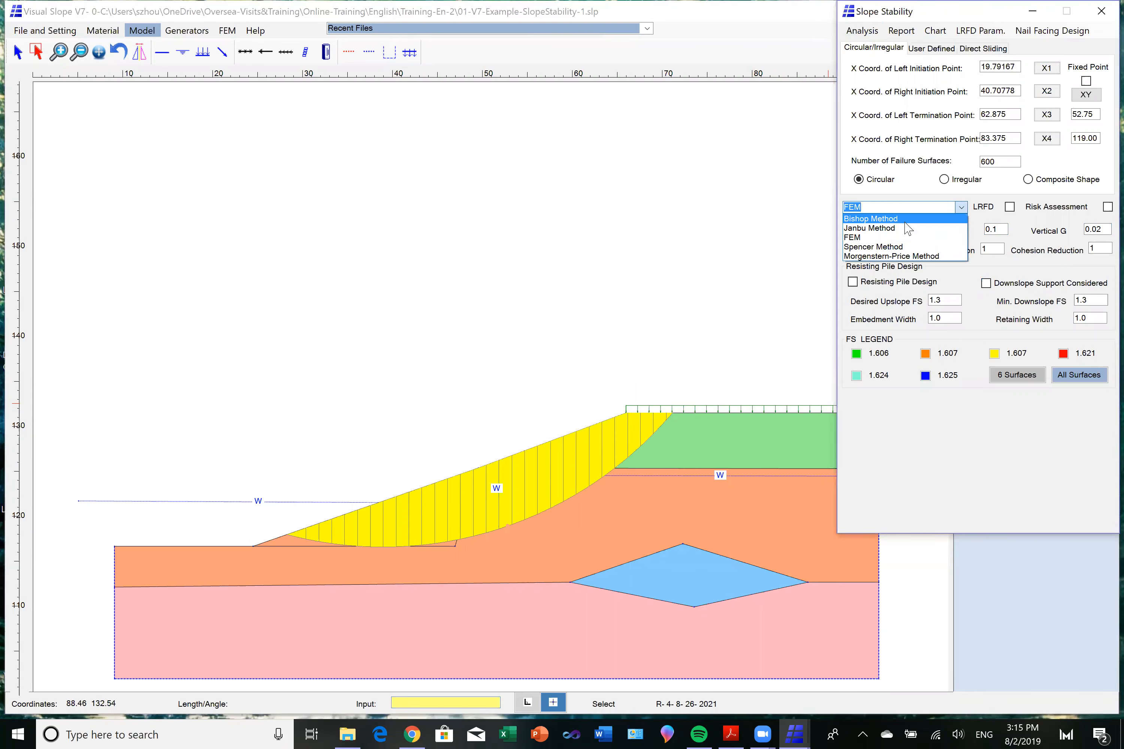
pyautogui.click(906, 218)
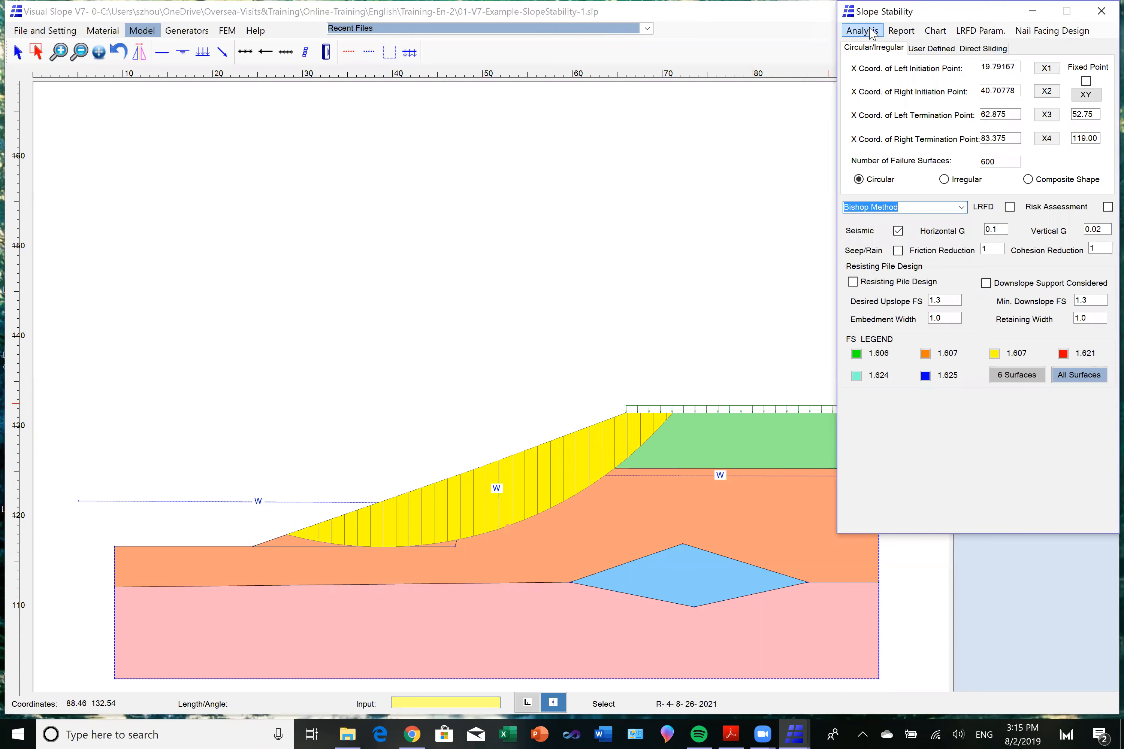
pyautogui.click(871, 32)
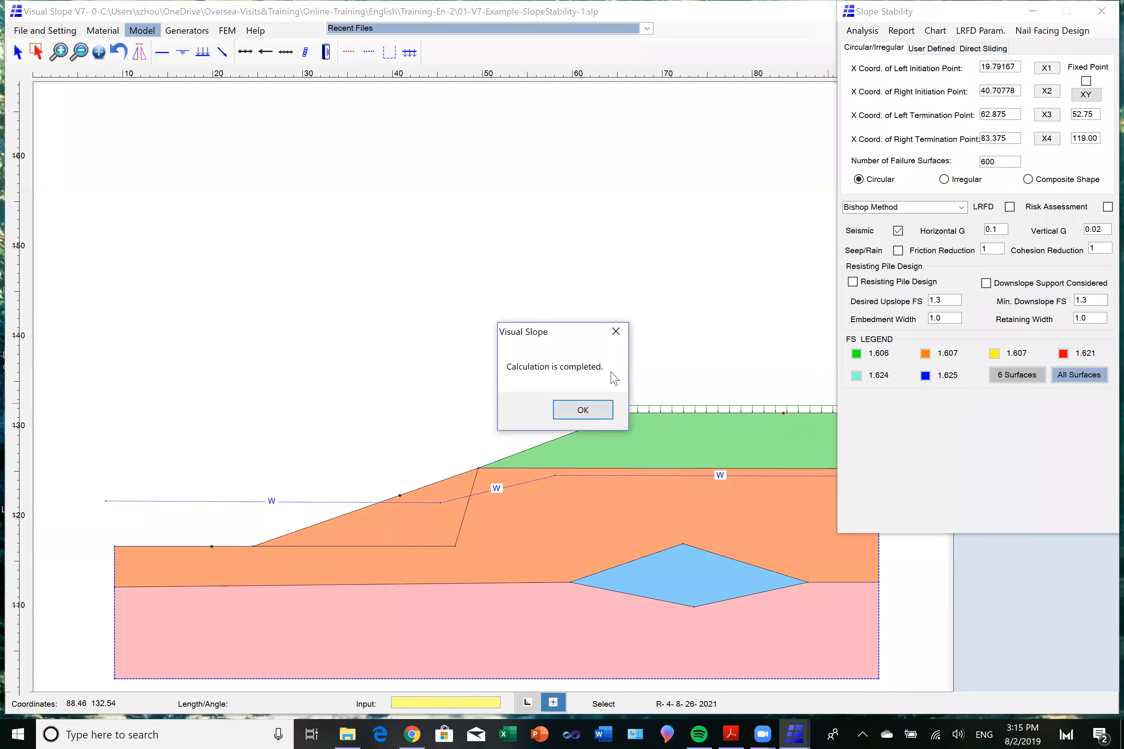
pyautogui.click(582, 409)
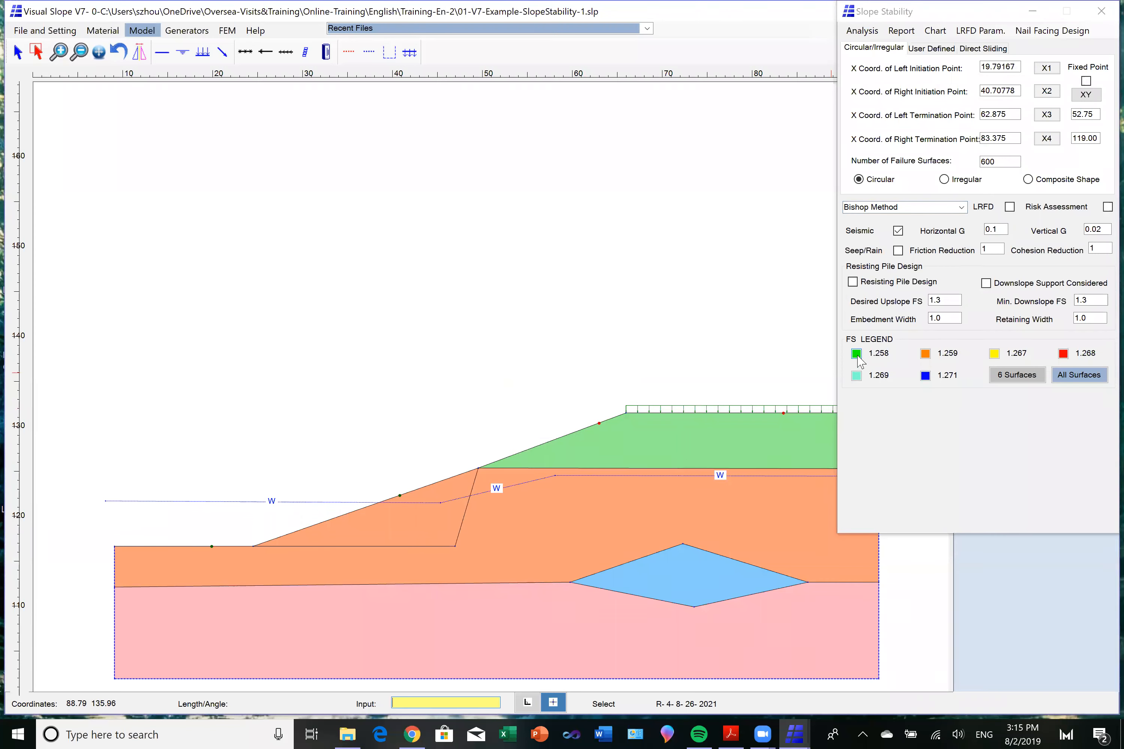
pyautogui.click(856, 356)
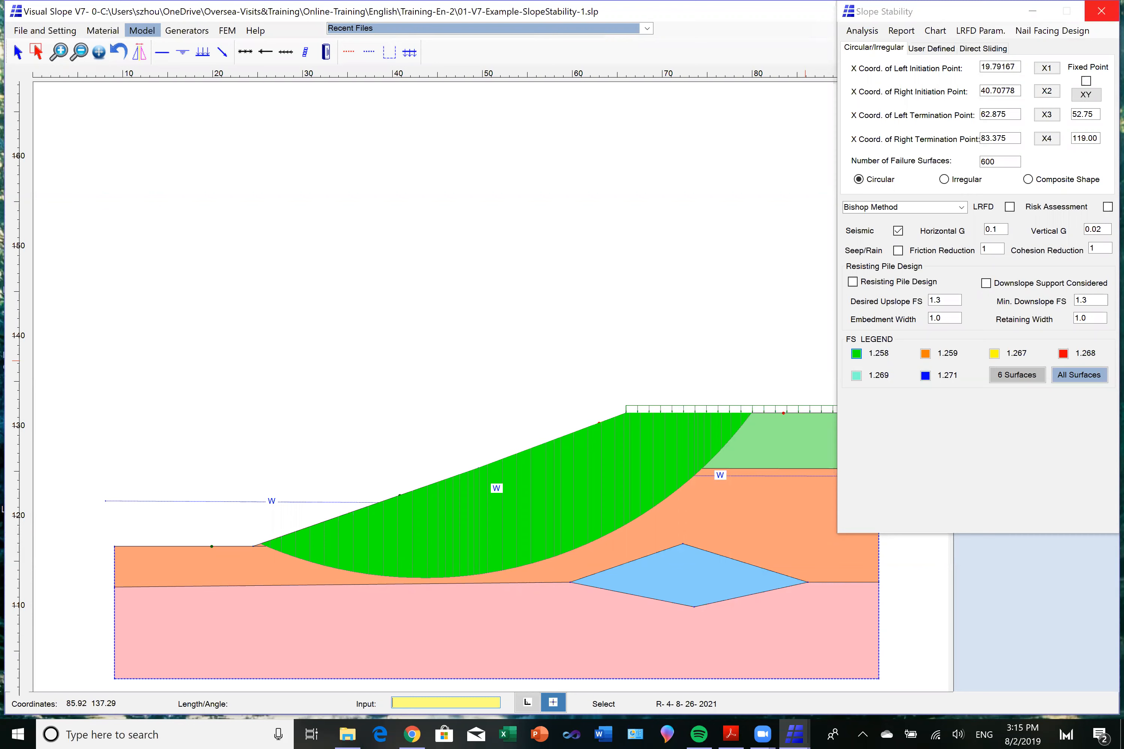
pyautogui.click(1101, 10)
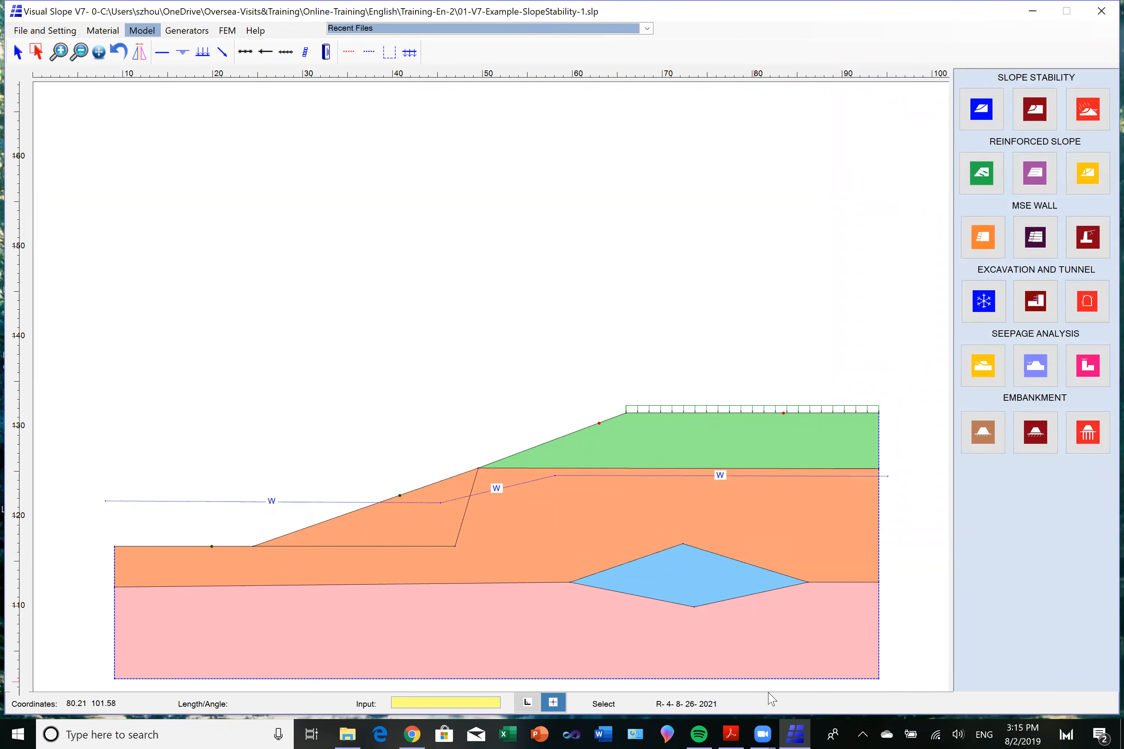
# Switch to Adobe Acrobat Reader, advance the slides to the user-defined failure surface page, and return to Visual Slope.
pyautogui.click(728, 732)
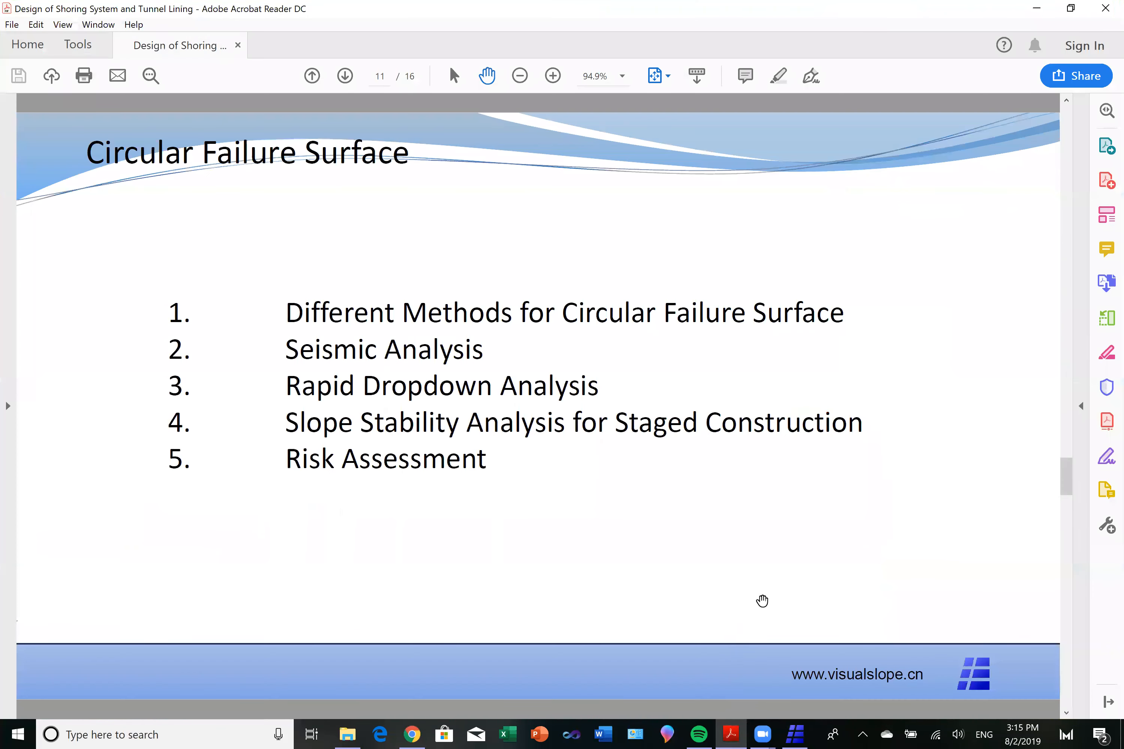
pyautogui.click(344, 76)
pyautogui.click(345, 76)
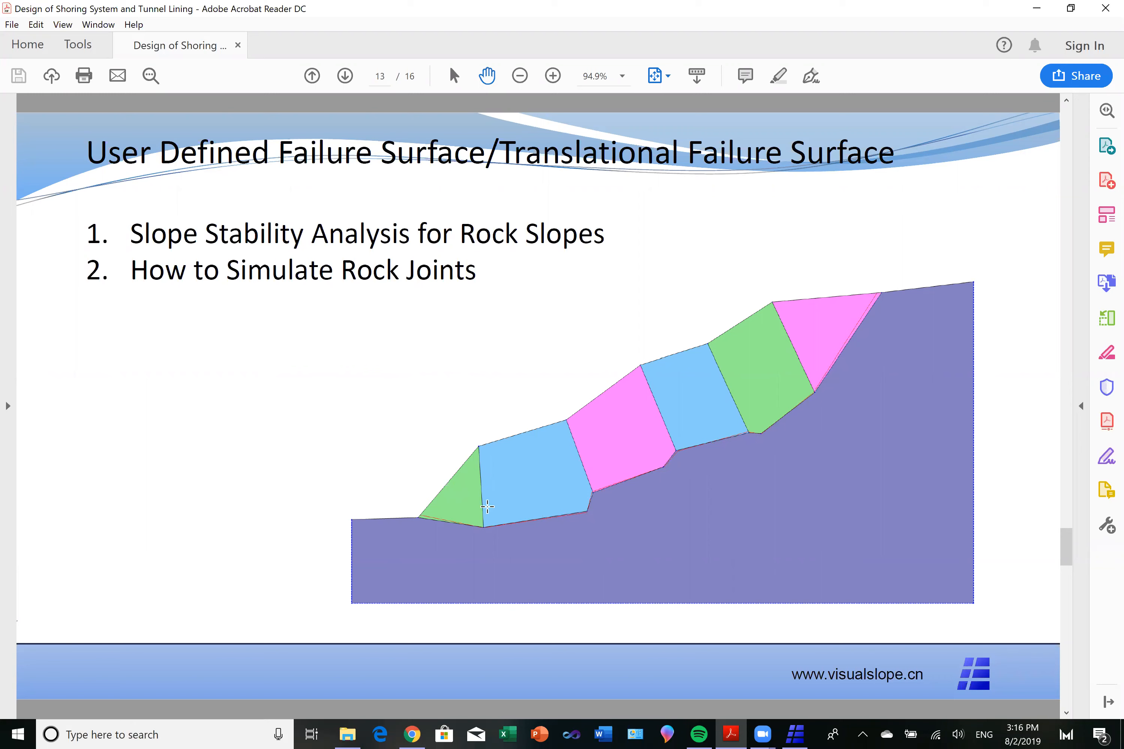
pyautogui.click(1040, 15)
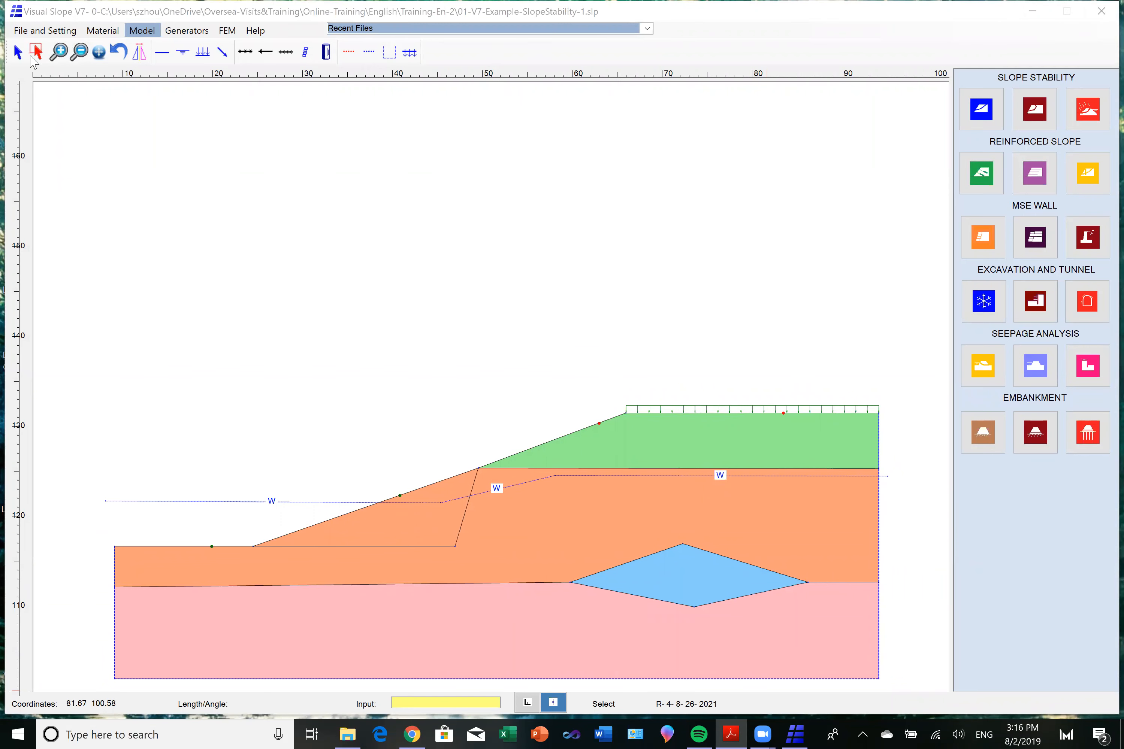
# Open the rock slope example file 01-V7-Example-SlopeStability-4-1.slp.
pyautogui.click(44, 31)
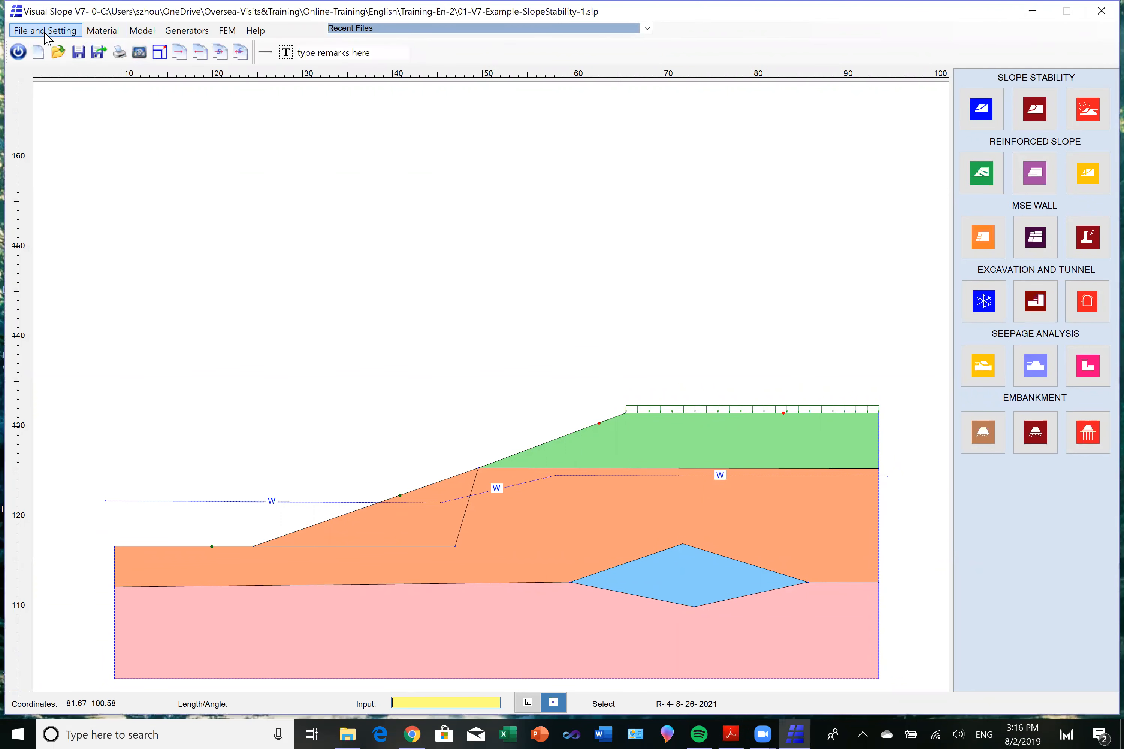
pyautogui.click(58, 53)
pyautogui.click(555, 412)
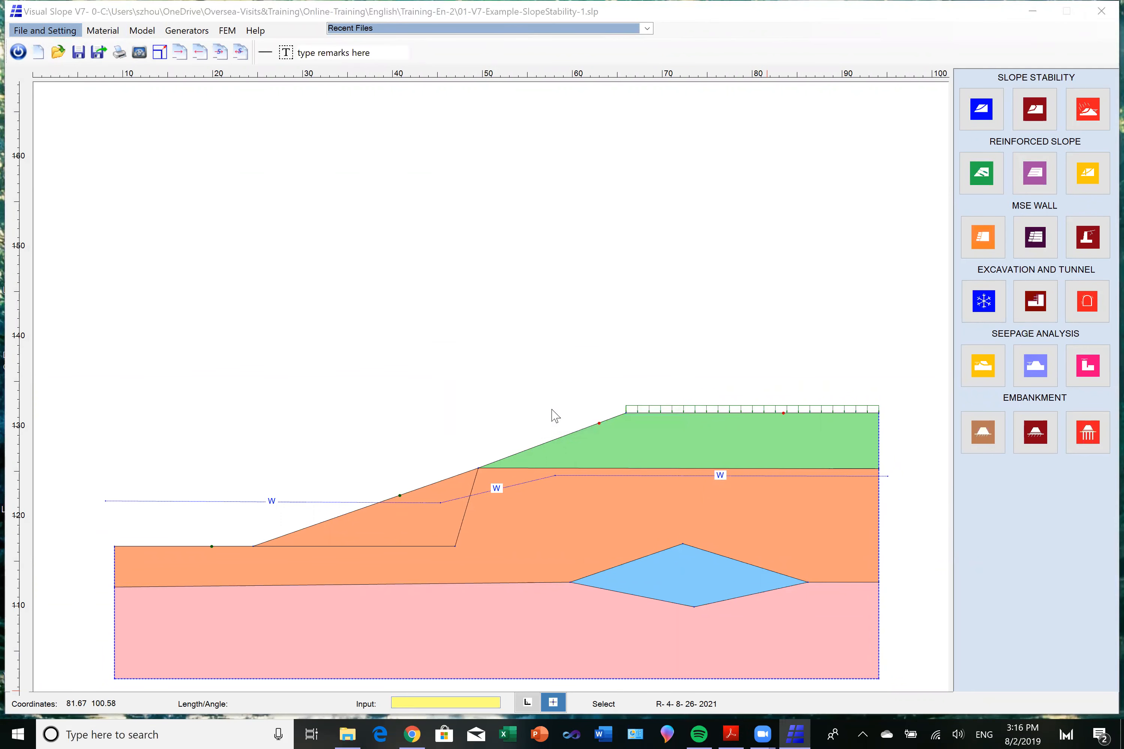
pyautogui.click(313, 156)
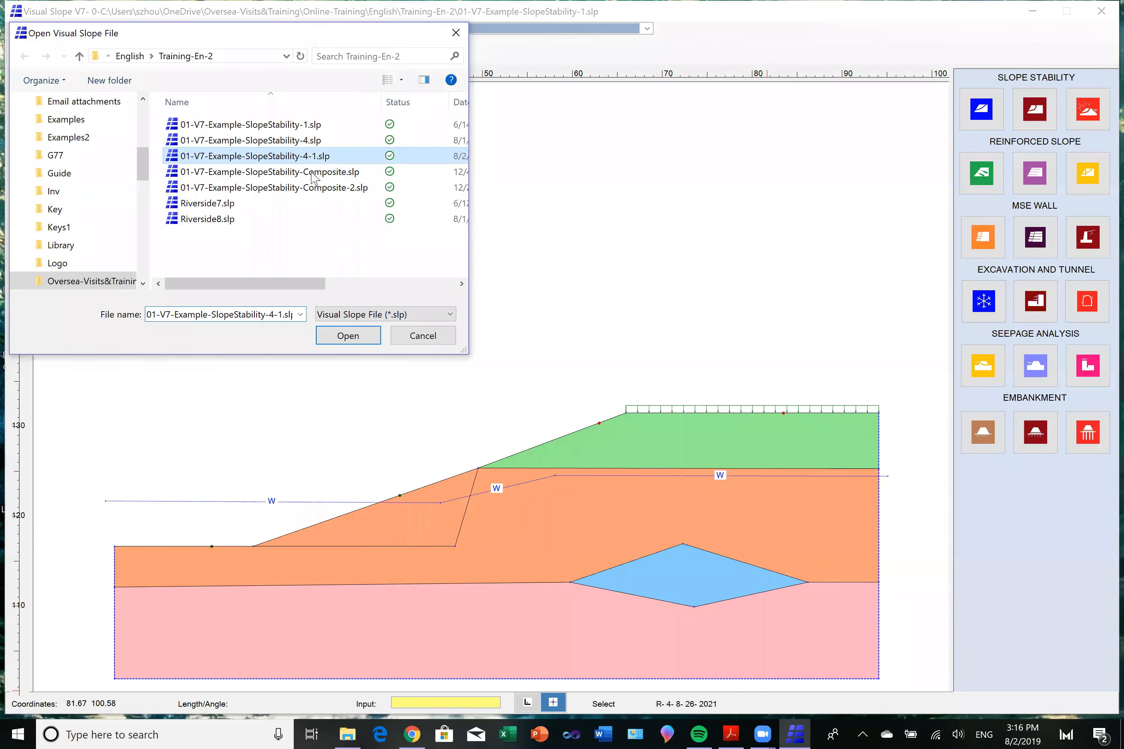
pyautogui.click(340, 336)
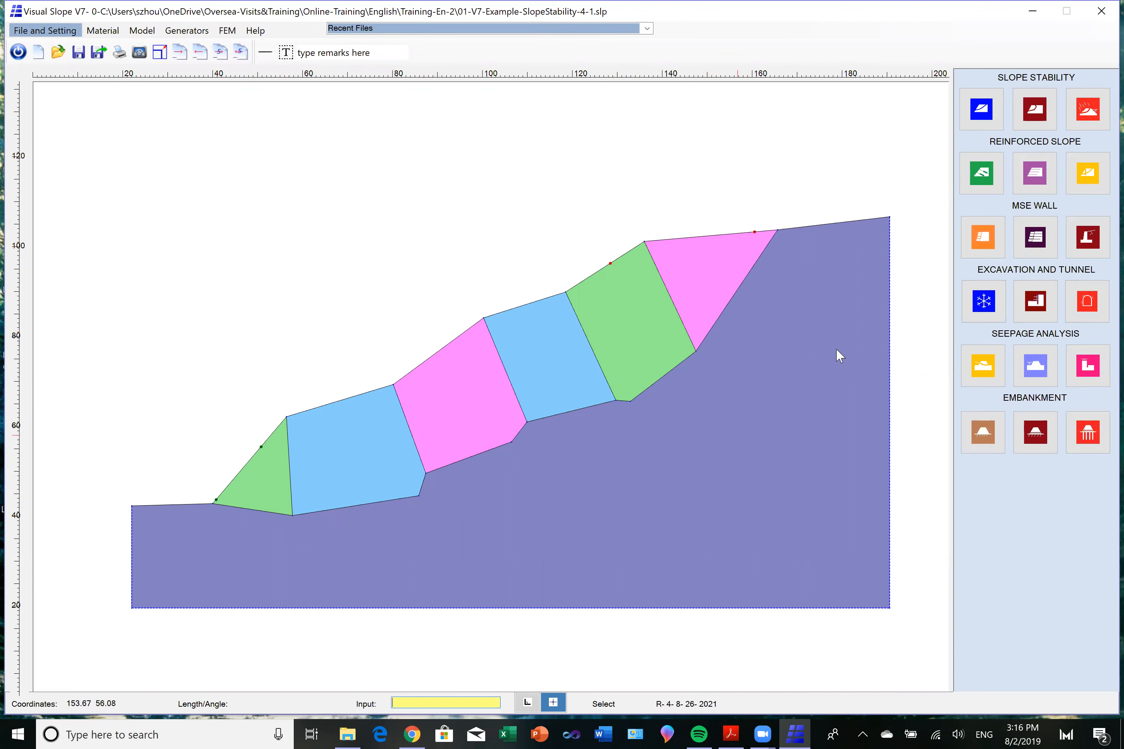
# Start a user-defined failure surface analysis and pick points 0 and 1 along the block bases at 39.42, 43.58 and 57.42, 40.25.
pyautogui.click(981, 112)
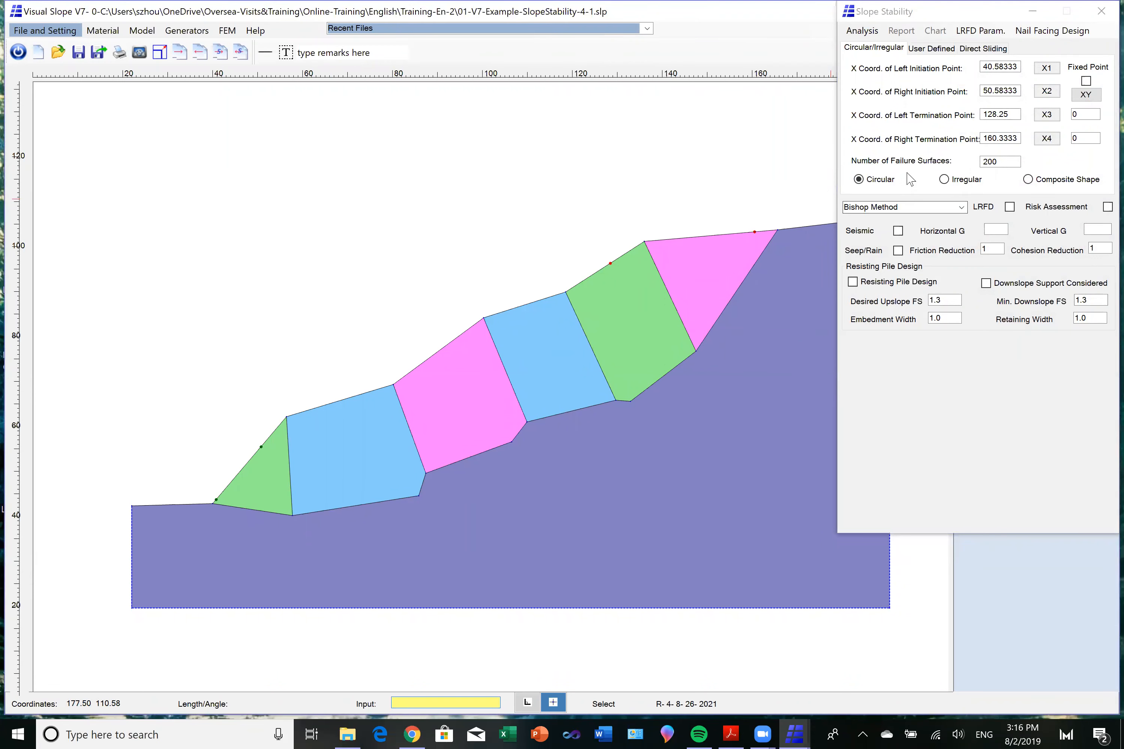
pyautogui.click(933, 50)
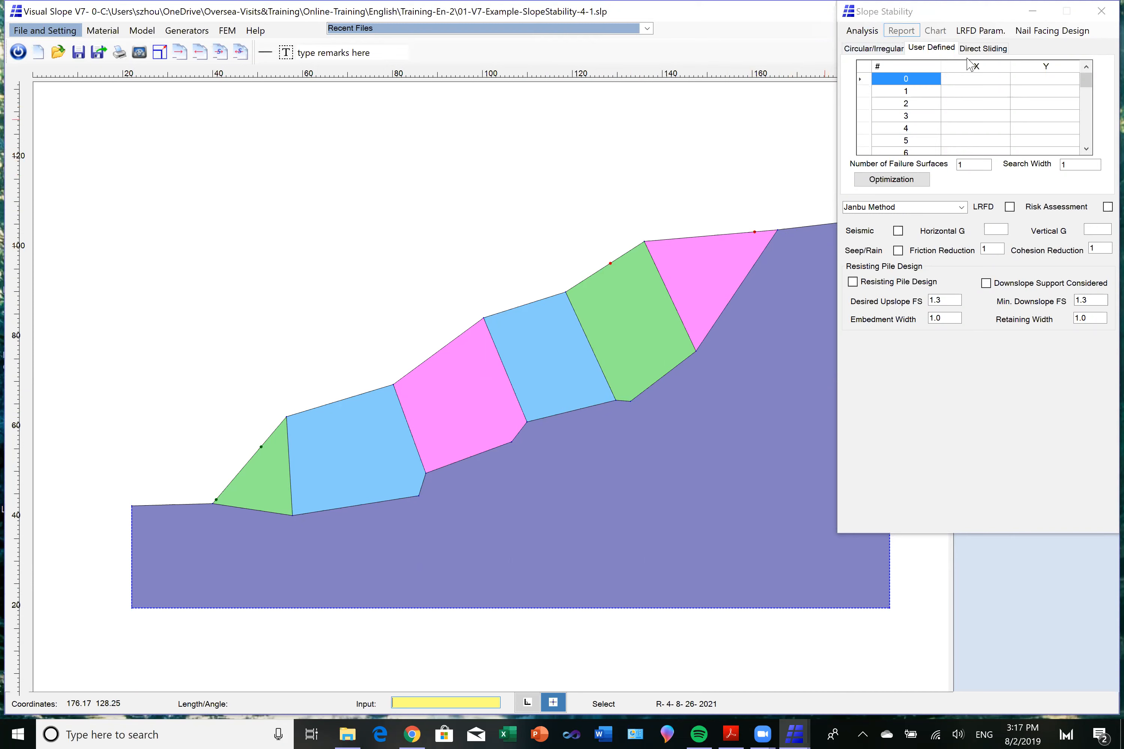
pyautogui.click(969, 82)
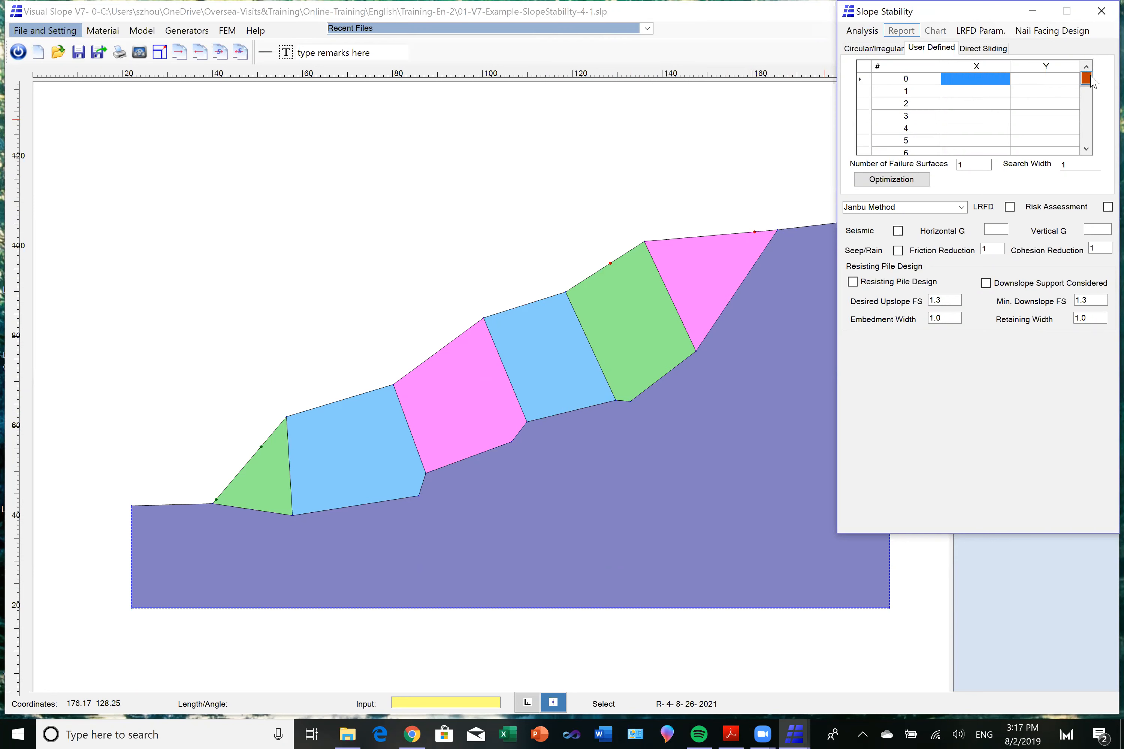
pyautogui.click(211, 503)
pyautogui.click(984, 91)
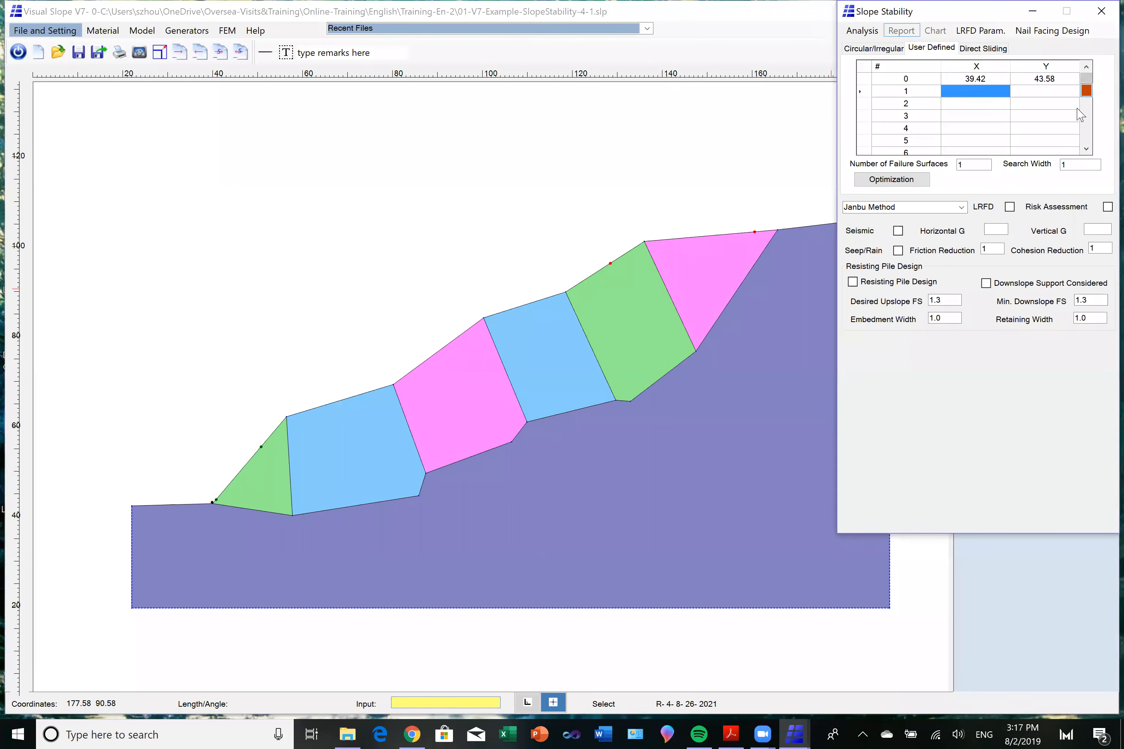
pyautogui.click(291, 516)
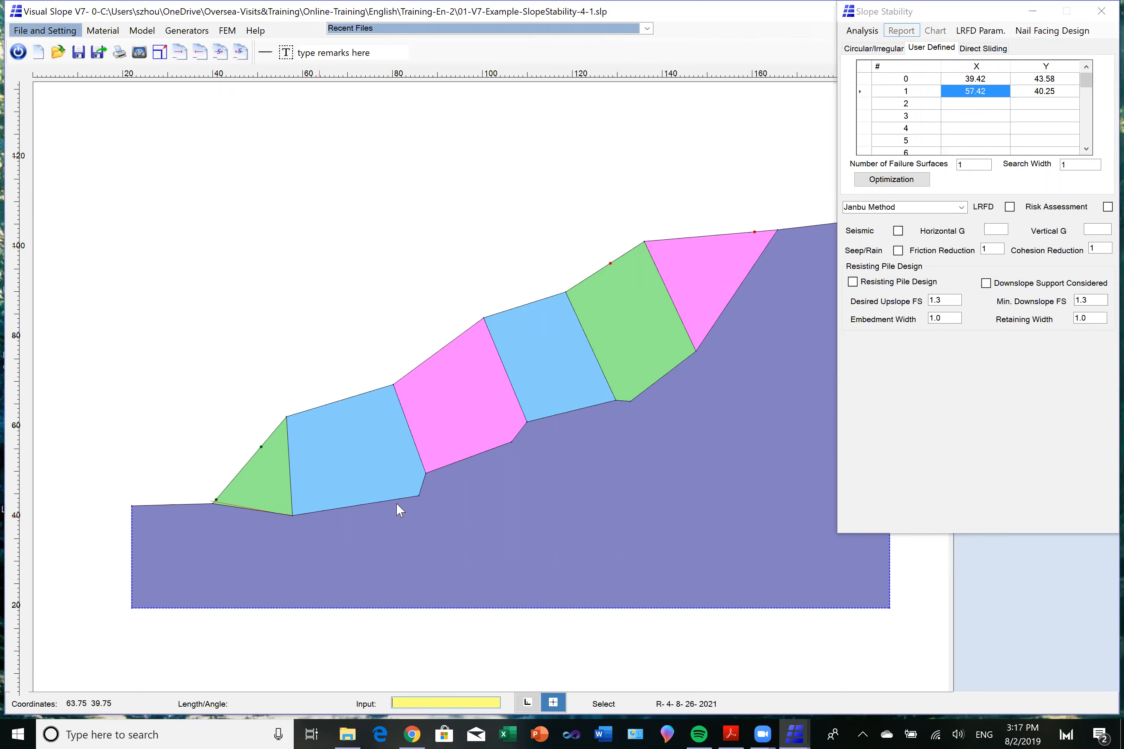
# Pick failure surface points 2, 3 and 4 at 85.75, 44.58; 87.08, 49.75; and 106.83, 56.75.
pyautogui.click(994, 103)
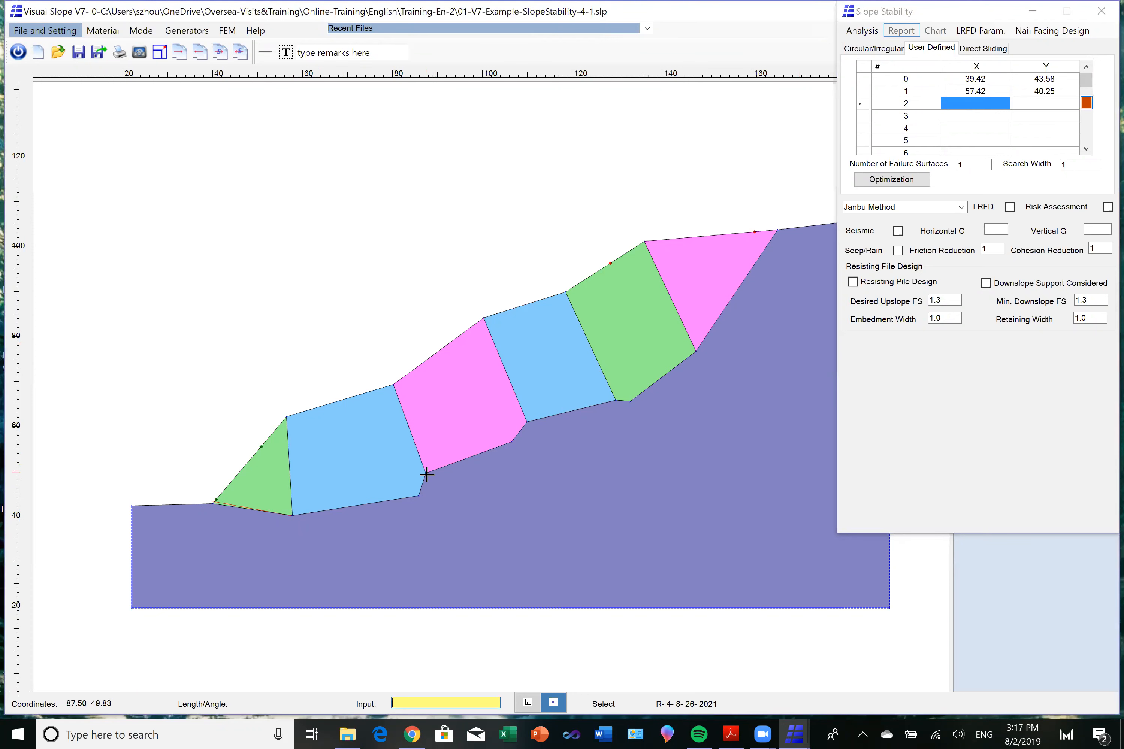
pyautogui.click(419, 497)
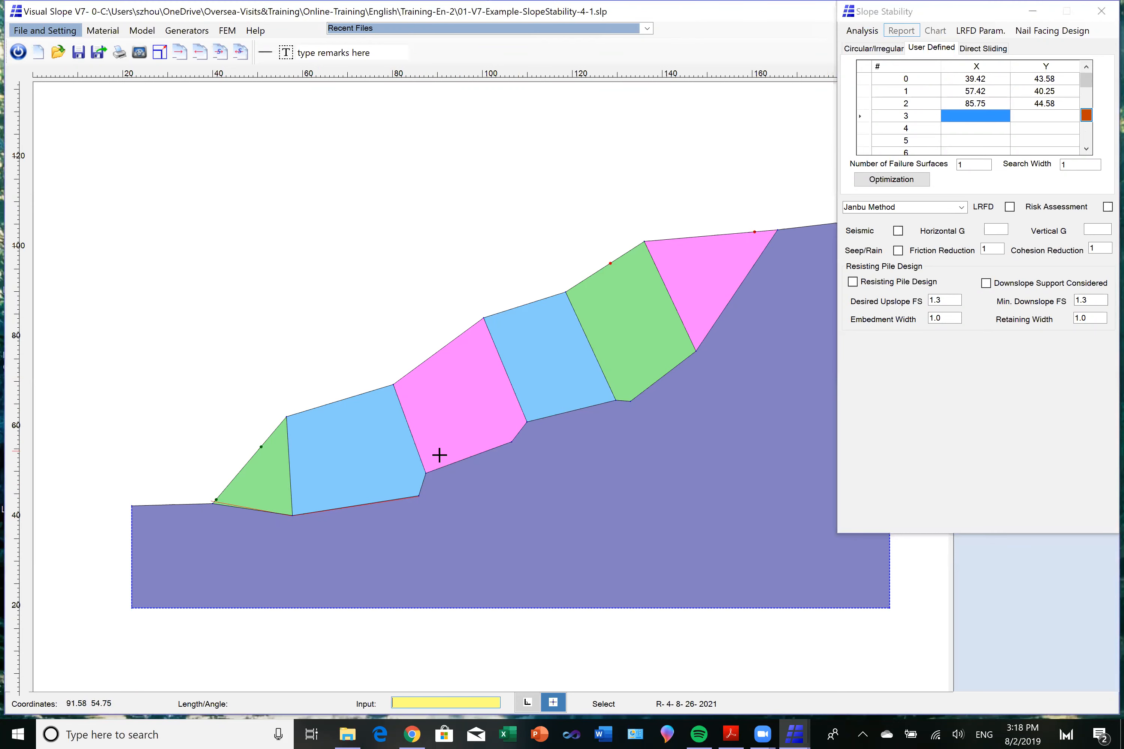
pyautogui.click(424, 474)
pyautogui.click(512, 441)
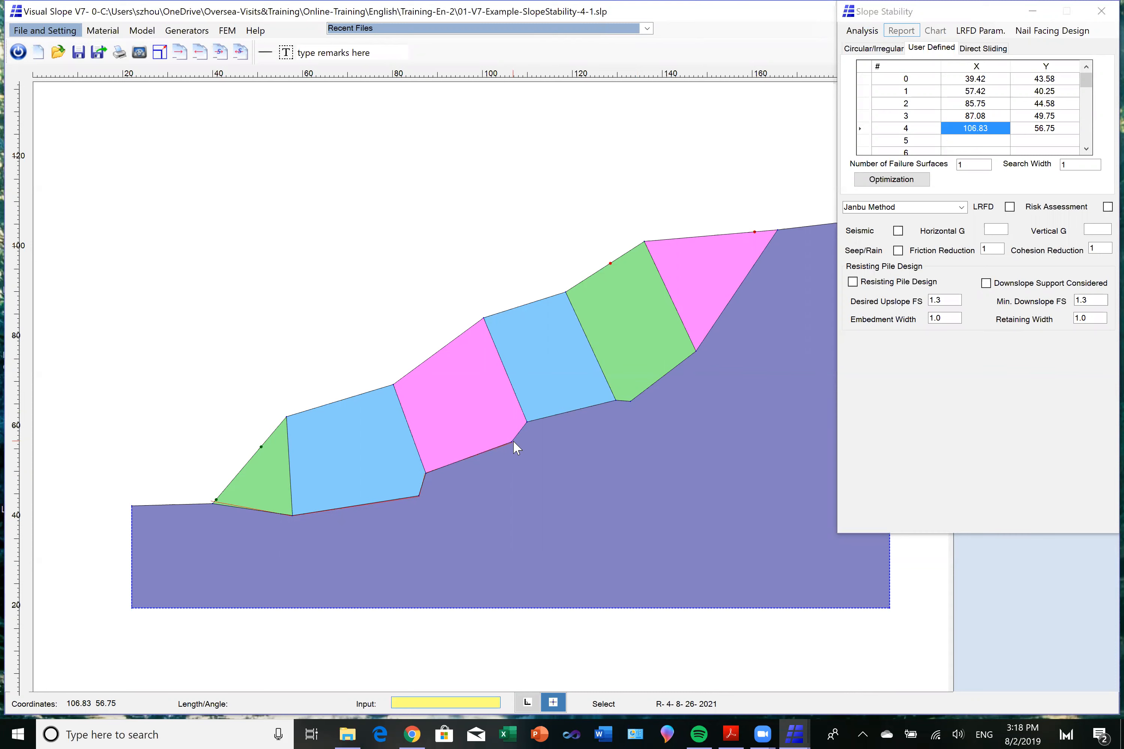
# Pick failure surface points 5, 6 and 7 at 109.83, 61.25; 129.42, 66.08; and 132.92, 65.50.
pyautogui.click(981, 144)
pyautogui.click(1086, 140)
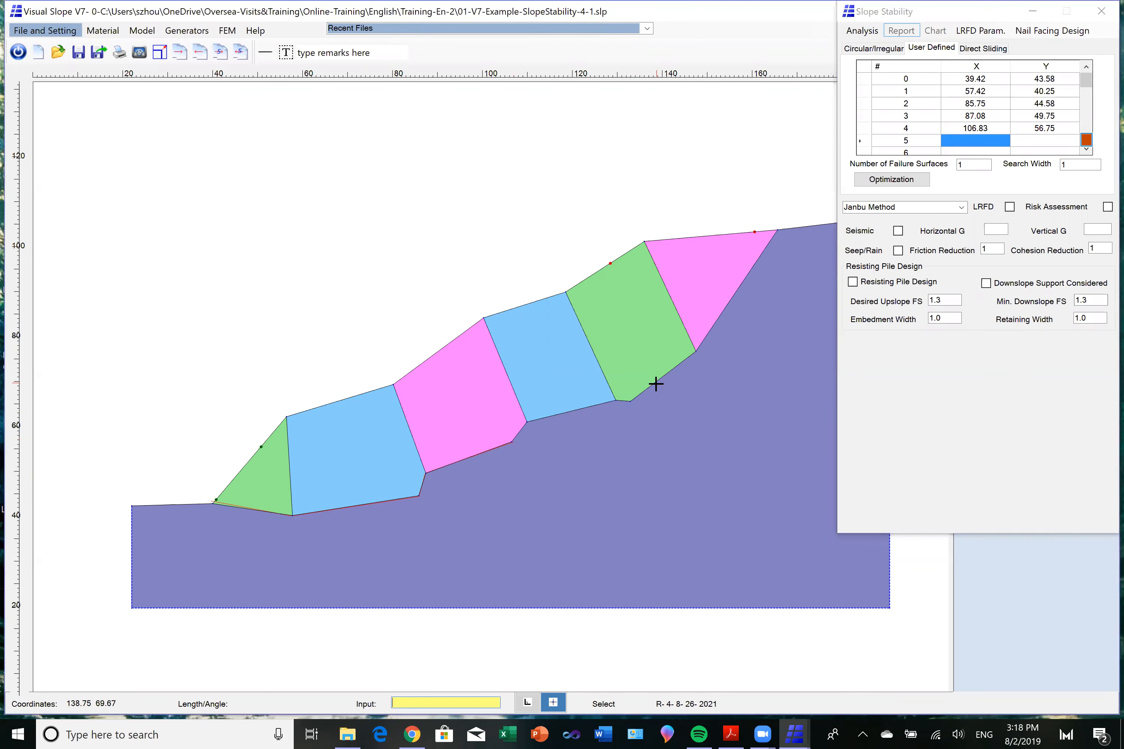
pyautogui.click(527, 422)
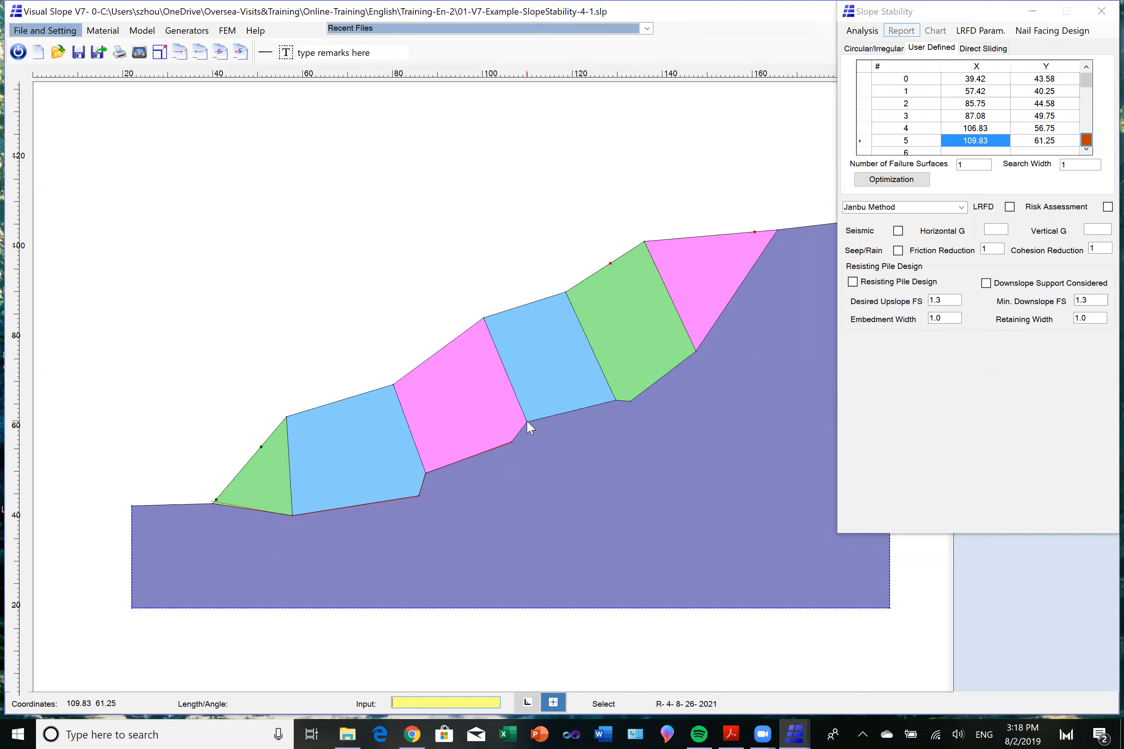
pyautogui.click(1086, 150)
pyautogui.click(986, 118)
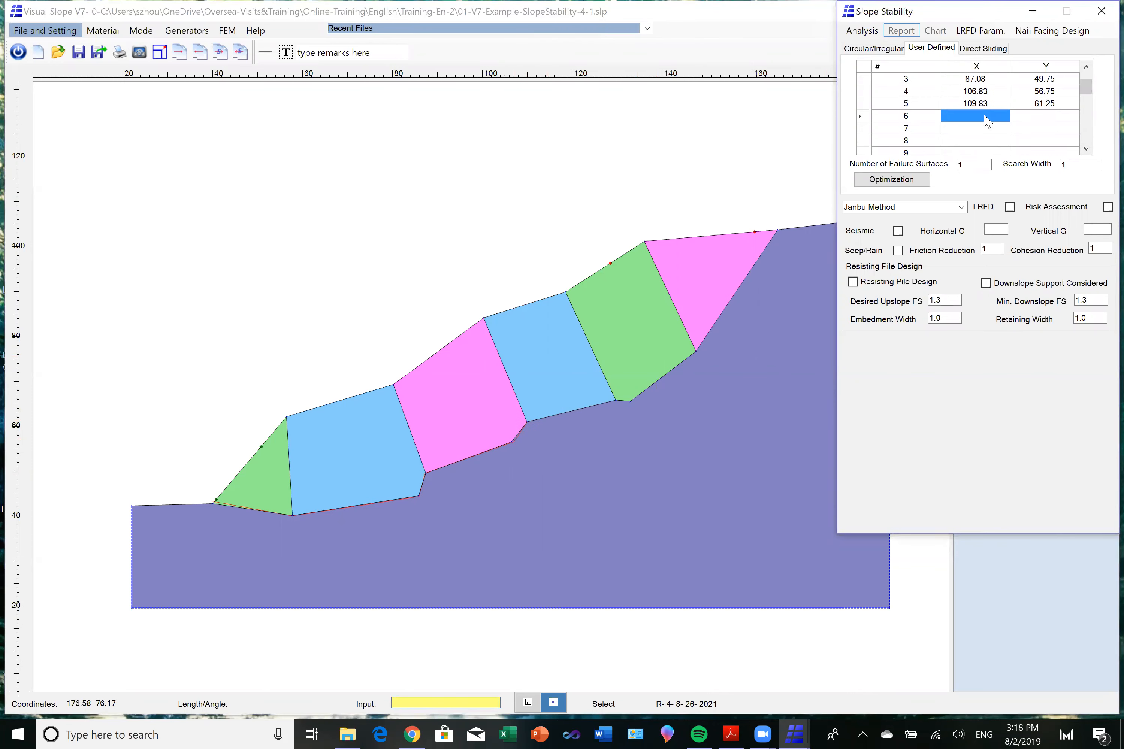
pyautogui.click(1086, 115)
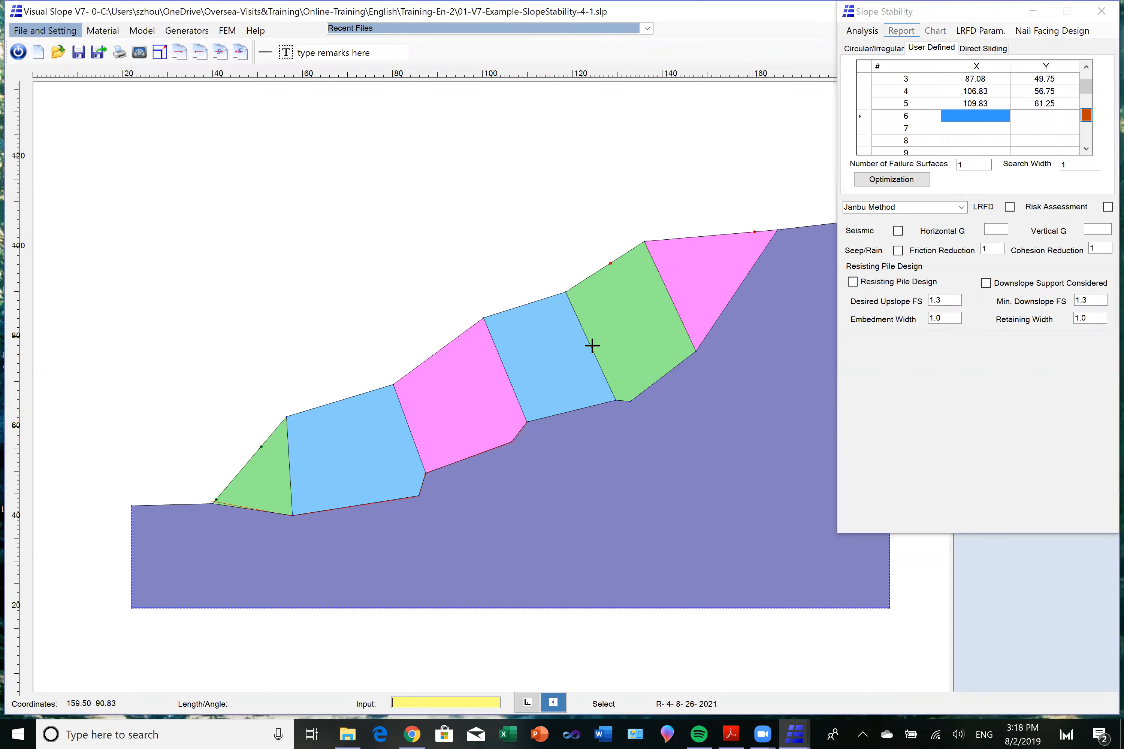
pyautogui.click(621, 400)
pyautogui.click(634, 396)
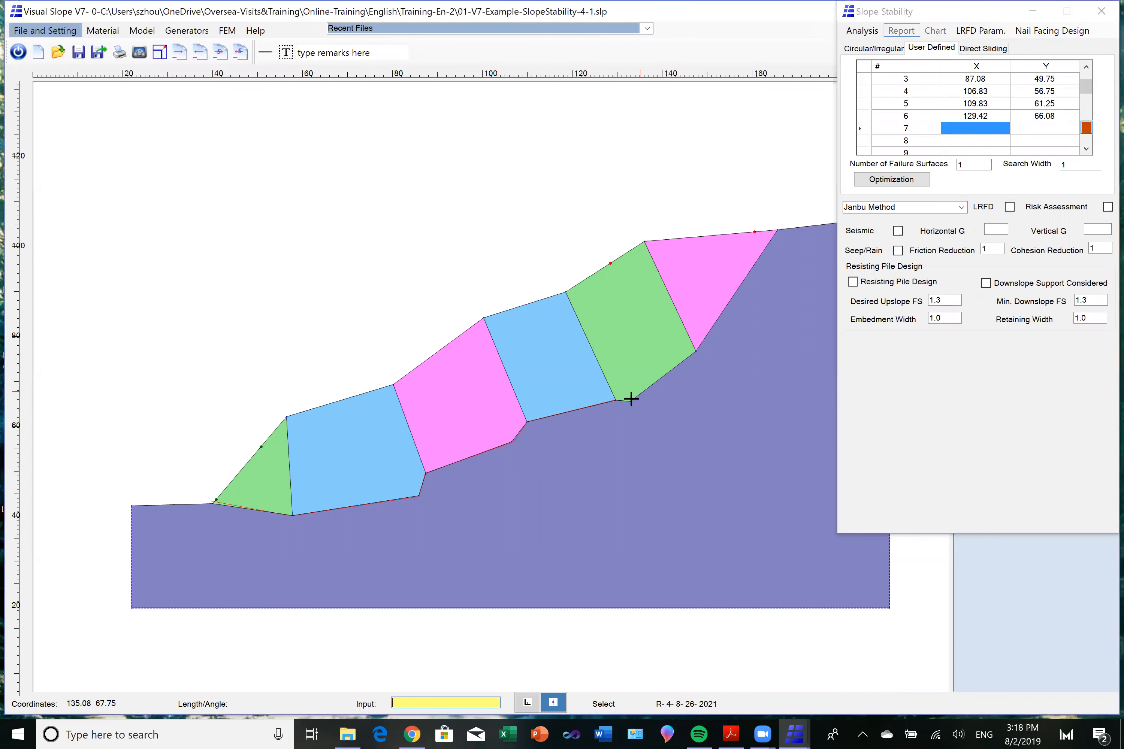
pyautogui.click(632, 402)
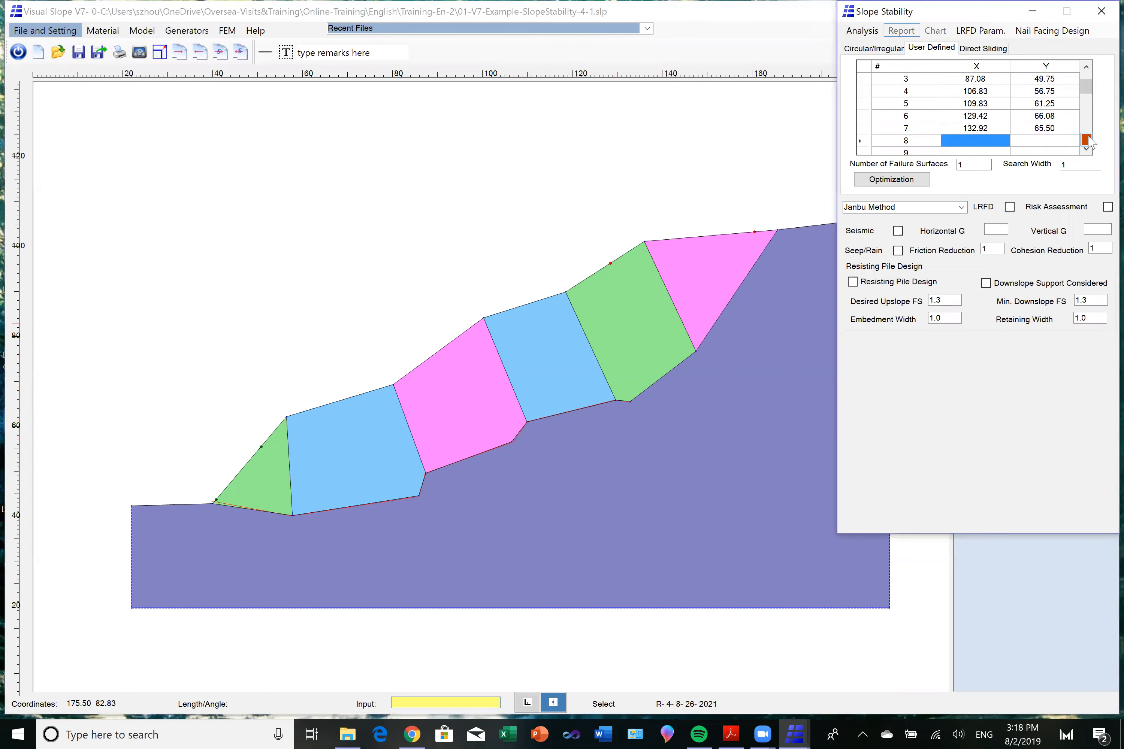
# Pick failure surface points 8 and 9 at 147.58, 77.17 and 165.92, 105.25 to finish at the slope crest.
pyautogui.click(1086, 140)
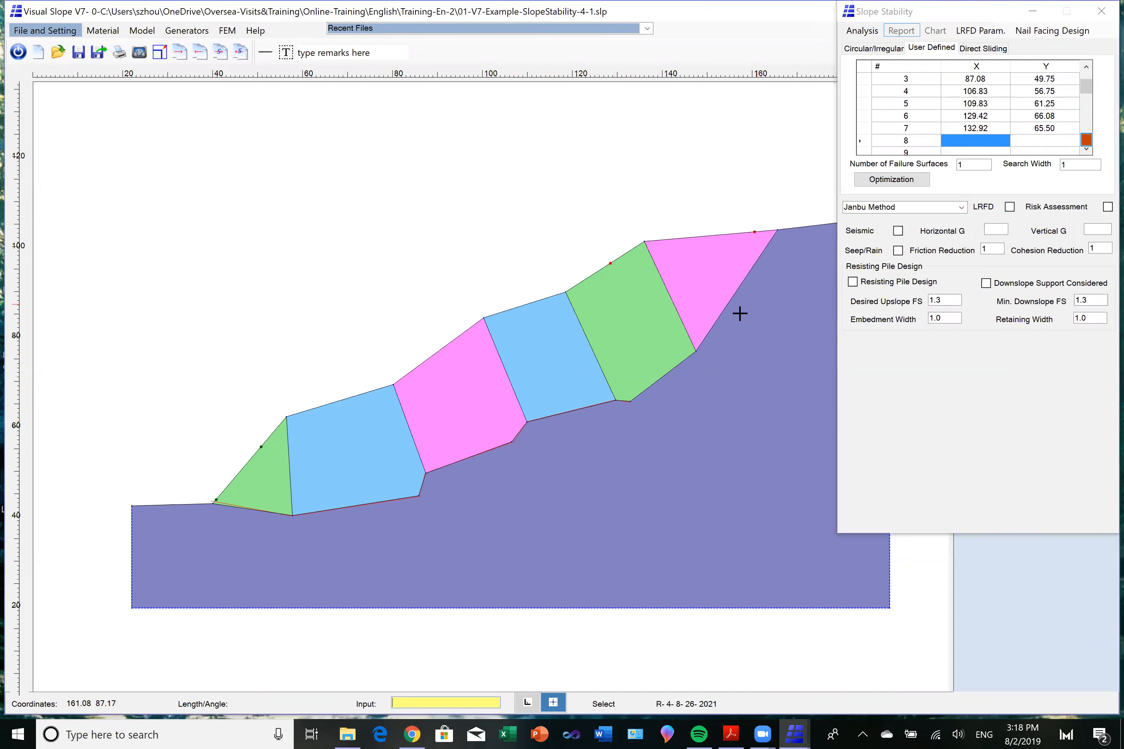
pyautogui.click(697, 350)
pyautogui.click(1086, 152)
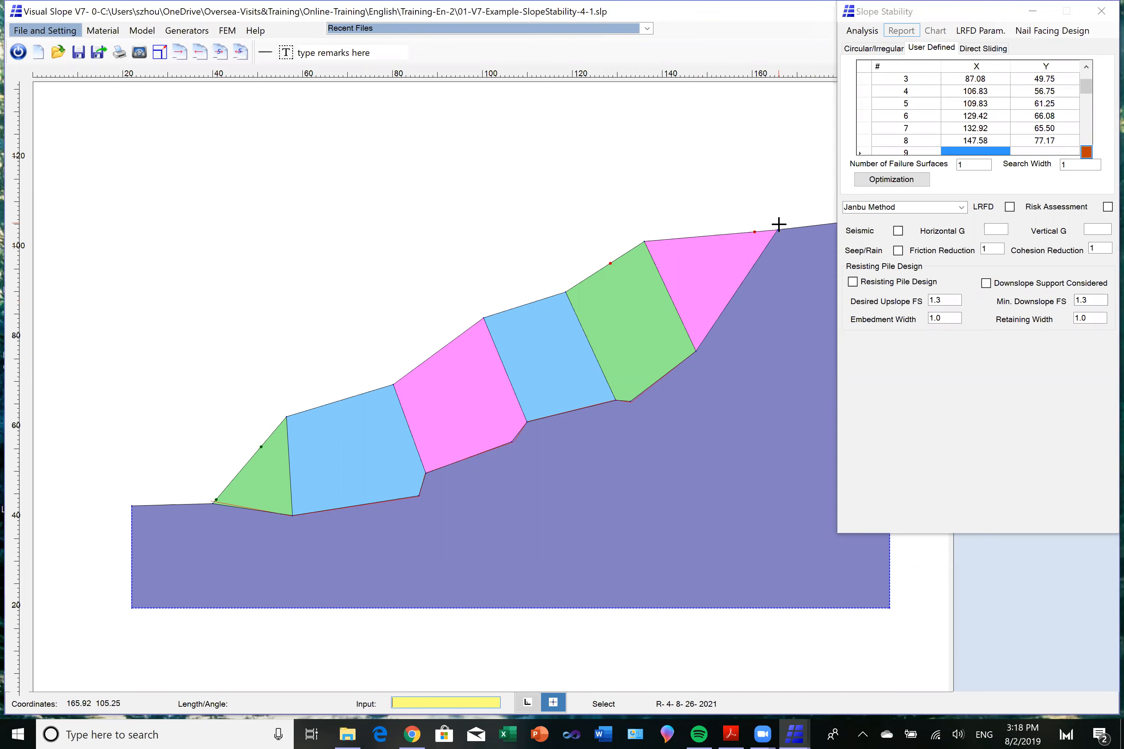
pyautogui.click(778, 224)
# Run the Janbu analysis on the user-defined failure surface and display the green sliding mass.
pyautogui.click(874, 32)
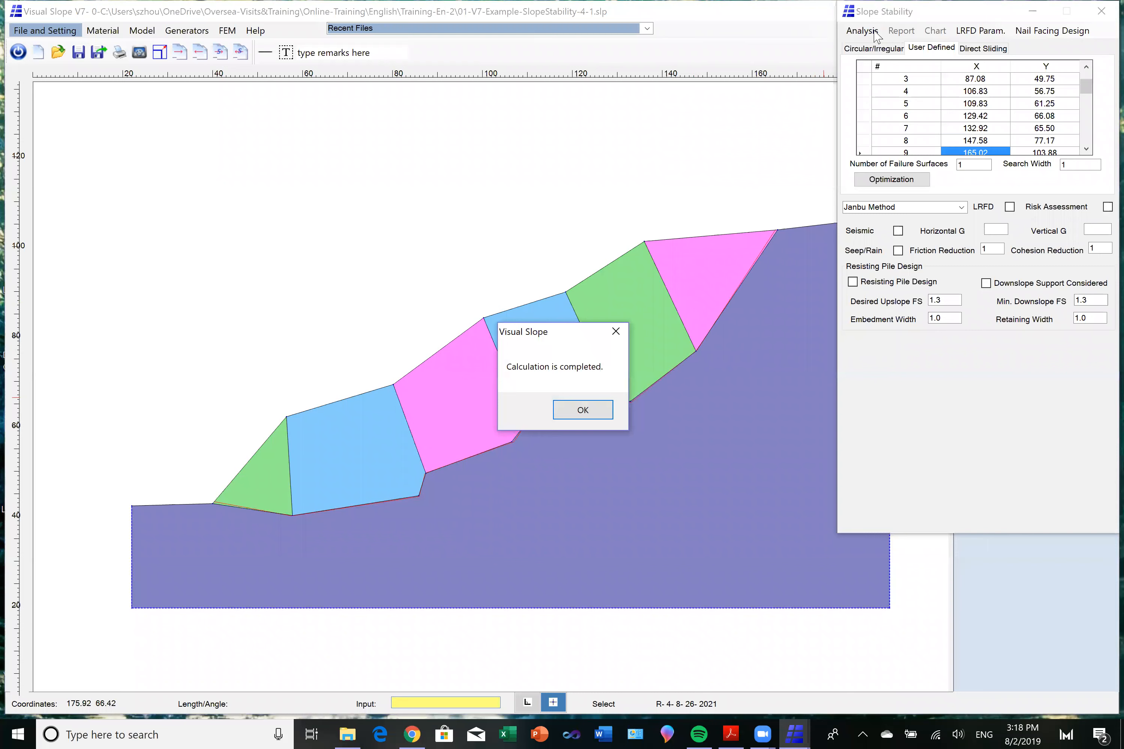
pyautogui.click(583, 411)
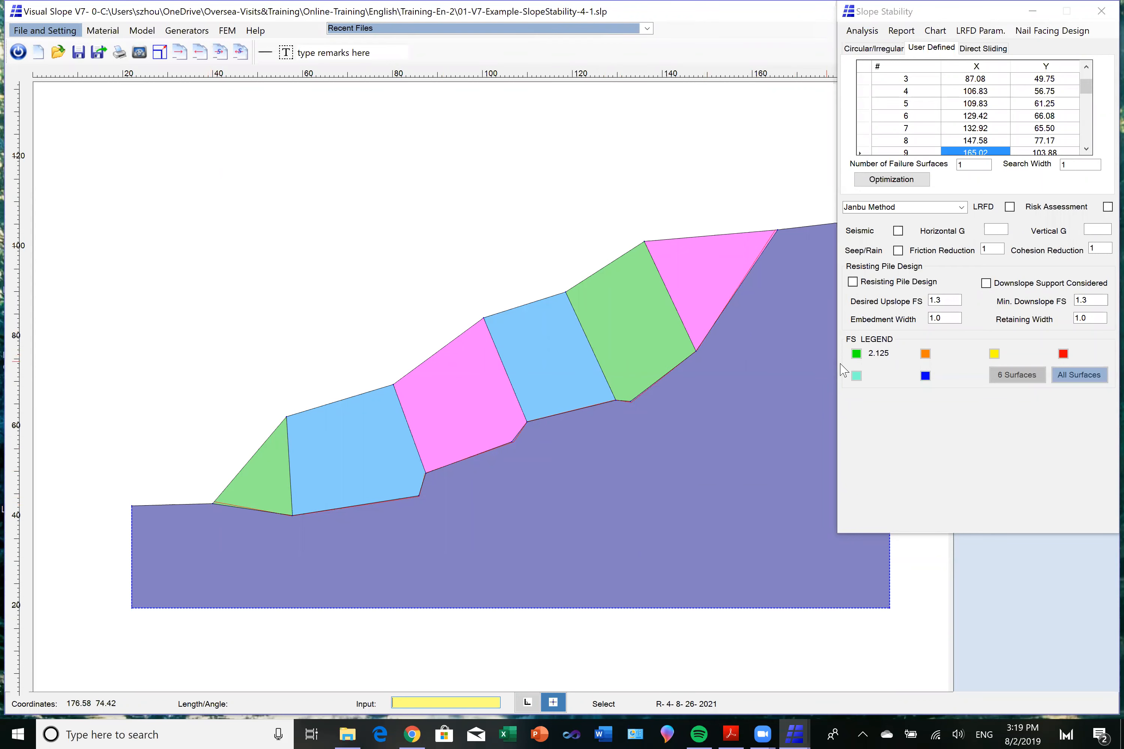
pyautogui.click(856, 354)
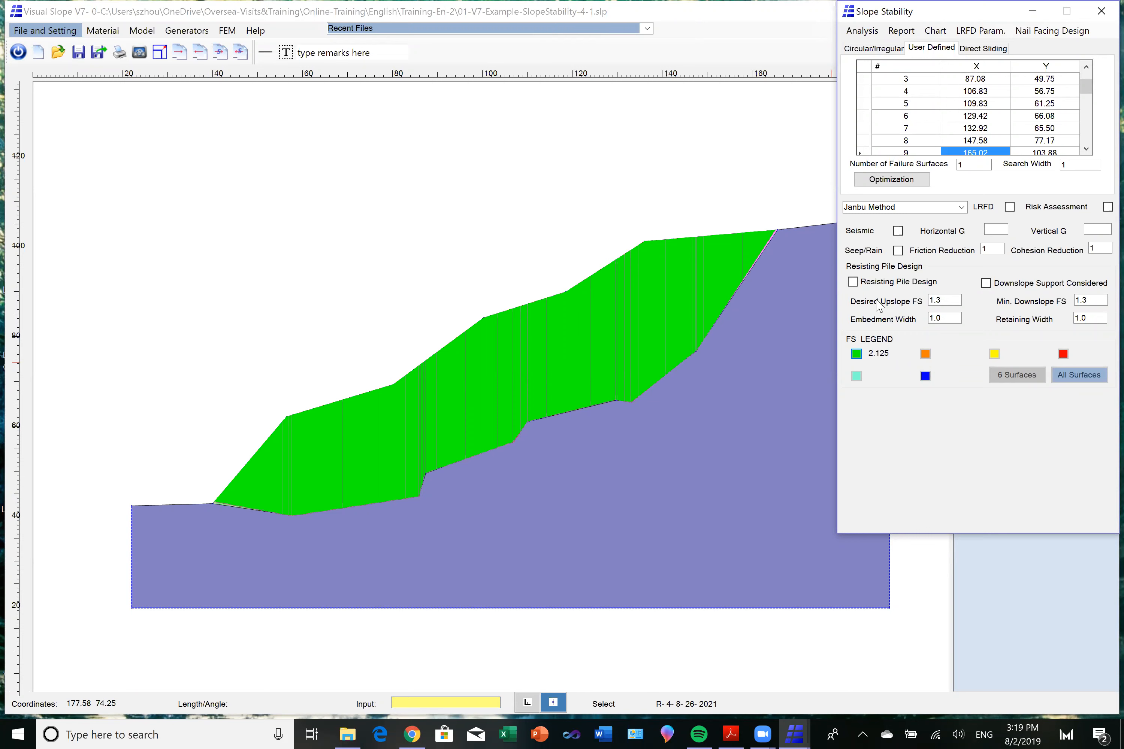
pyautogui.click(793, 246)
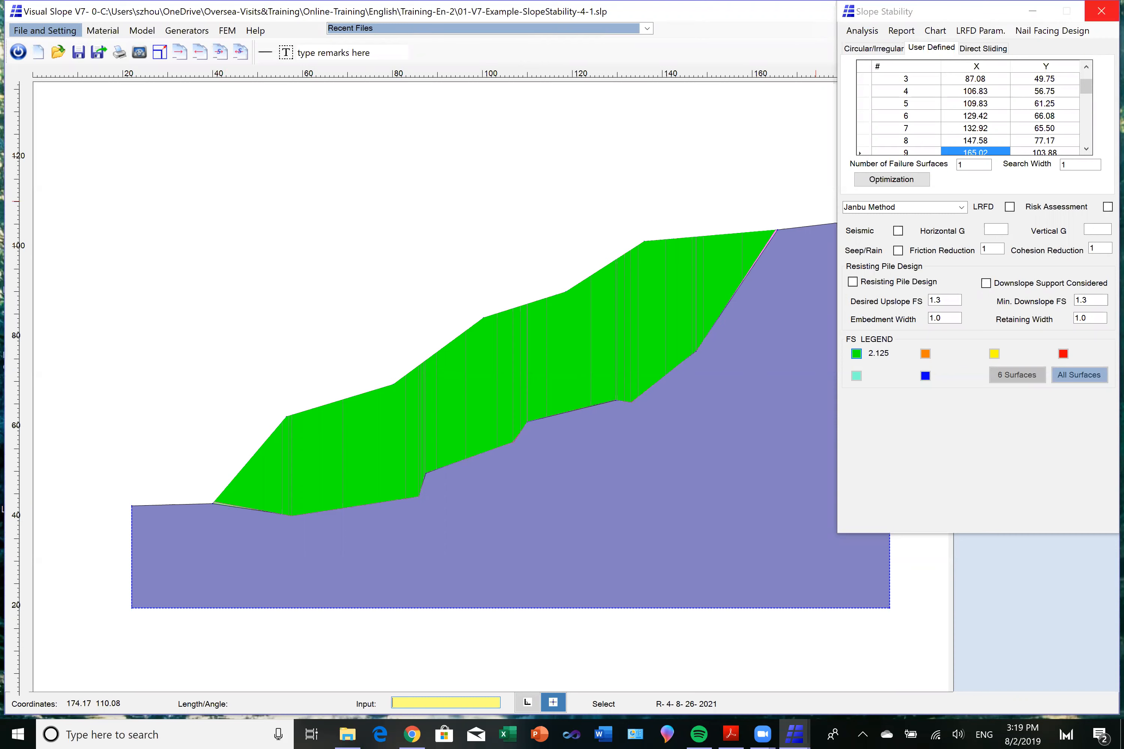
# Close the slope stability analysis, save the current model and open 01-V7-Example-SlopeStability-4.slp.
pyautogui.click(1101, 10)
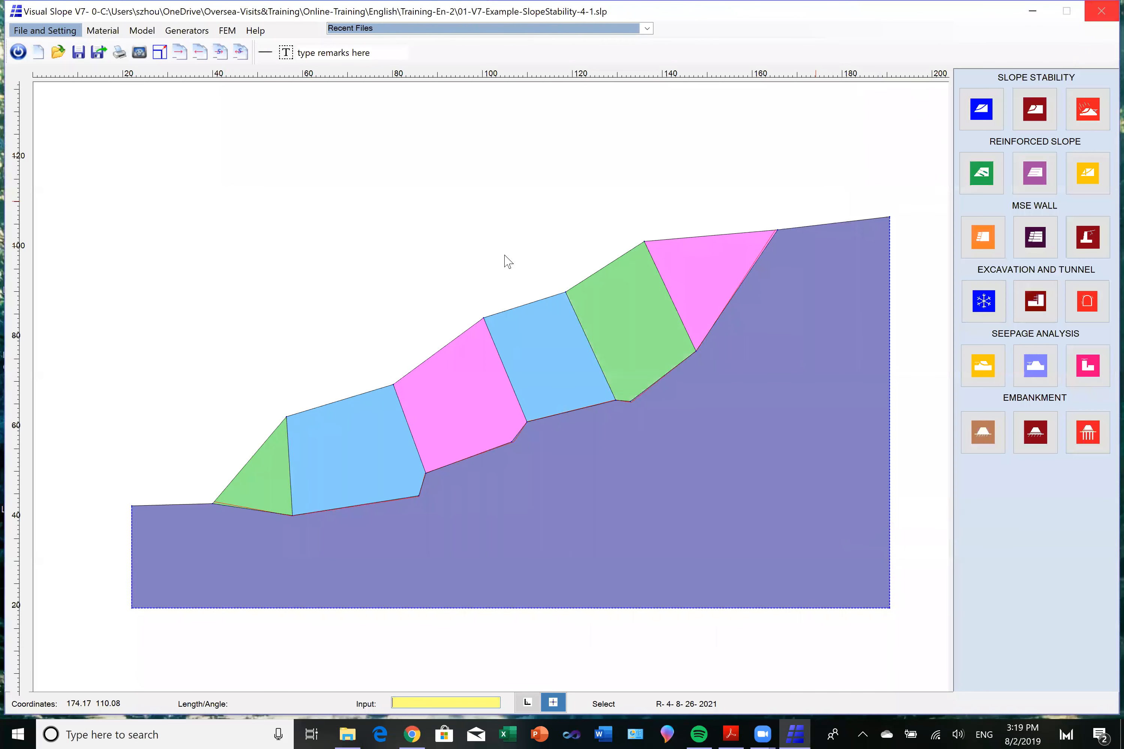
pyautogui.click(78, 53)
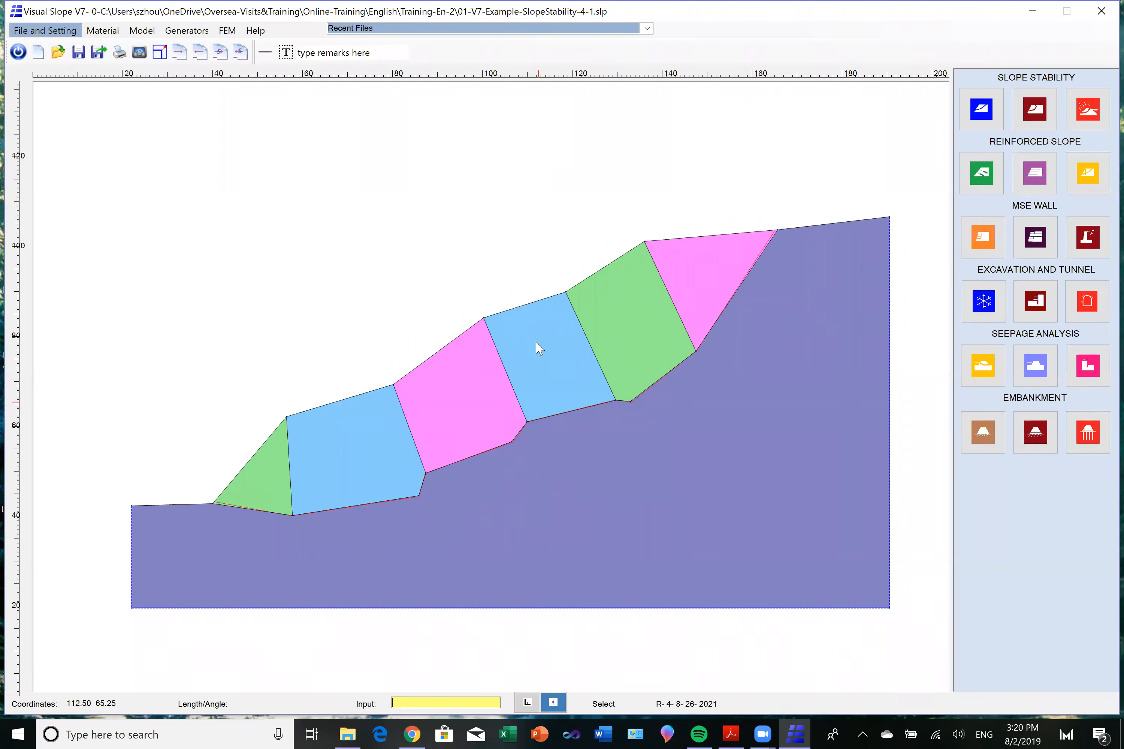
pyautogui.click(58, 55)
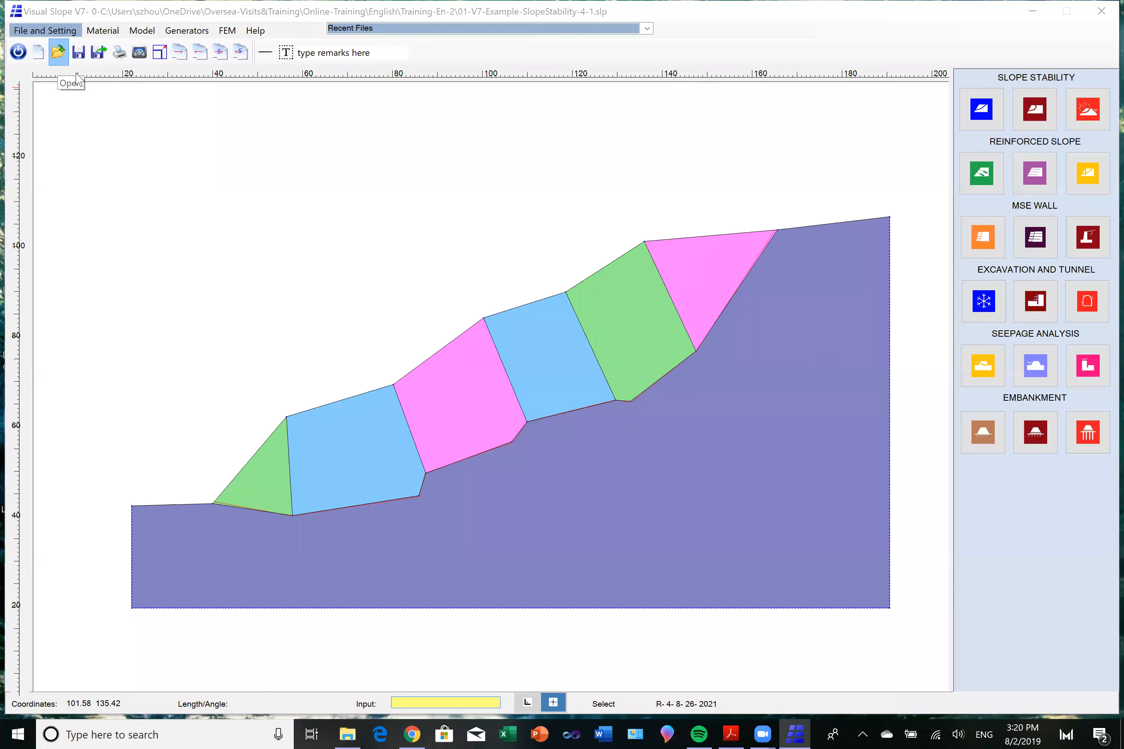
pyautogui.click(309, 141)
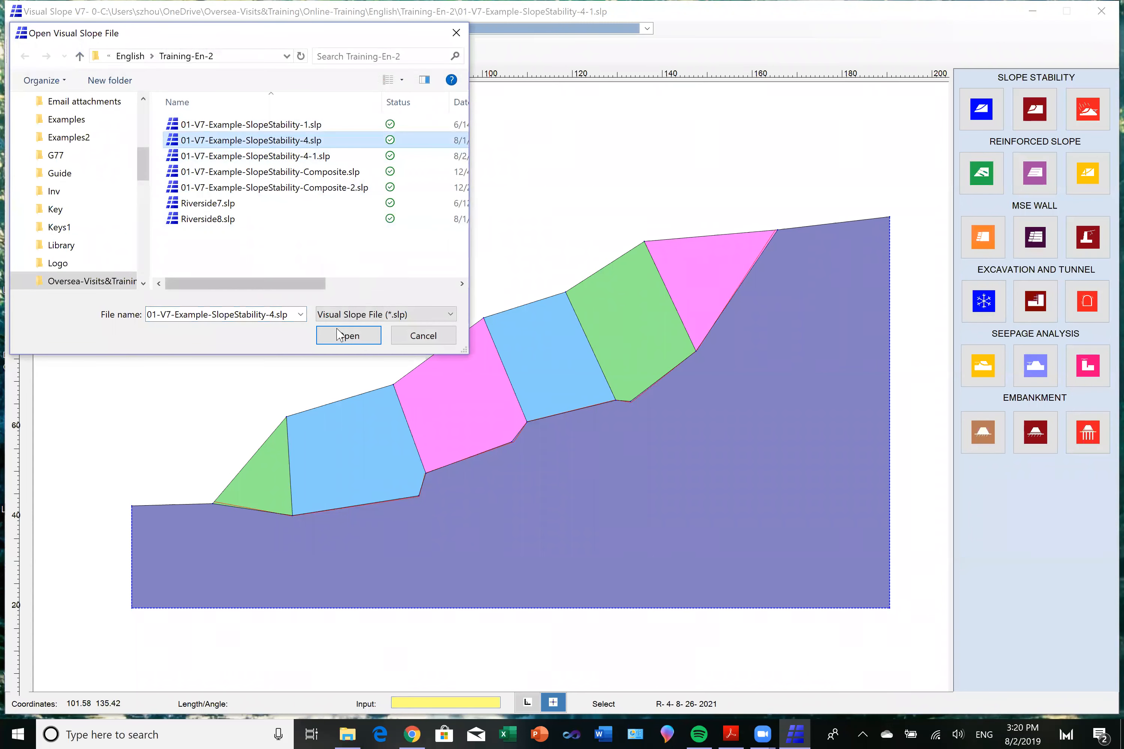
pyautogui.click(344, 338)
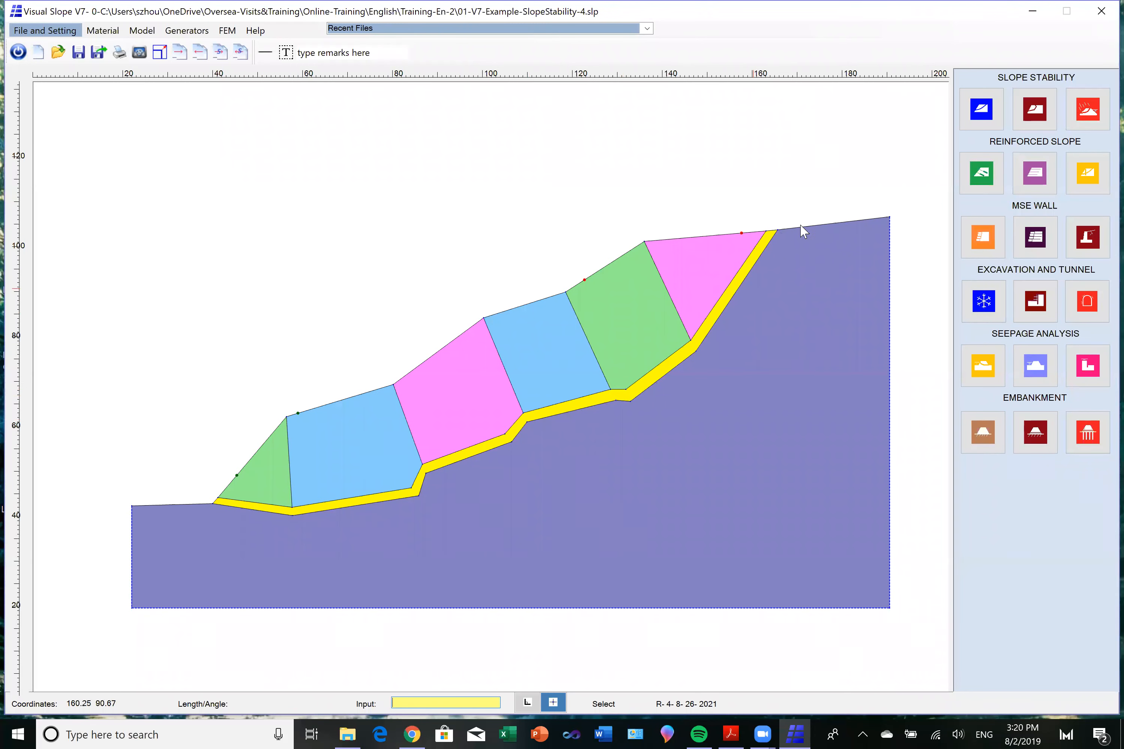
# Start a user-defined slope stability analysis and pick failure surface points 0 and 1 at 39.67, 44.42 and 57.67, 41.33 in the yellow layer.
pyautogui.click(982, 109)
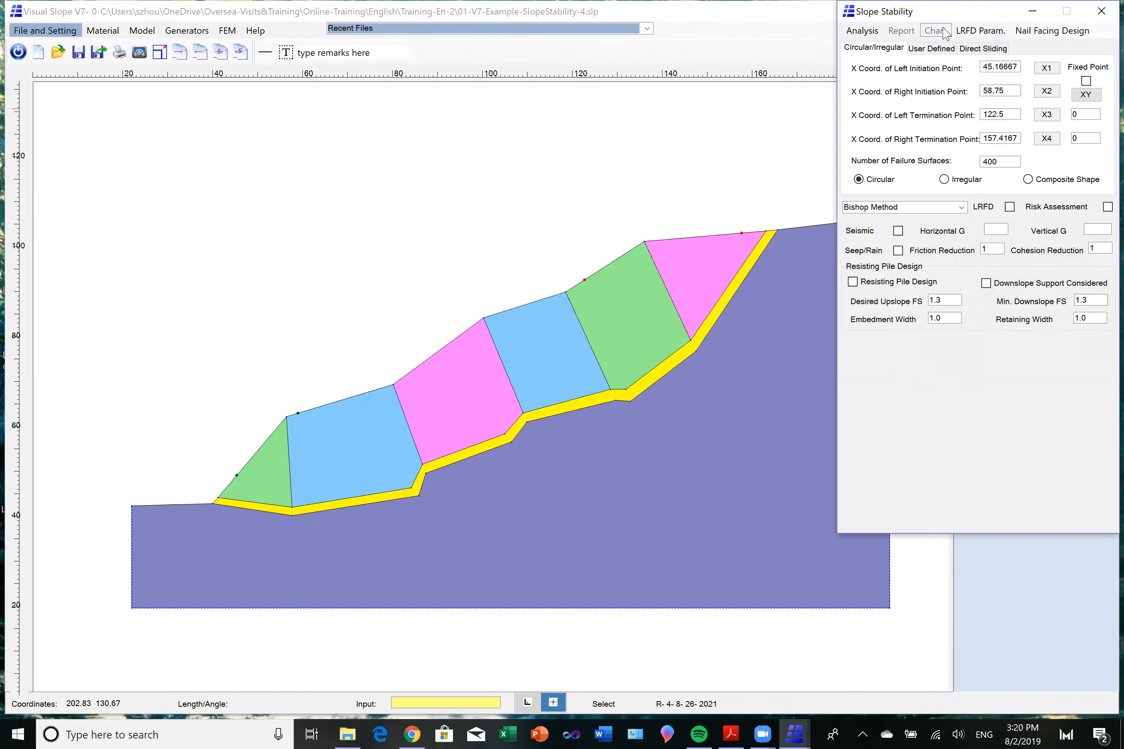
pyautogui.click(931, 48)
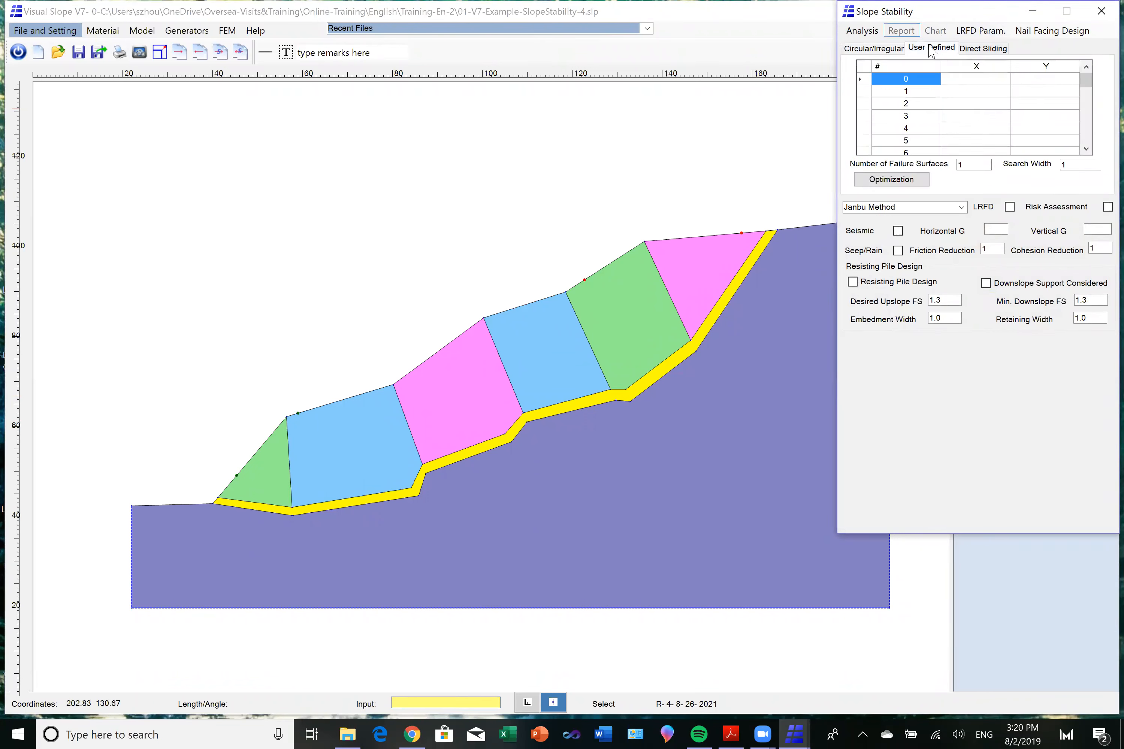
pyautogui.click(978, 81)
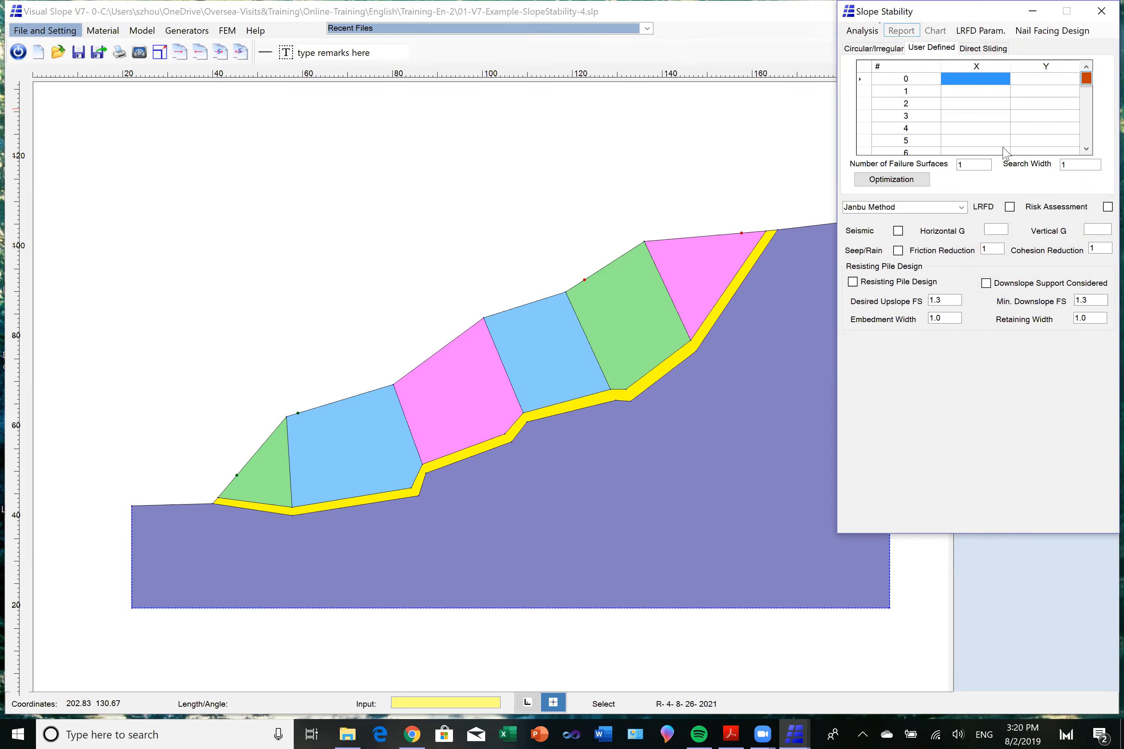
pyautogui.click(211, 498)
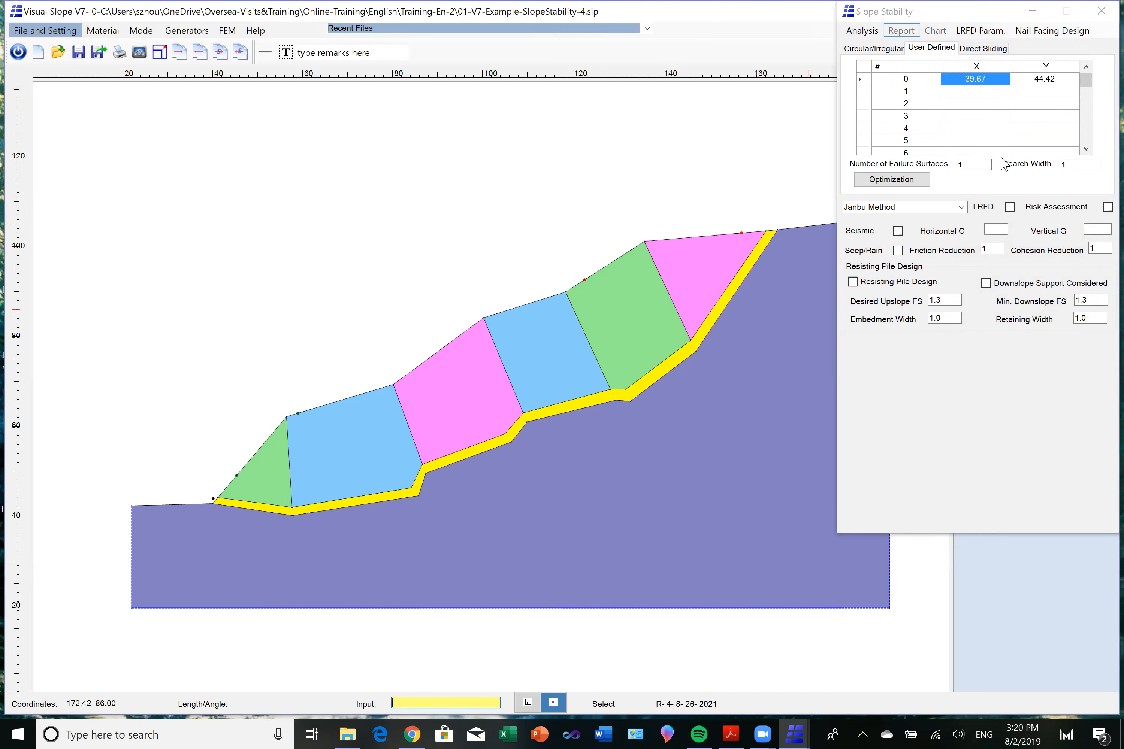
pyautogui.click(993, 93)
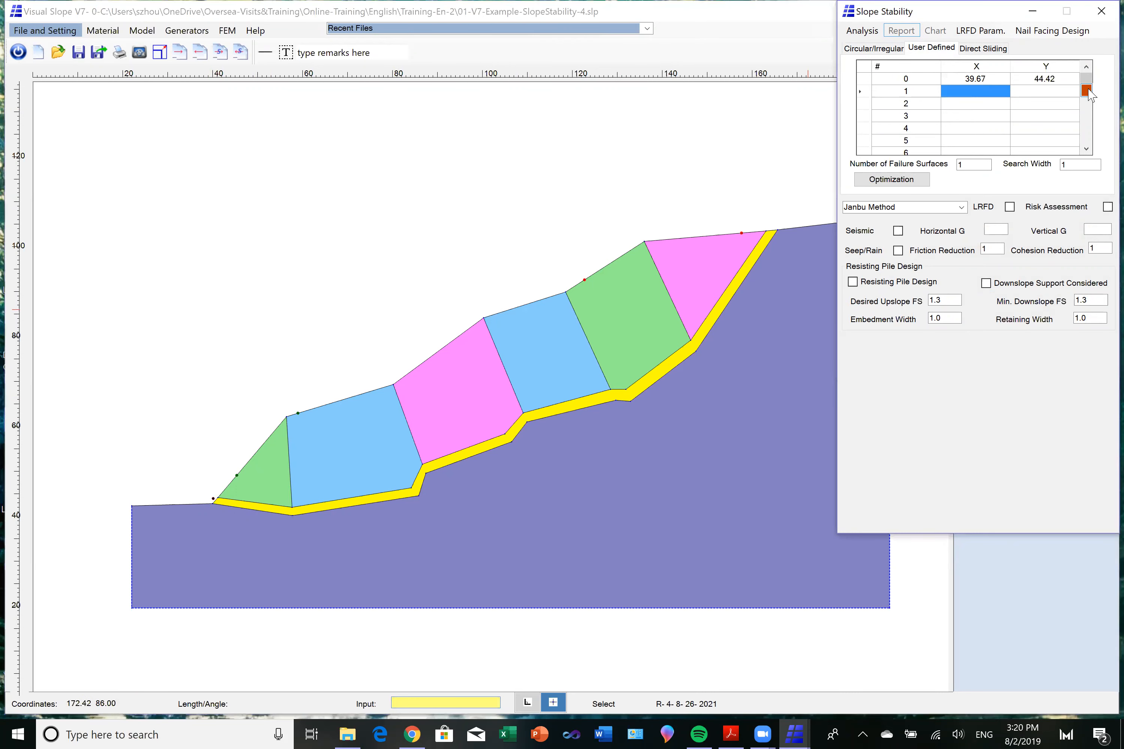
pyautogui.click(291, 511)
# Pick failure surface points 2, 3 and 4 inside the yellow layer at 84.75, 45.67; 87.50, 51.08; and 105.50, 58.00.
pyautogui.click(972, 103)
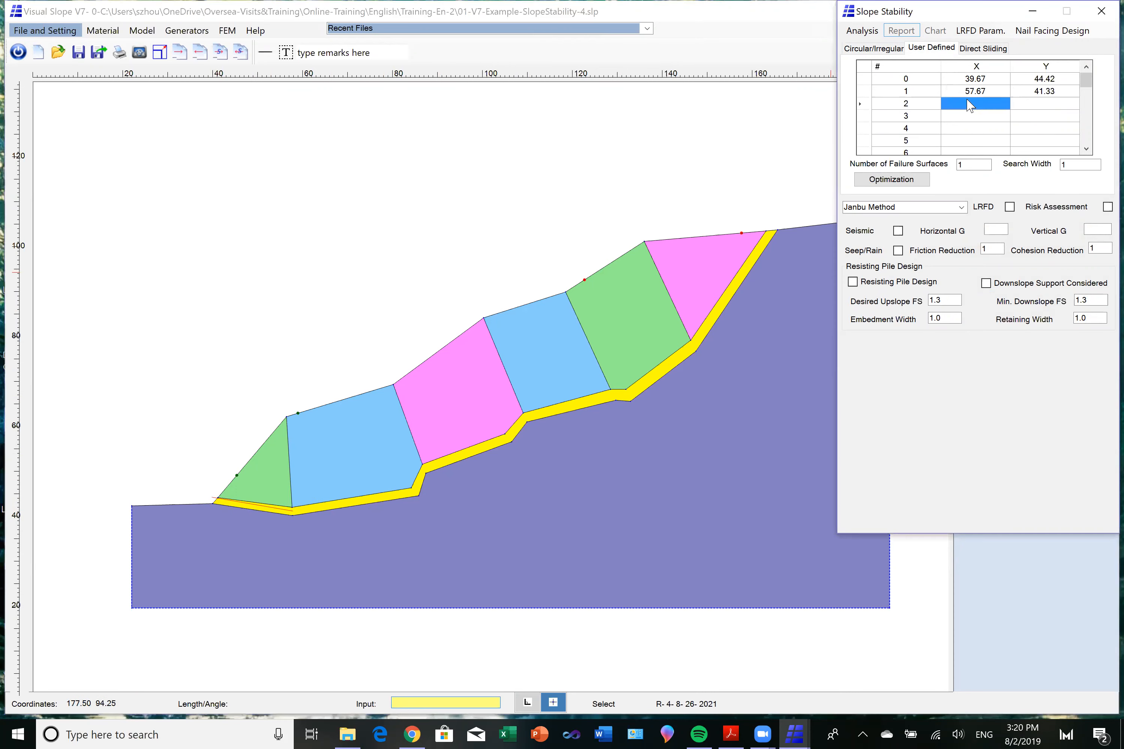
pyautogui.click(1085, 103)
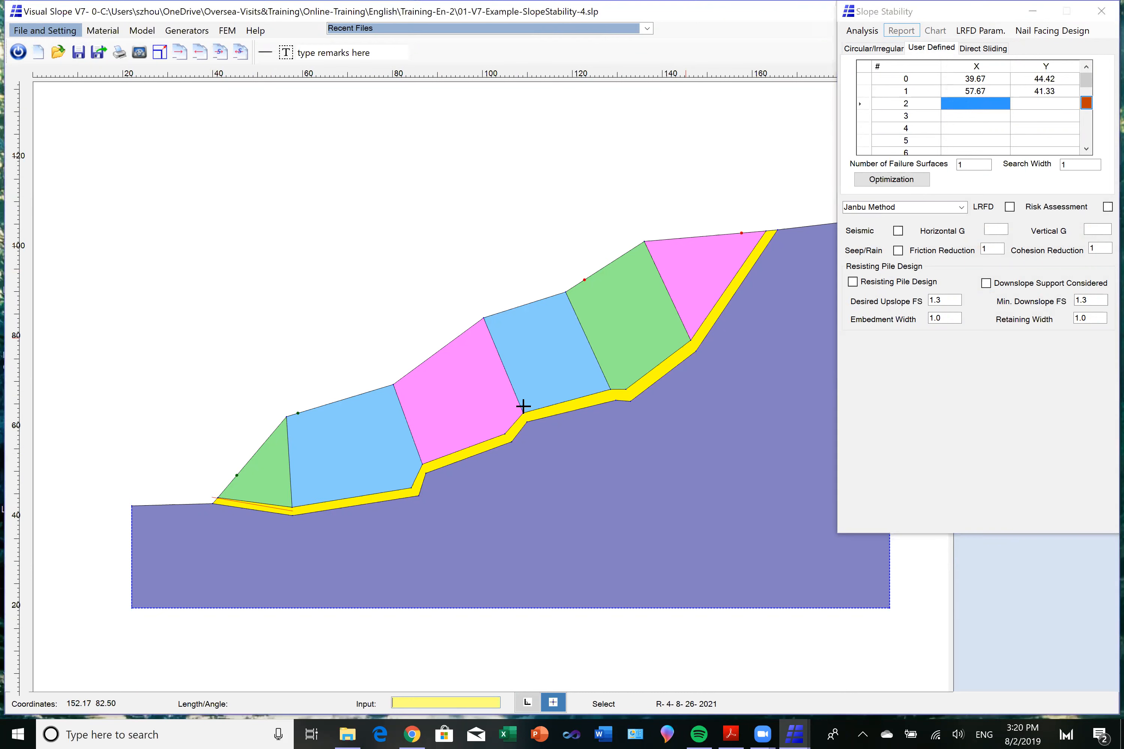
pyautogui.click(414, 491)
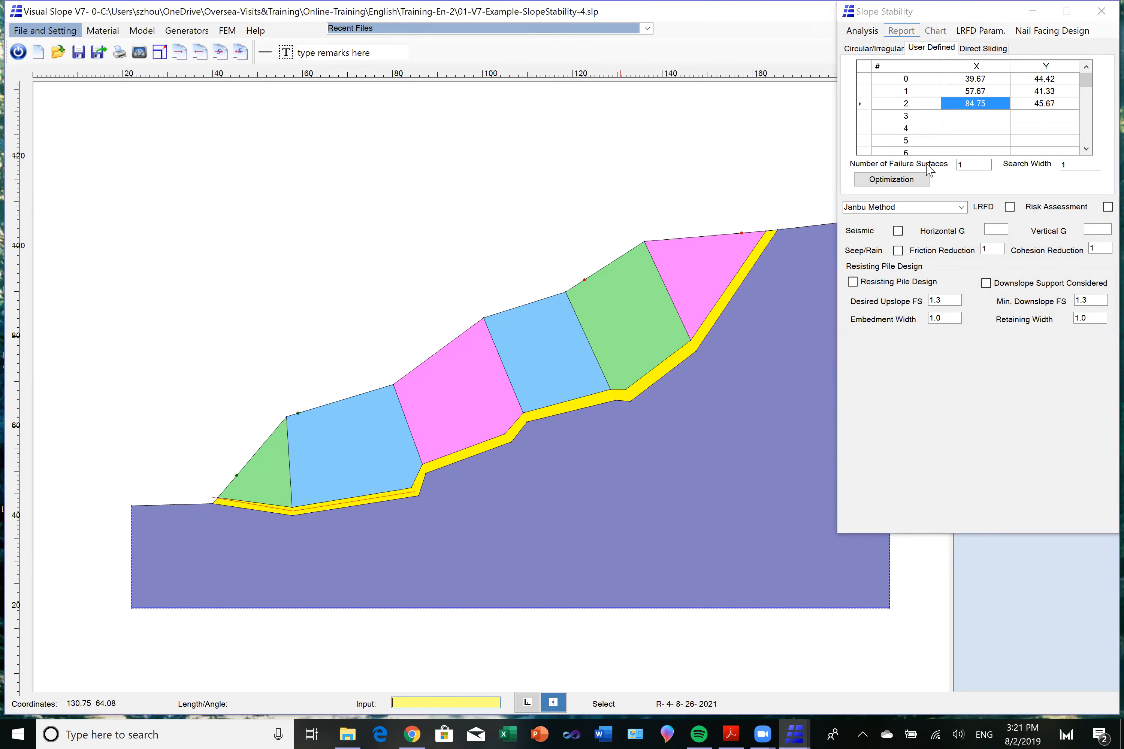
pyautogui.click(974, 116)
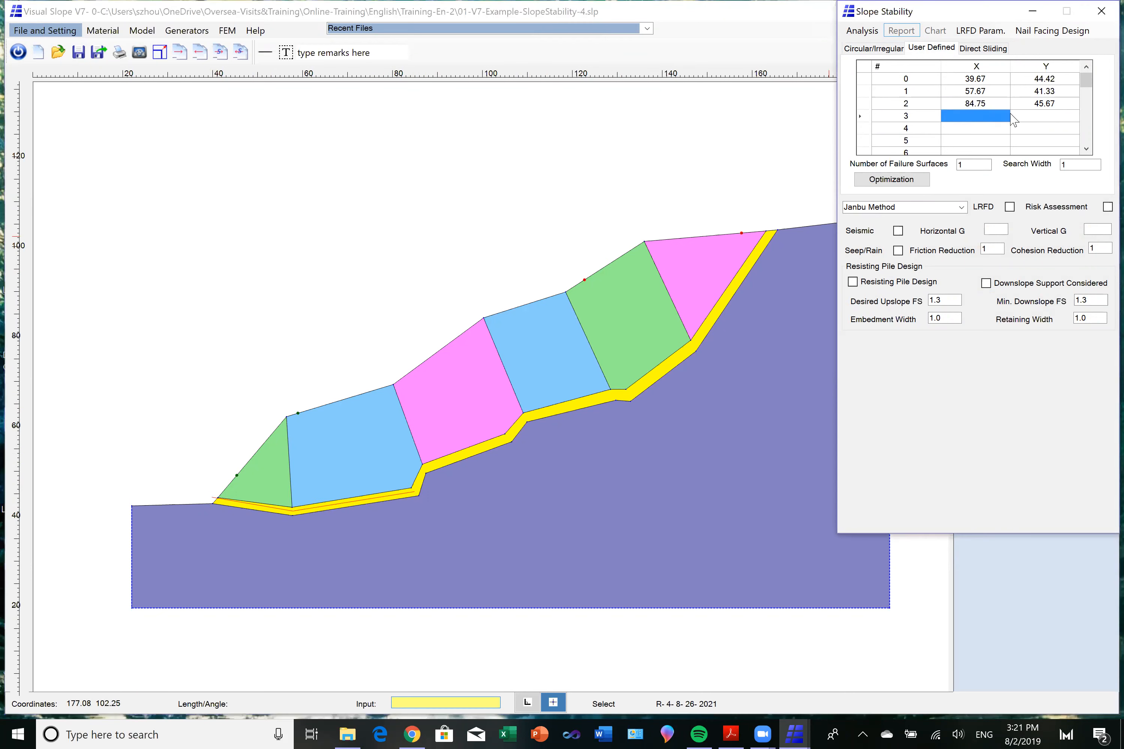
pyautogui.click(1086, 115)
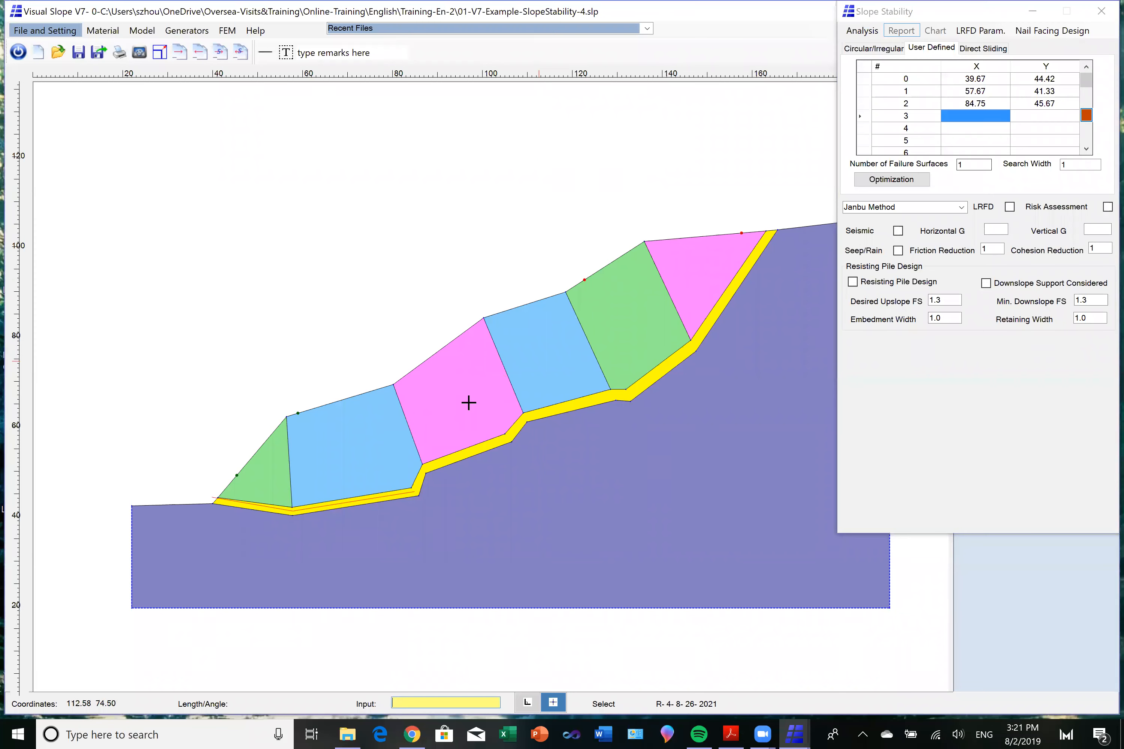
pyautogui.click(426, 467)
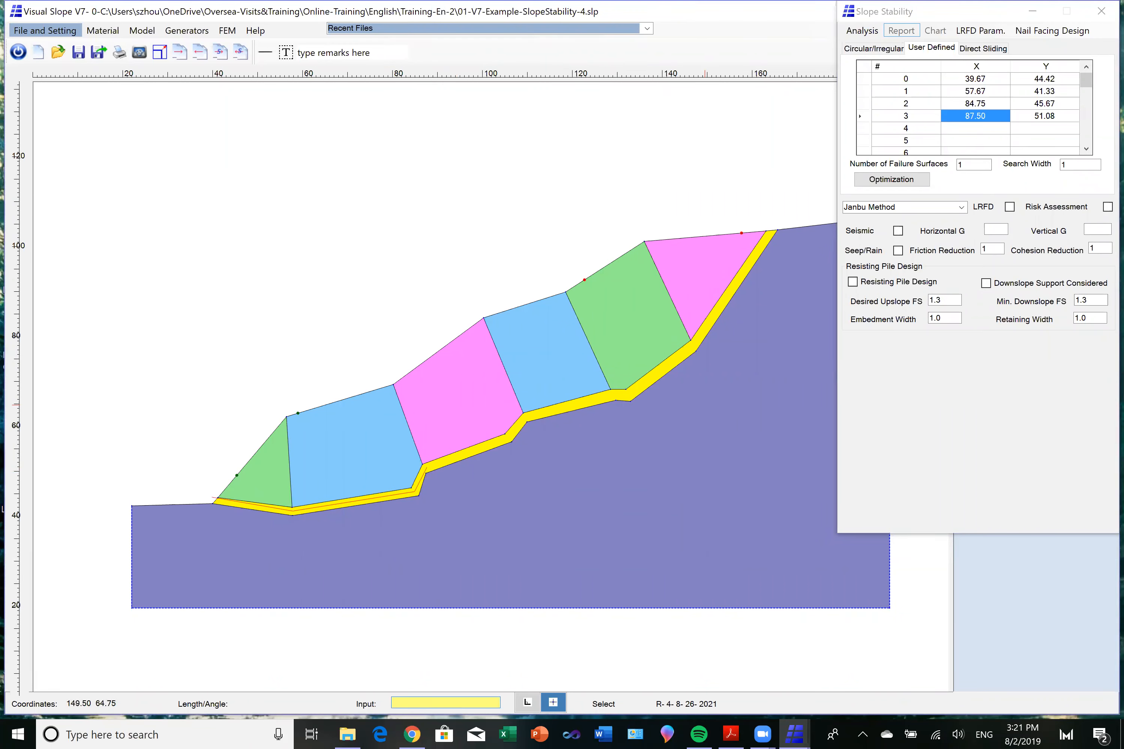
pyautogui.click(981, 129)
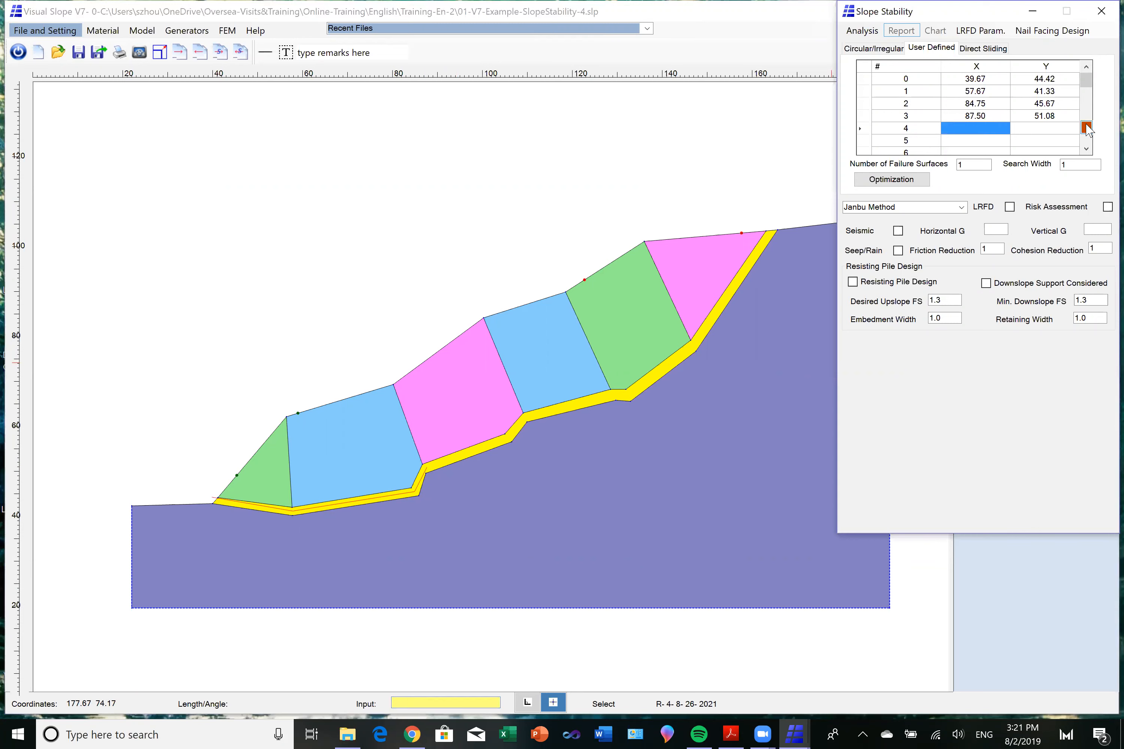
pyautogui.click(1086, 127)
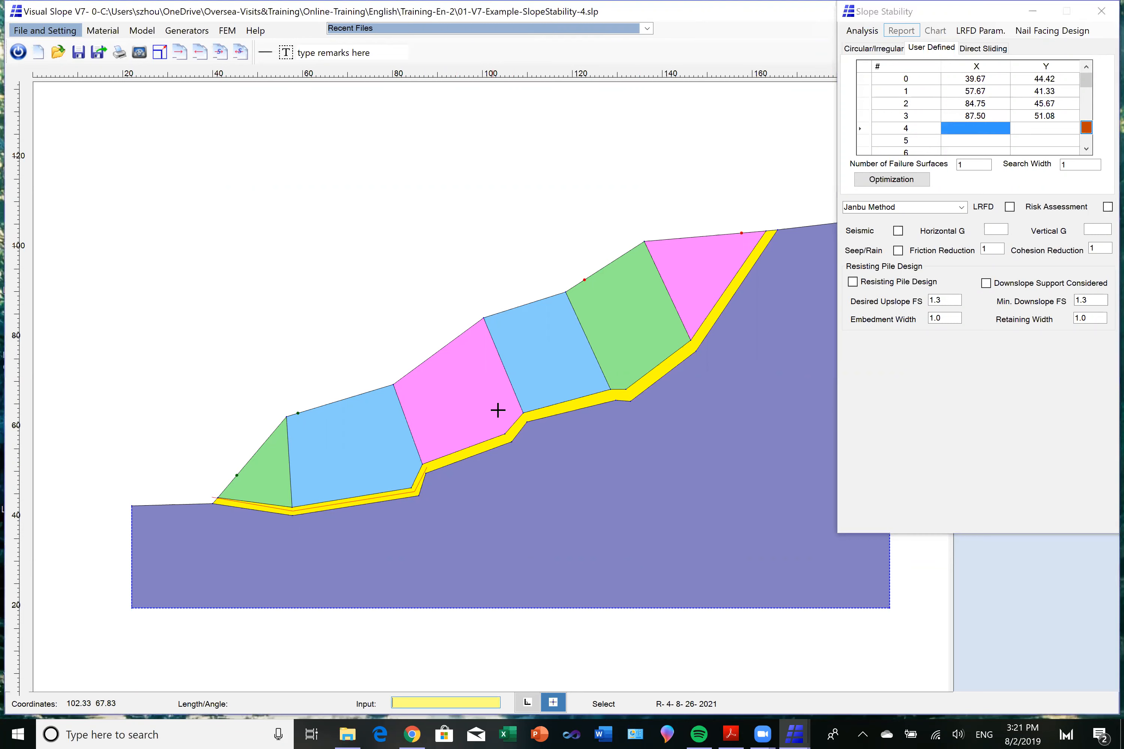
pyautogui.click(507, 436)
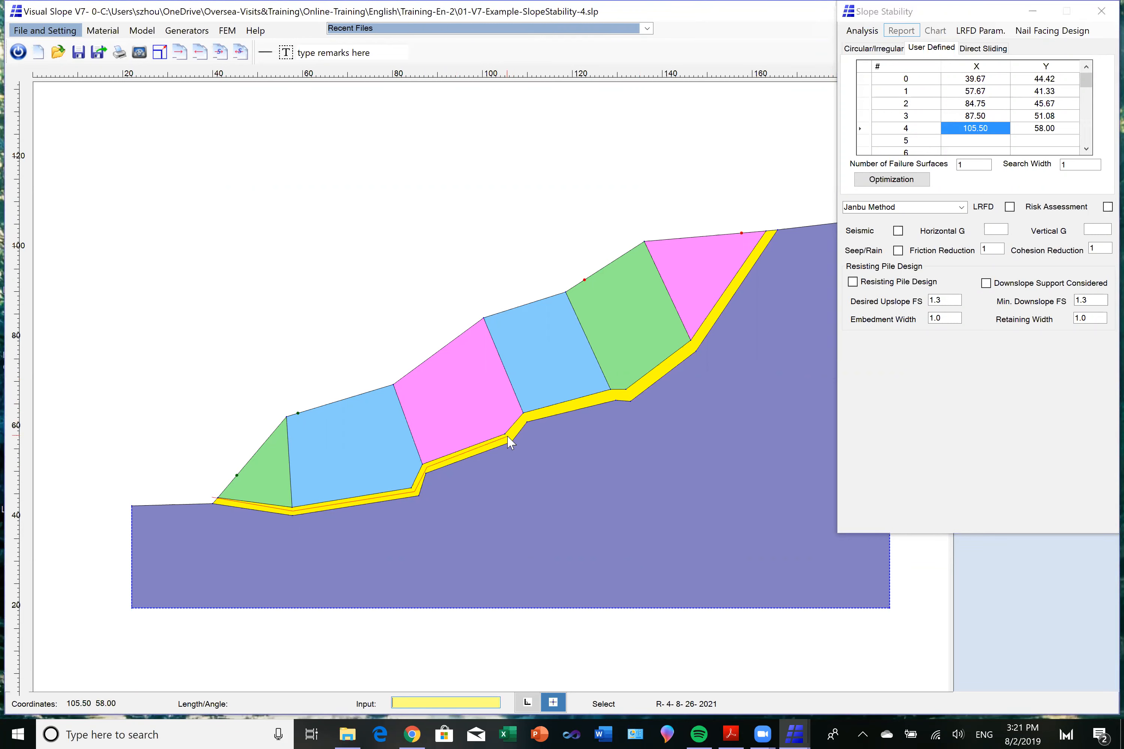
# Pick failure surface points 5, 6 and 7 inside the yellow layer at 109.33, 62.42; 129.00, 67.25; and 132.42, 67.42.
pyautogui.click(991, 141)
pyautogui.click(1086, 140)
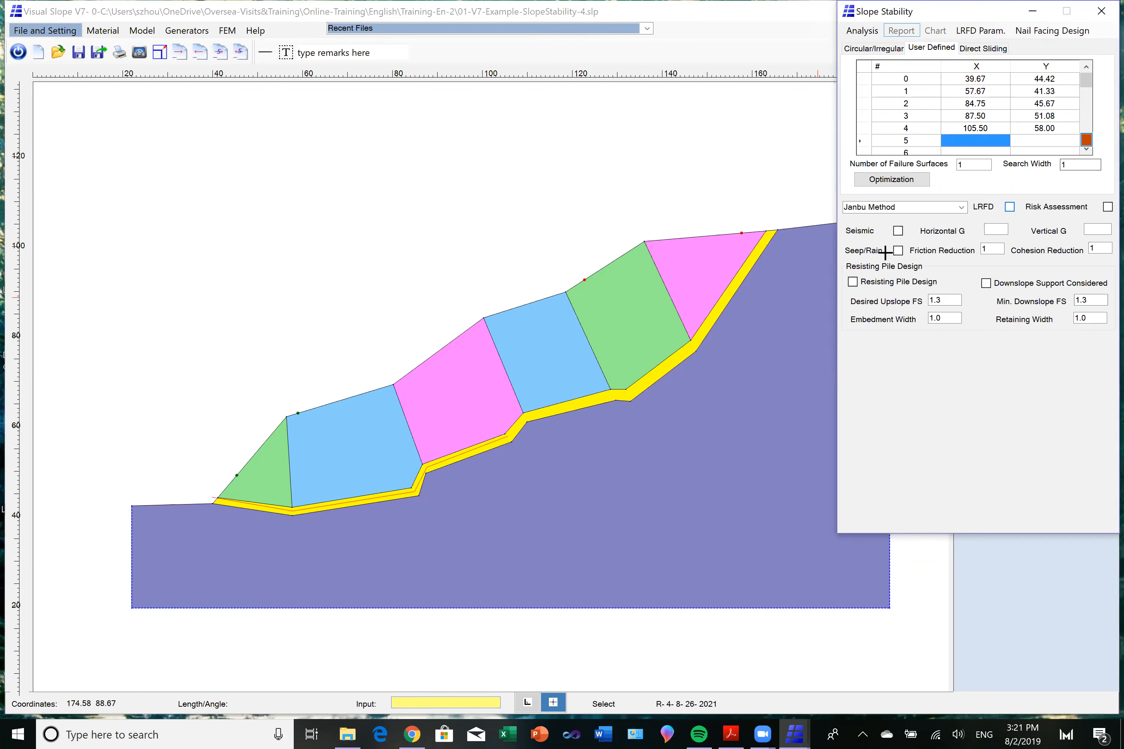
pyautogui.click(524, 417)
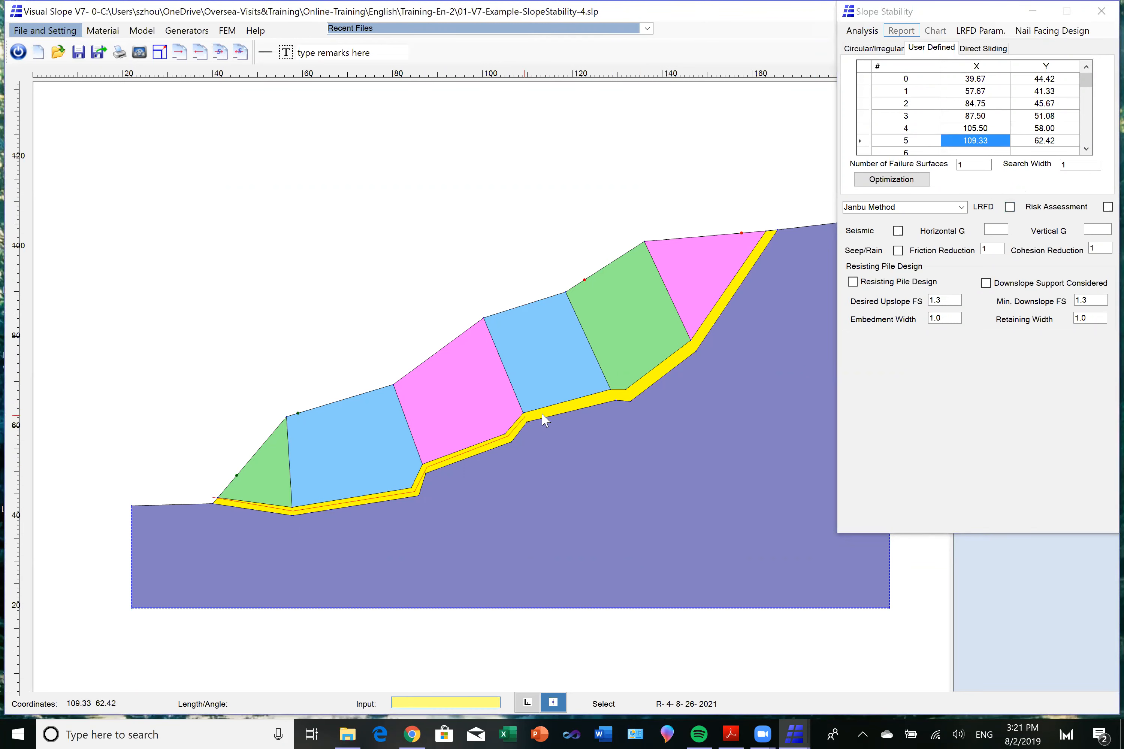
pyautogui.click(1087, 150)
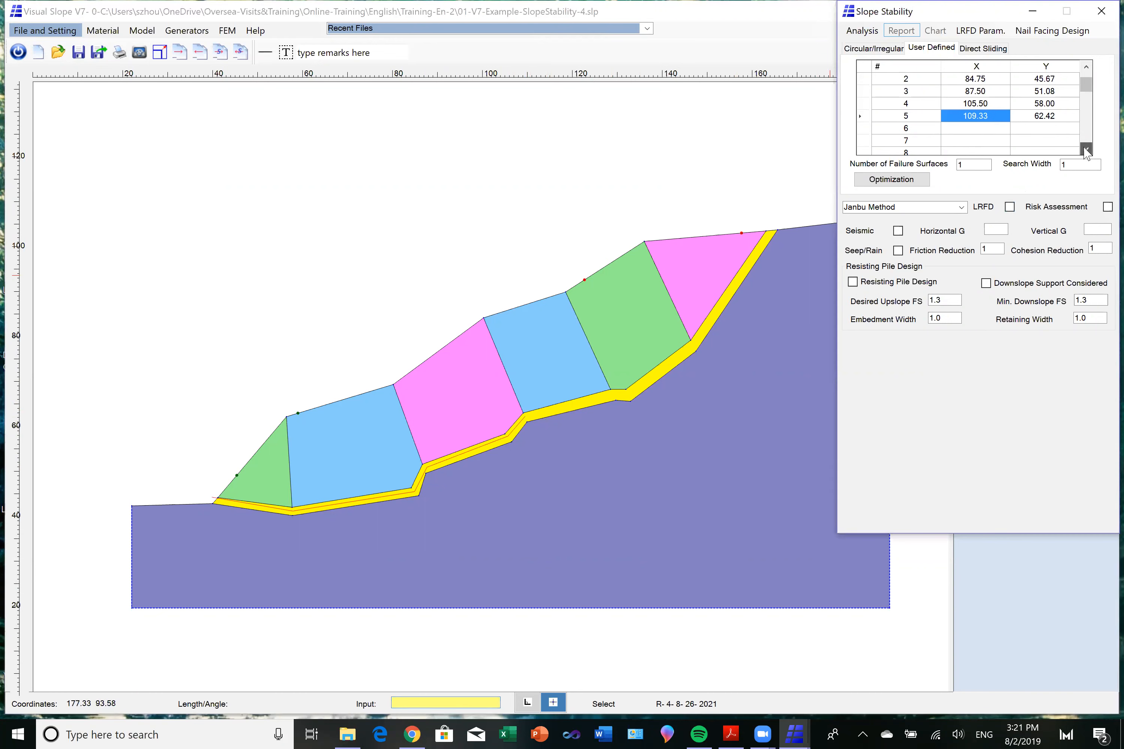
pyautogui.click(994, 129)
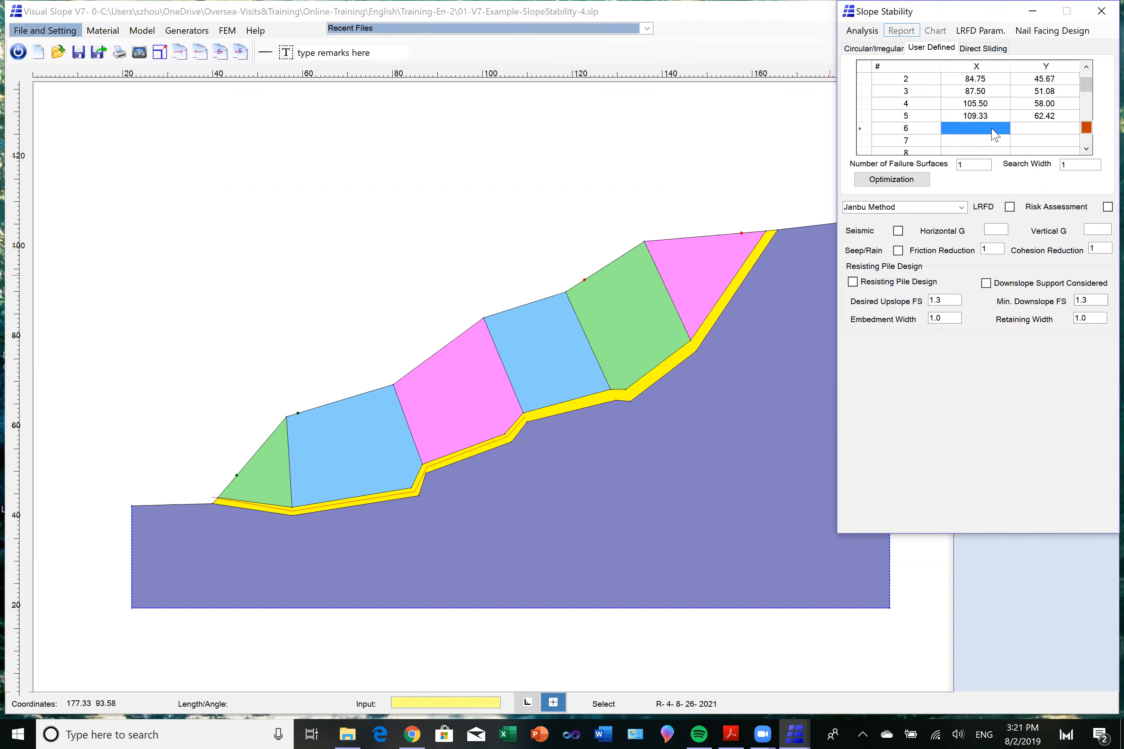
pyautogui.click(1085, 128)
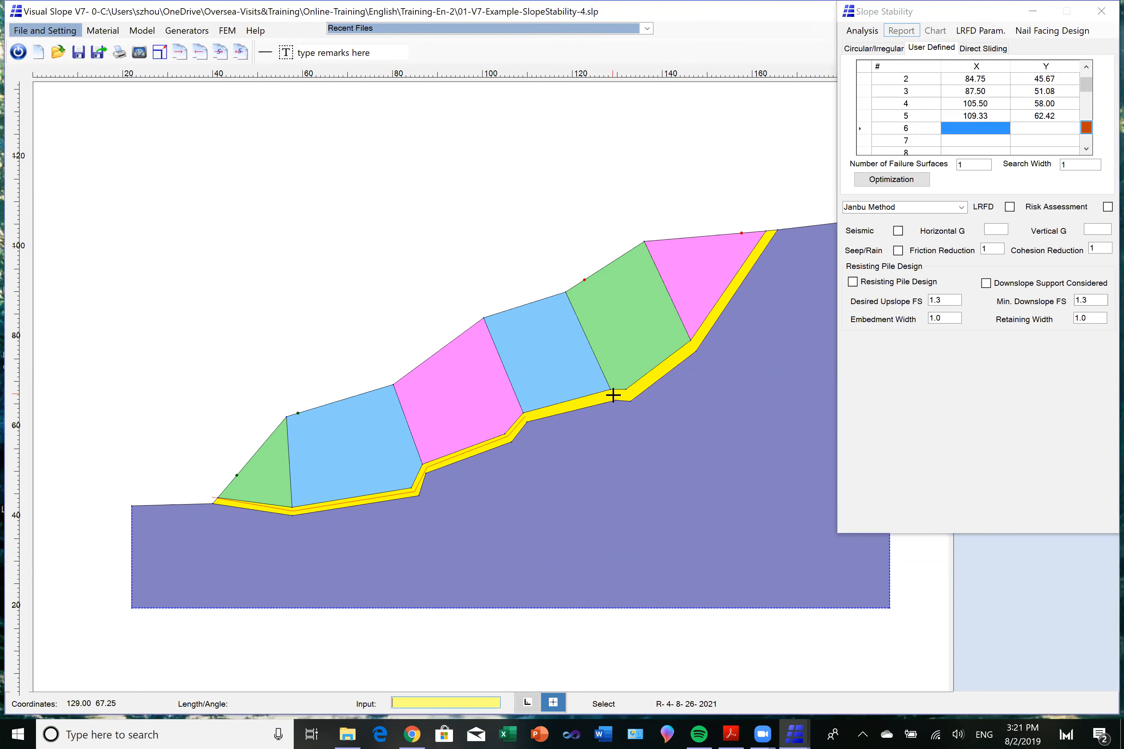
pyautogui.click(614, 396)
pyautogui.click(988, 144)
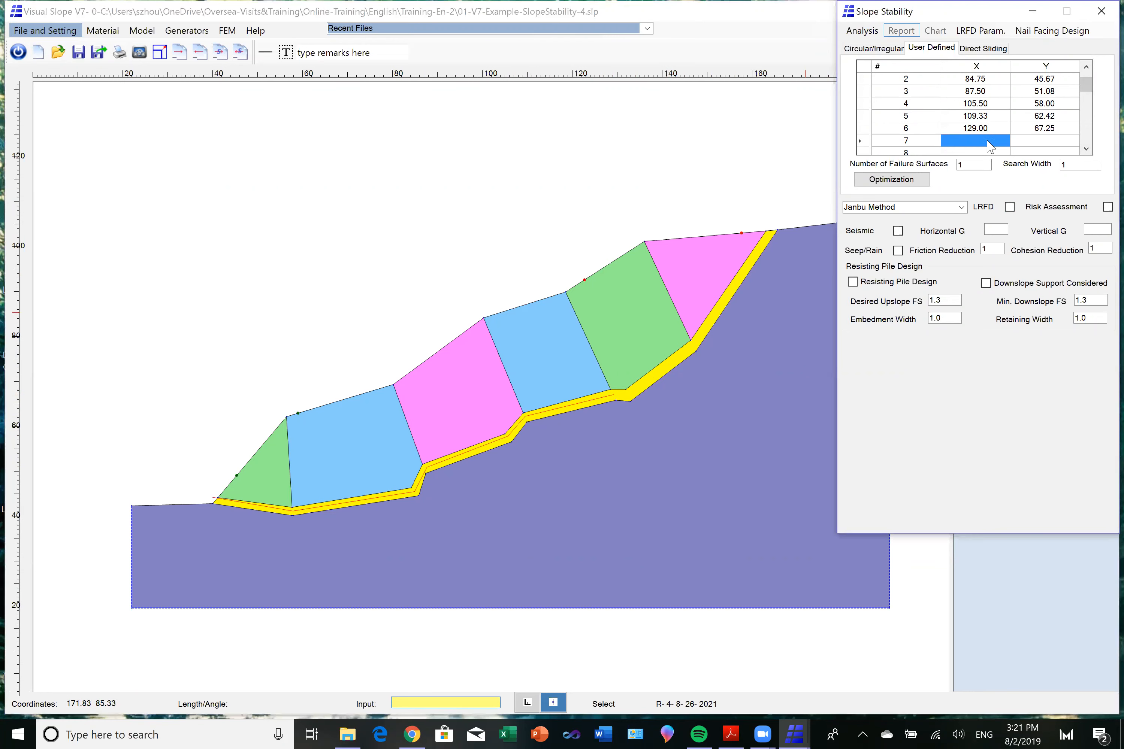
pyautogui.click(1086, 140)
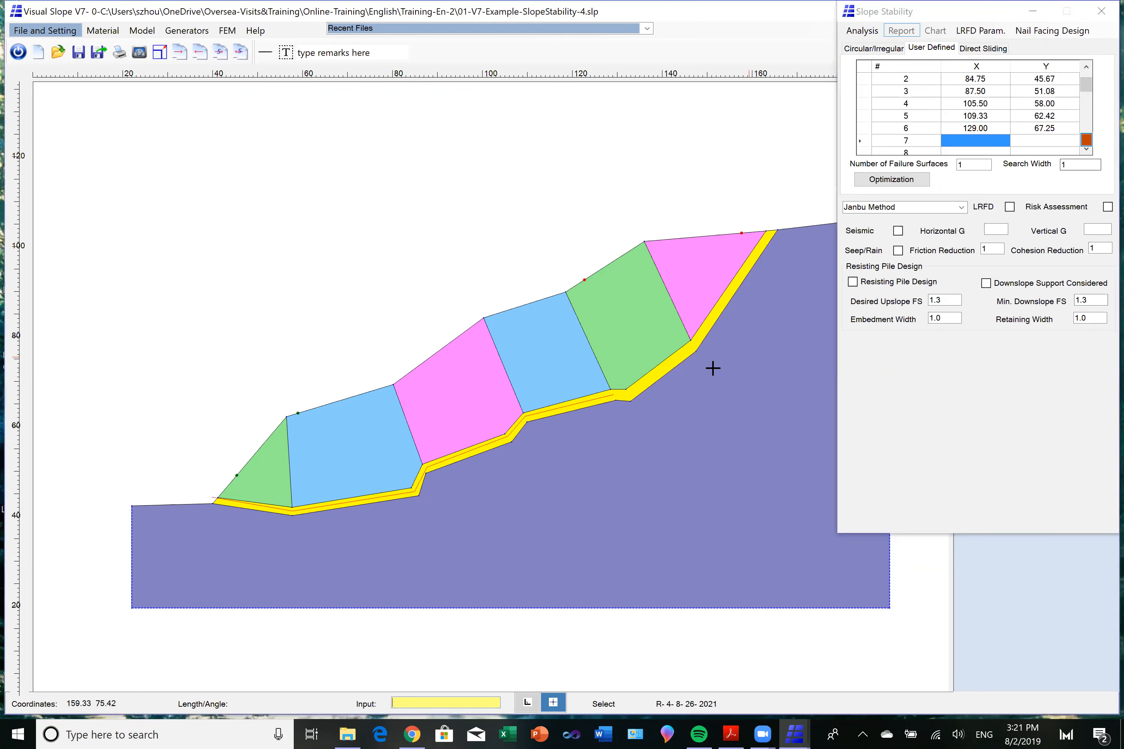
pyautogui.click(628, 395)
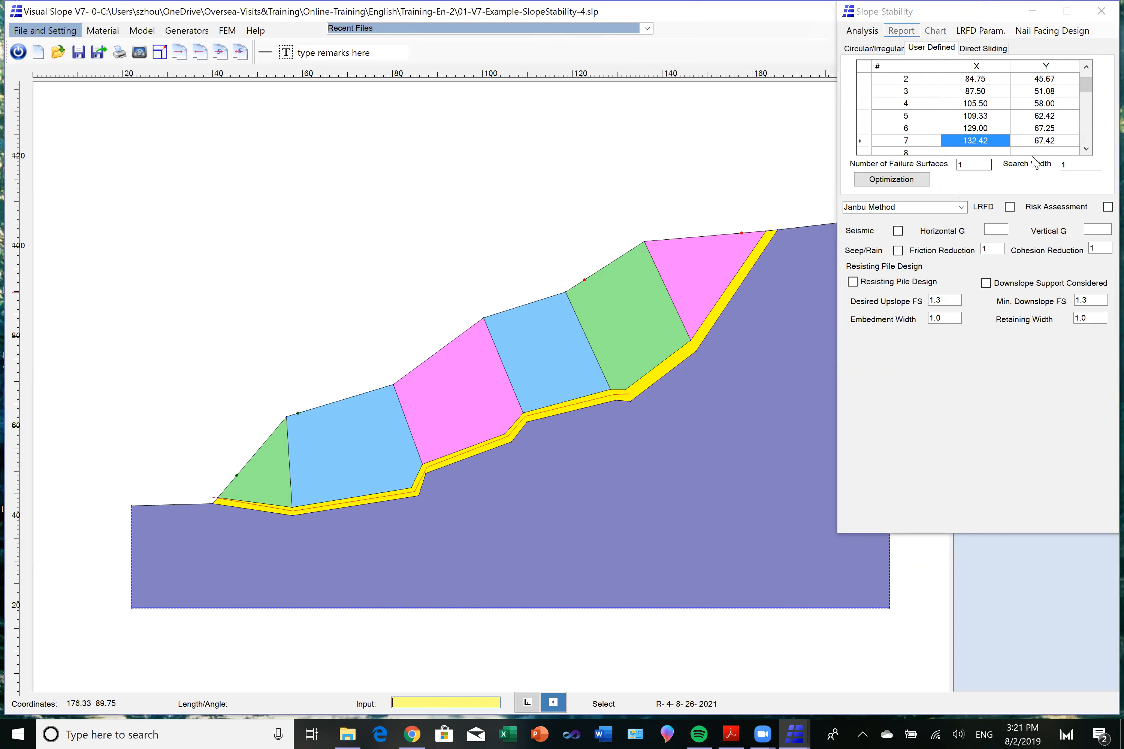
# Pick failure surface points 8 and 9 at 146.83, 78.83 and 164.33, 105.08 to end the surface just above the crest.
pyautogui.click(1085, 149)
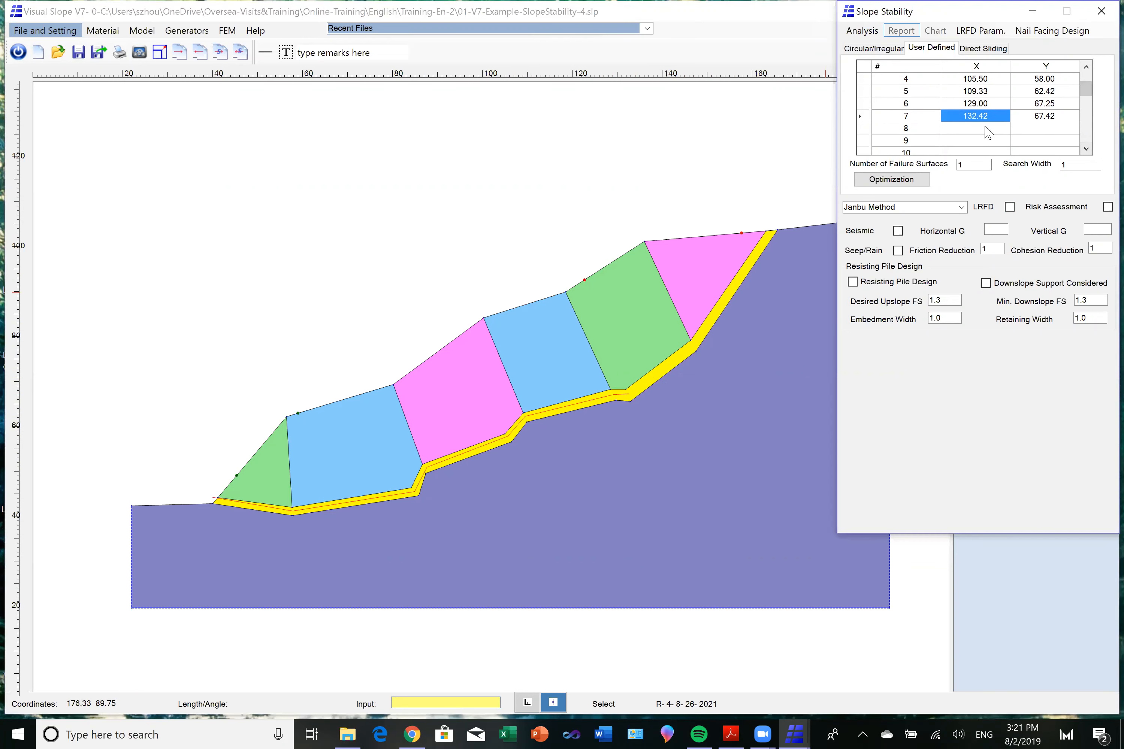
pyautogui.click(1086, 128)
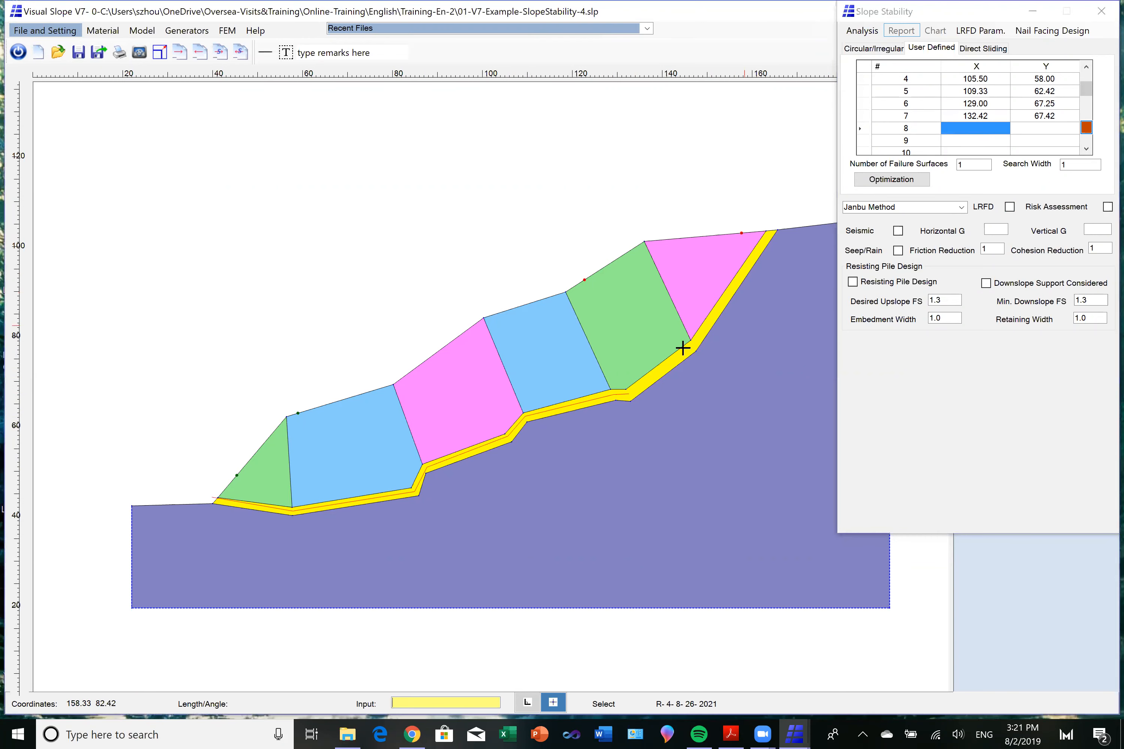
pyautogui.click(693, 343)
pyautogui.click(1086, 149)
pyautogui.click(991, 128)
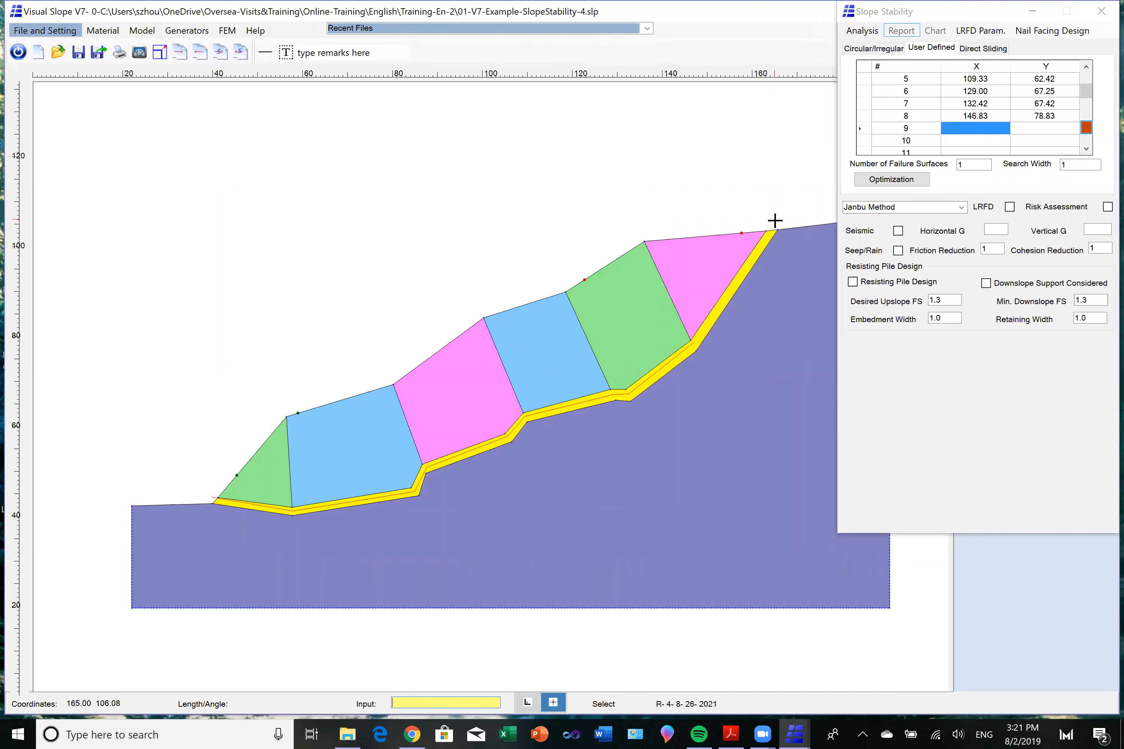
pyautogui.click(772, 225)
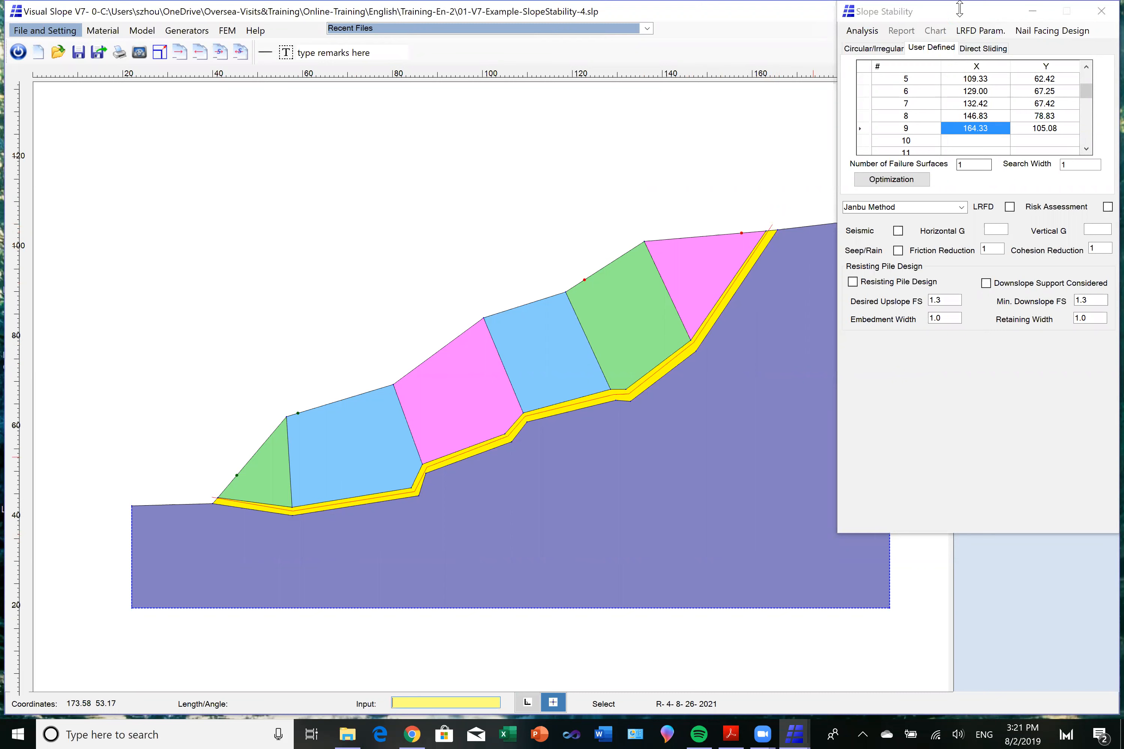
# Run the Janbu analysis on the single failure surface through the yellow layer and display its green sliding mass.
pyautogui.click(859, 33)
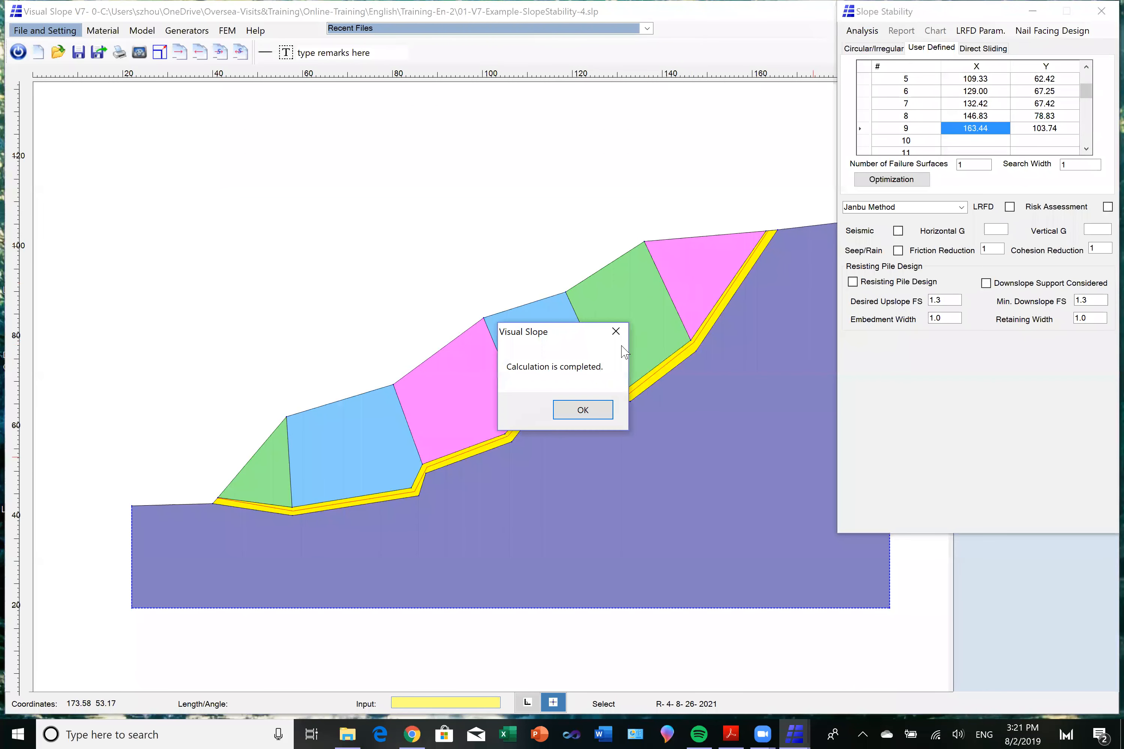
pyautogui.click(594, 414)
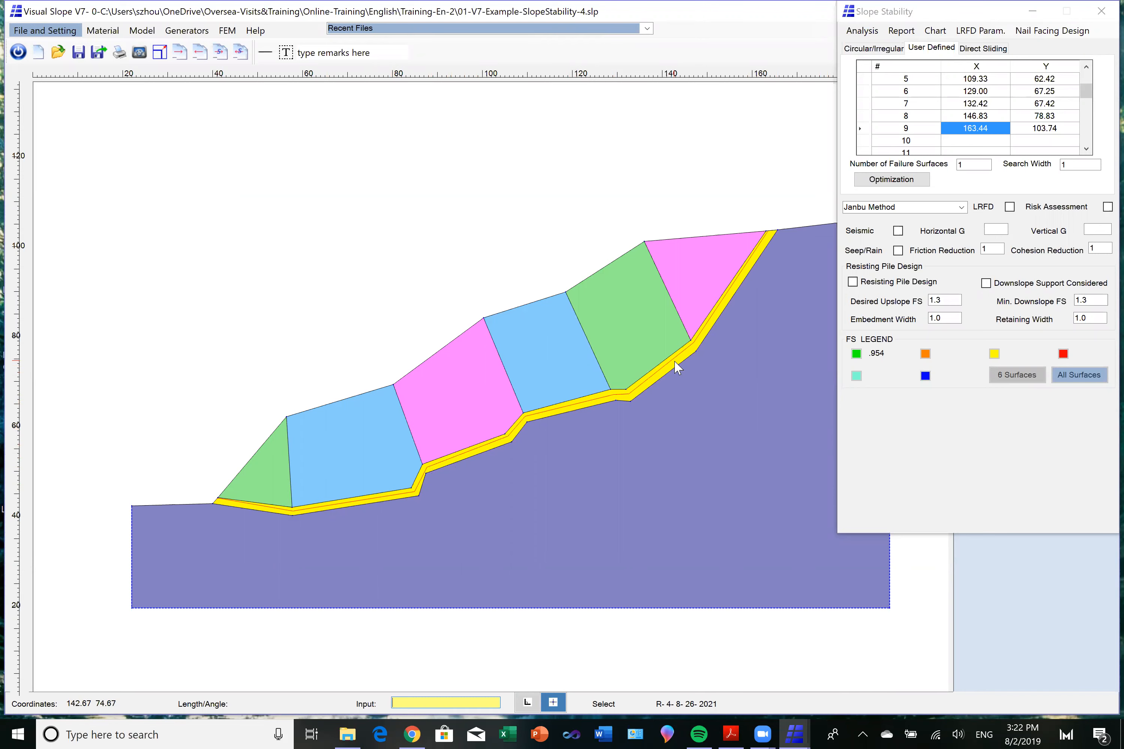
pyautogui.click(857, 355)
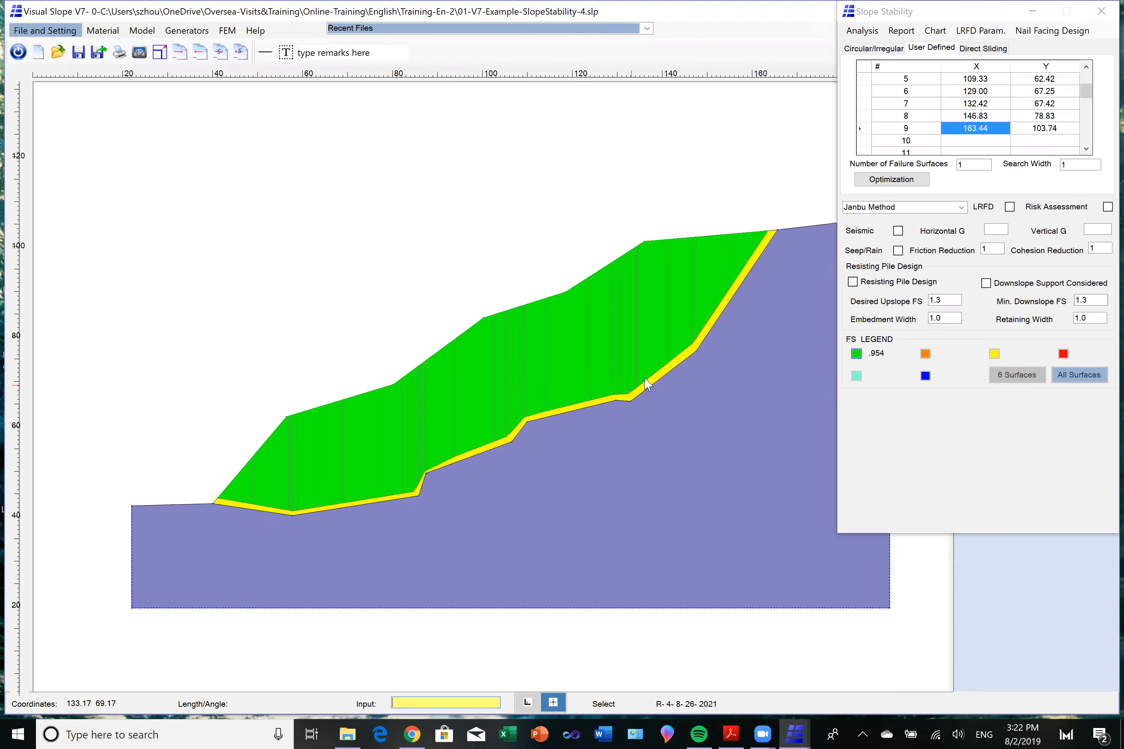
# Set the number of failure surfaces to 300 and the search width to 3, and rerun the Janbu analysis.
pyautogui.click(969, 164)
pyautogui.doubleClick(969, 164)
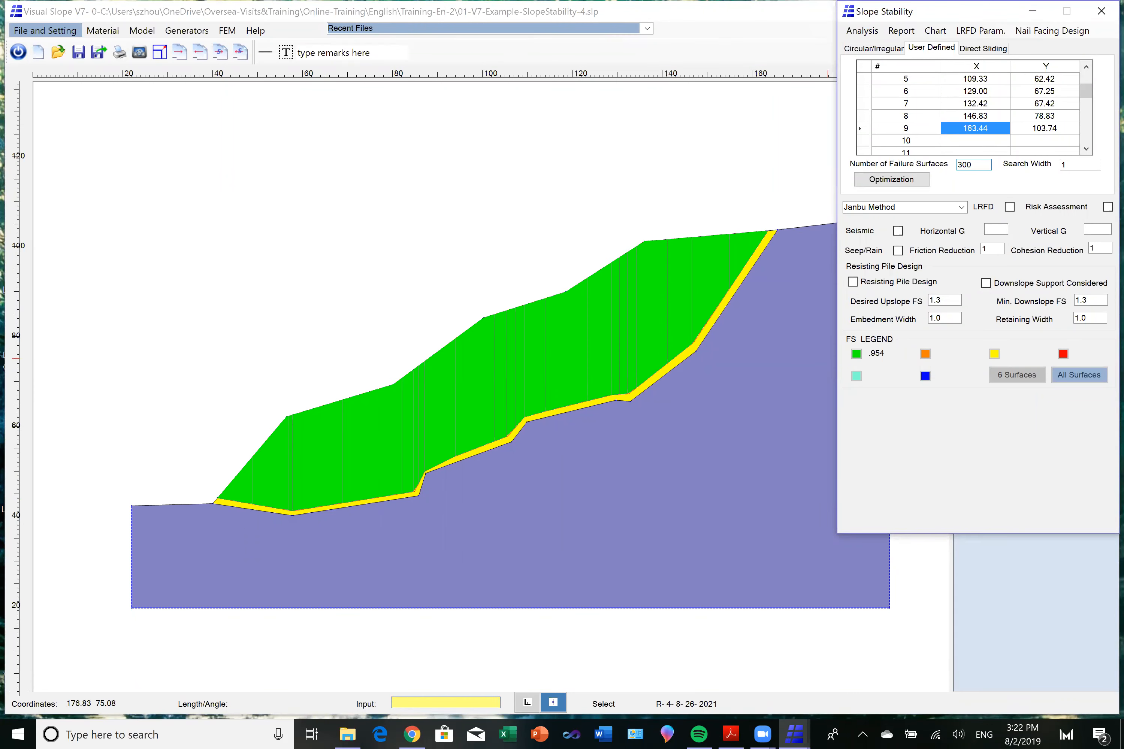
pyautogui.click(1062, 164)
pyautogui.doubleClick(1061, 165)
pyautogui.write('3')
pyautogui.click(856, 33)
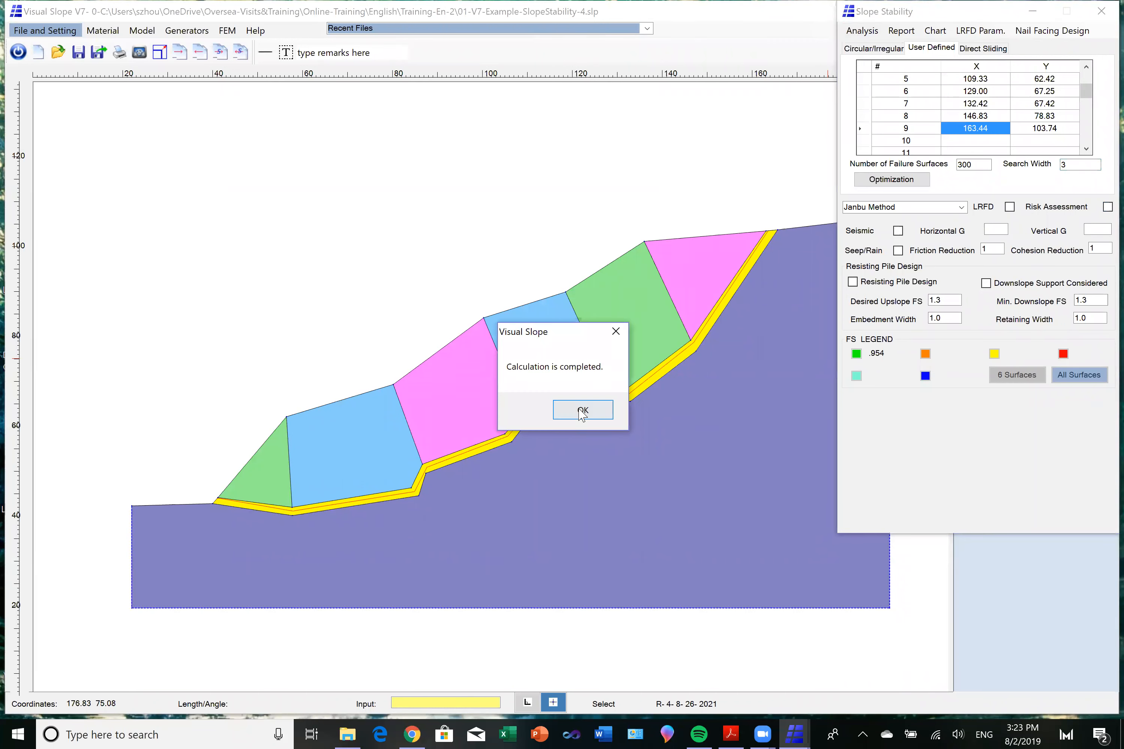
pyautogui.click(582, 411)
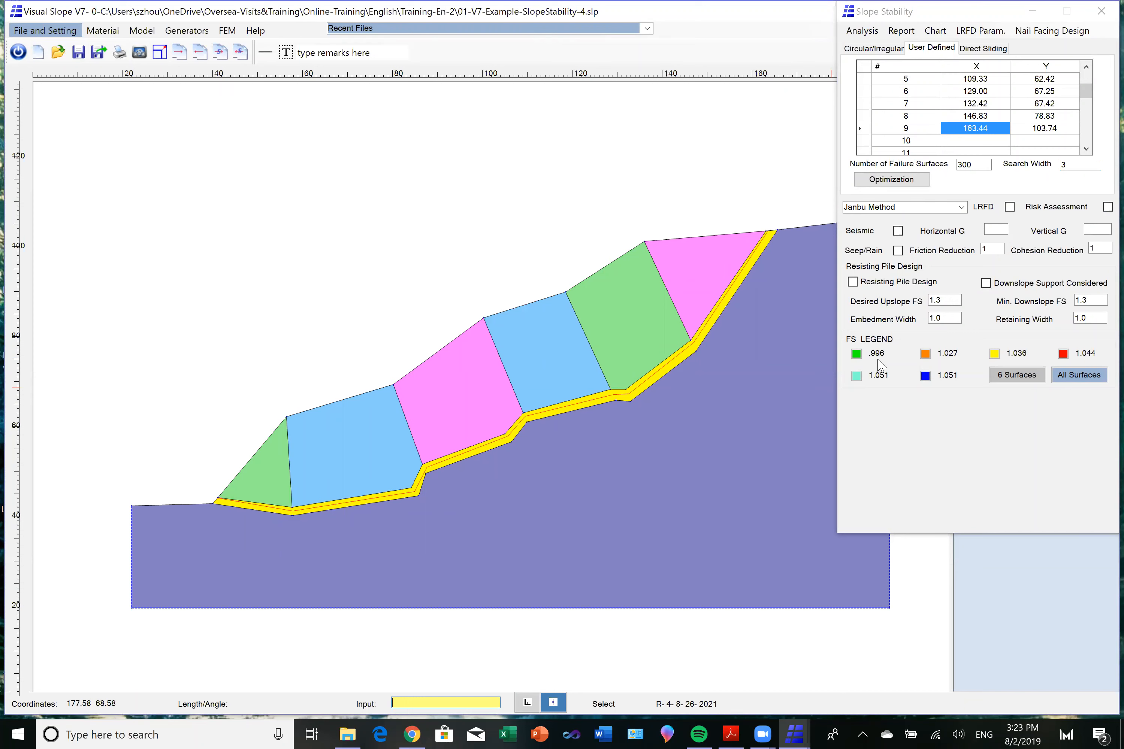
# Display the sliding masses of the three most critical failure surfaces one after another: green, orange and yellow.
pyautogui.click(856, 355)
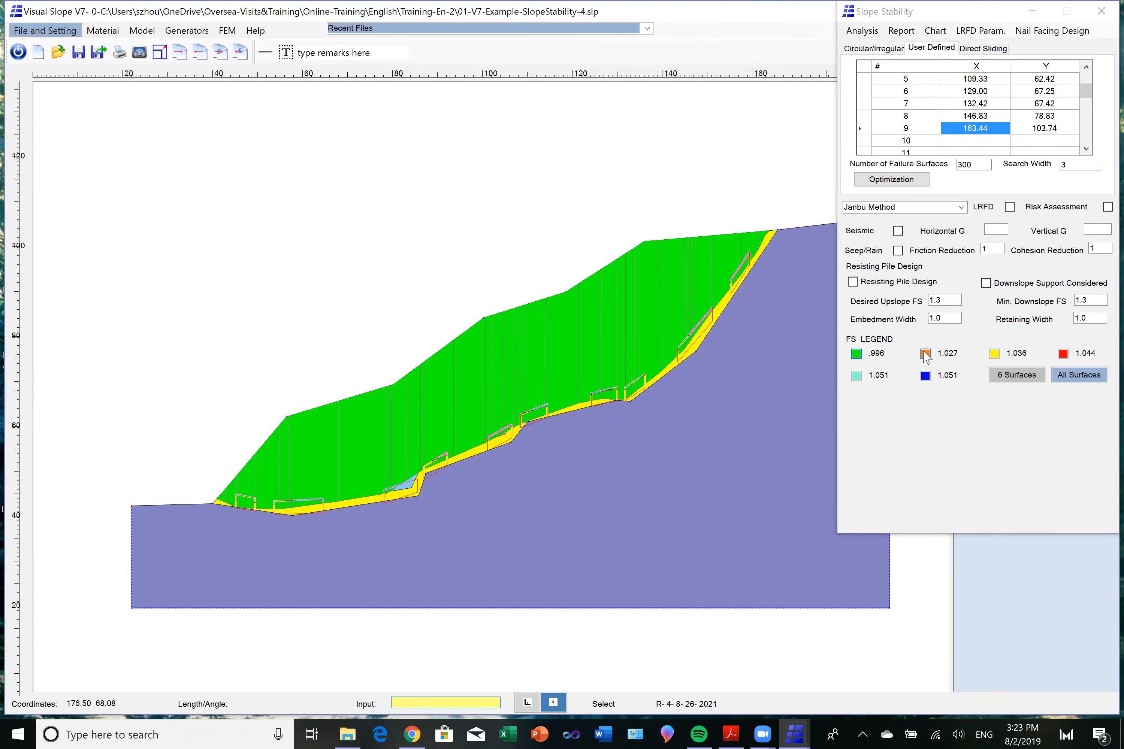
pyautogui.click(926, 353)
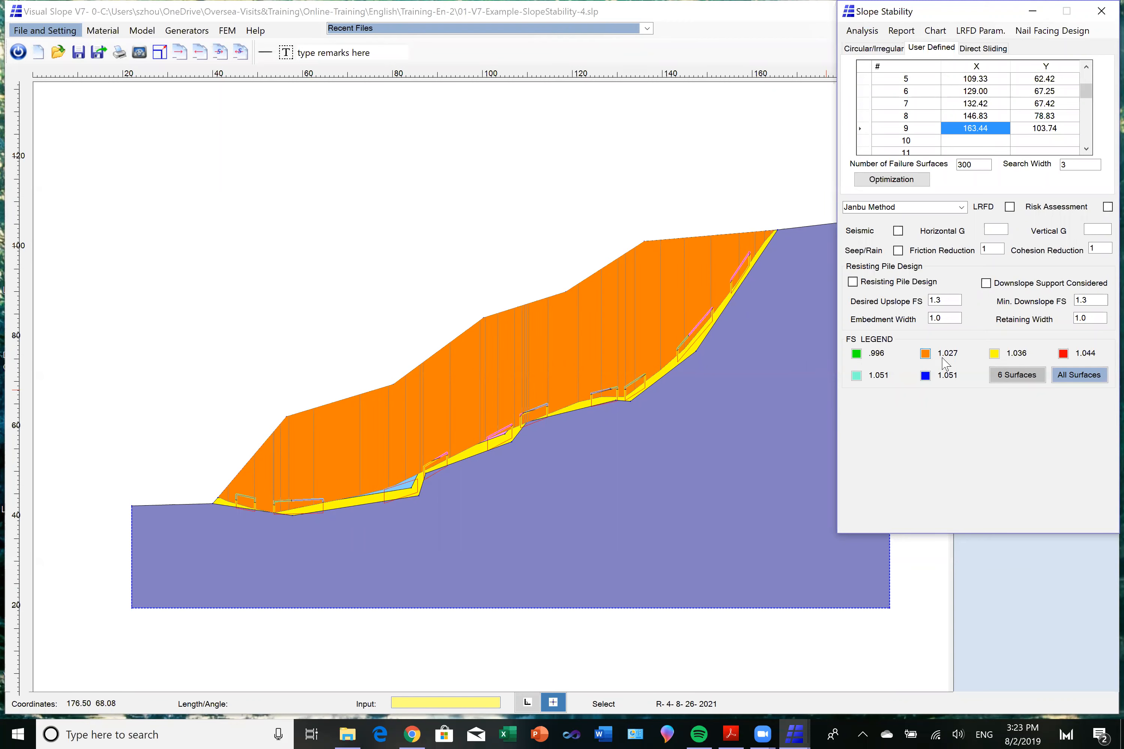
pyautogui.click(994, 354)
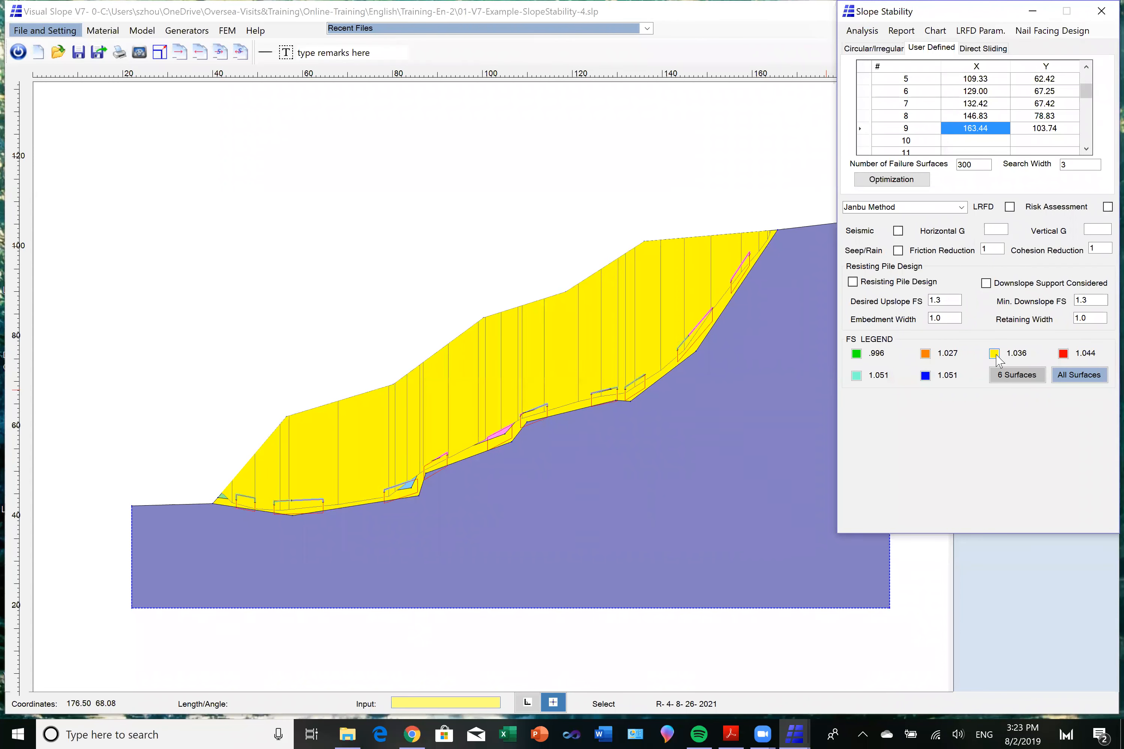
# Plot all searched failure surfaces with factors of safety between .996 and 10.
pyautogui.click(1073, 379)
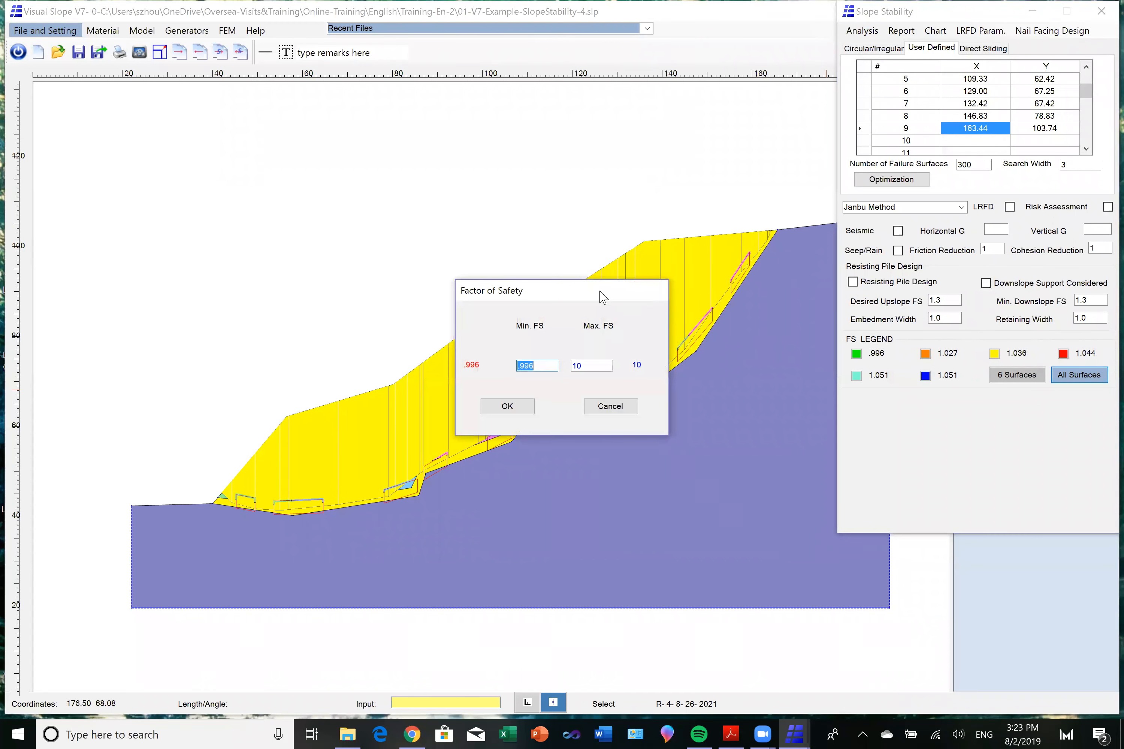
pyautogui.moveTo(595, 292); pyautogui.dragTo(464, 127)
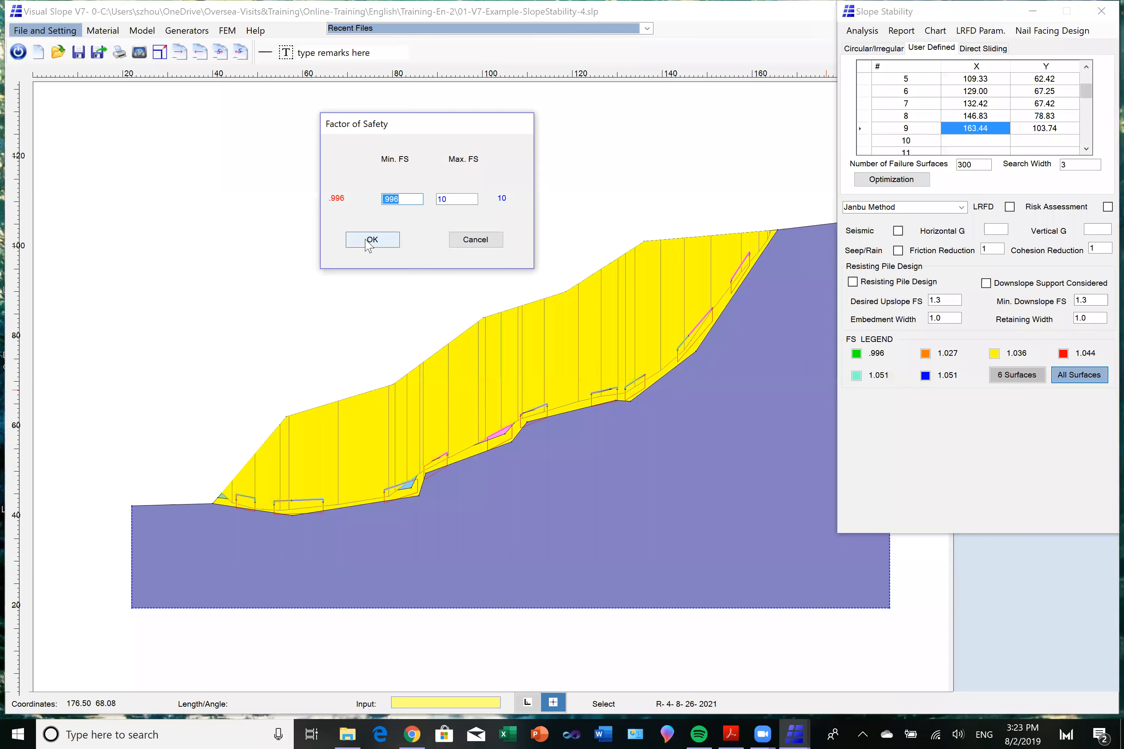
pyautogui.click(366, 241)
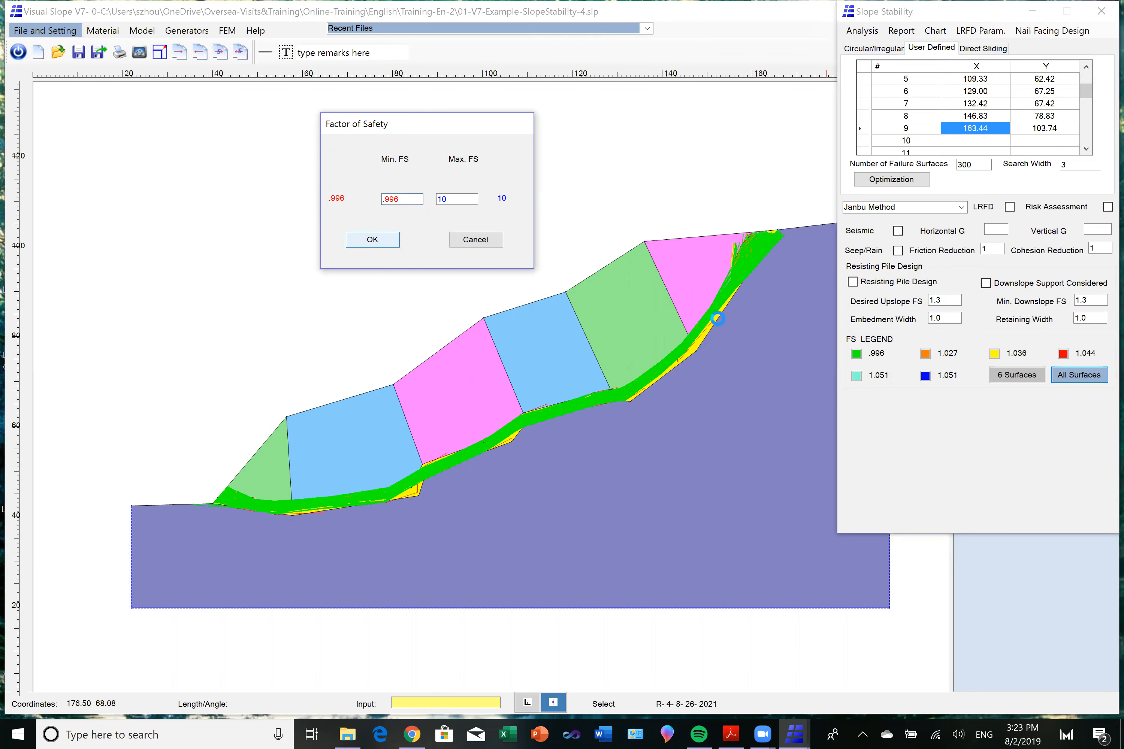
pyautogui.press('Return')
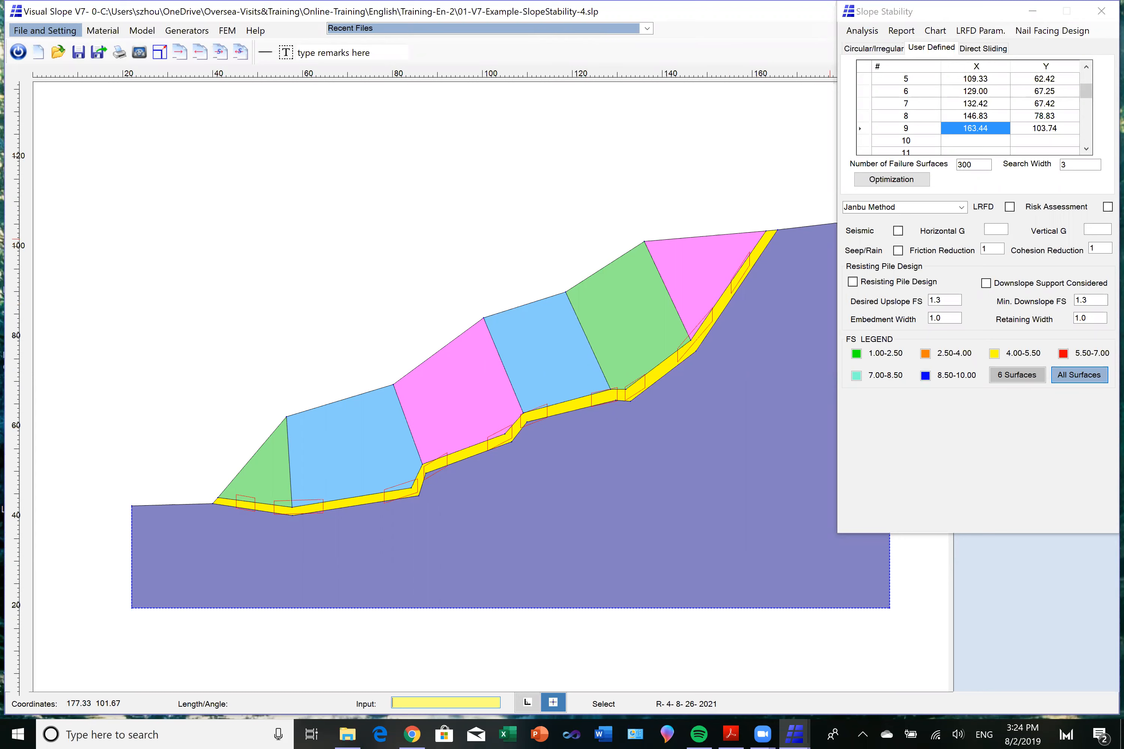
# Close the slope stability analysis and open the recent file 01-V7-Example-SlopeStability-4-1.slp.
pyautogui.click(1102, 11)
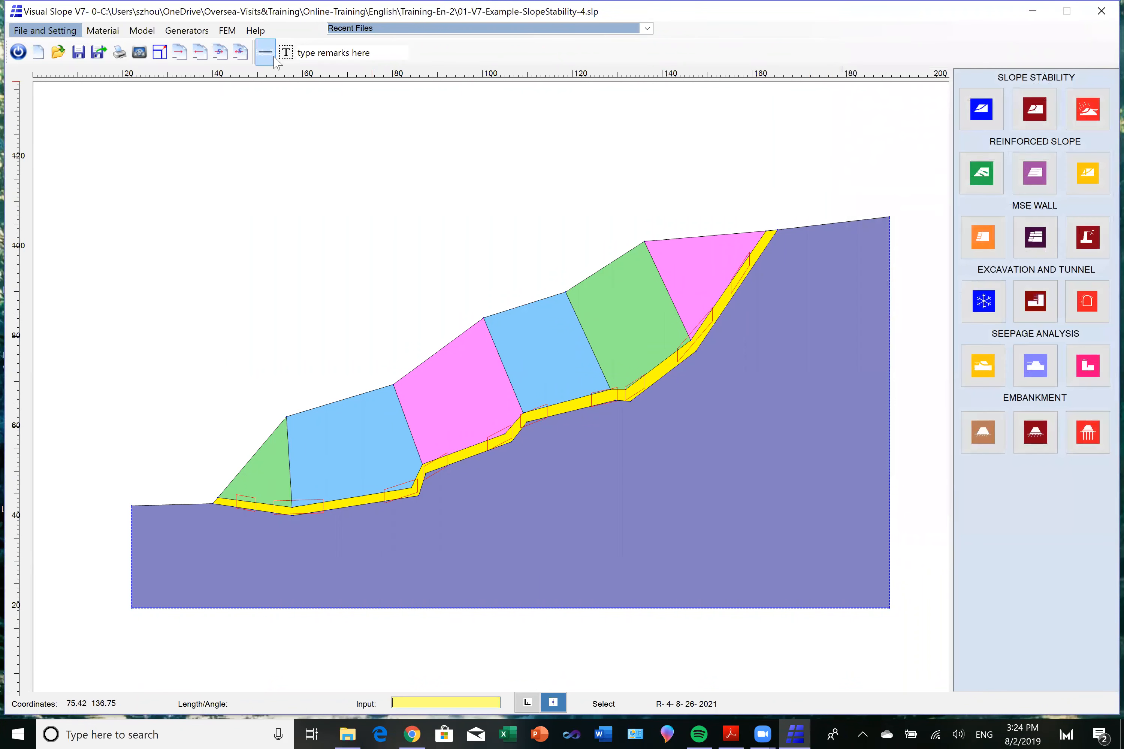
pyautogui.click(647, 28)
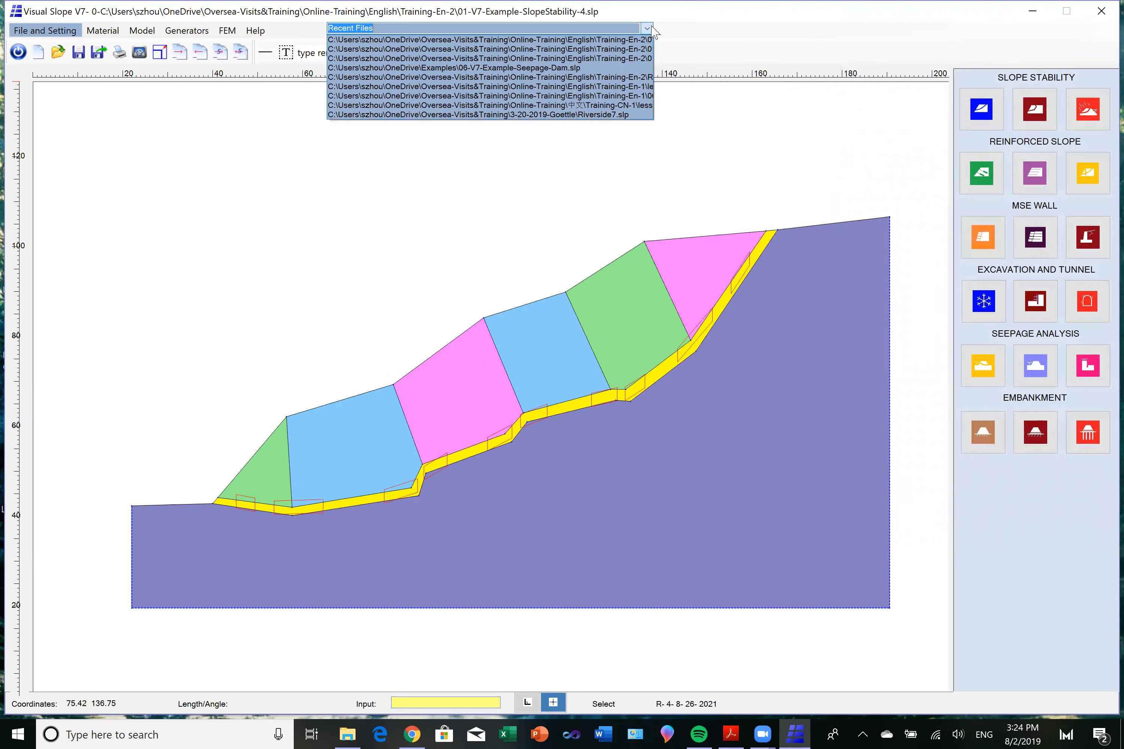
pyautogui.click(633, 49)
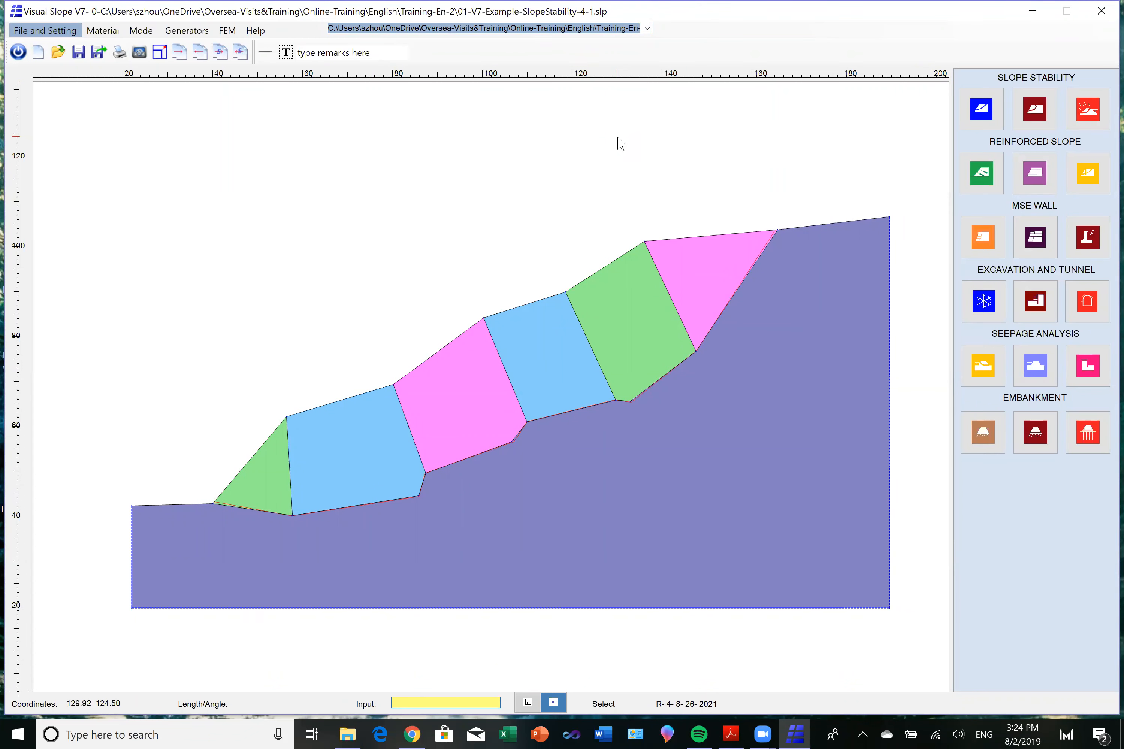
# Run the Janbu slope stability analysis on the single user-defined surface stored in the model.
pyautogui.click(978, 116)
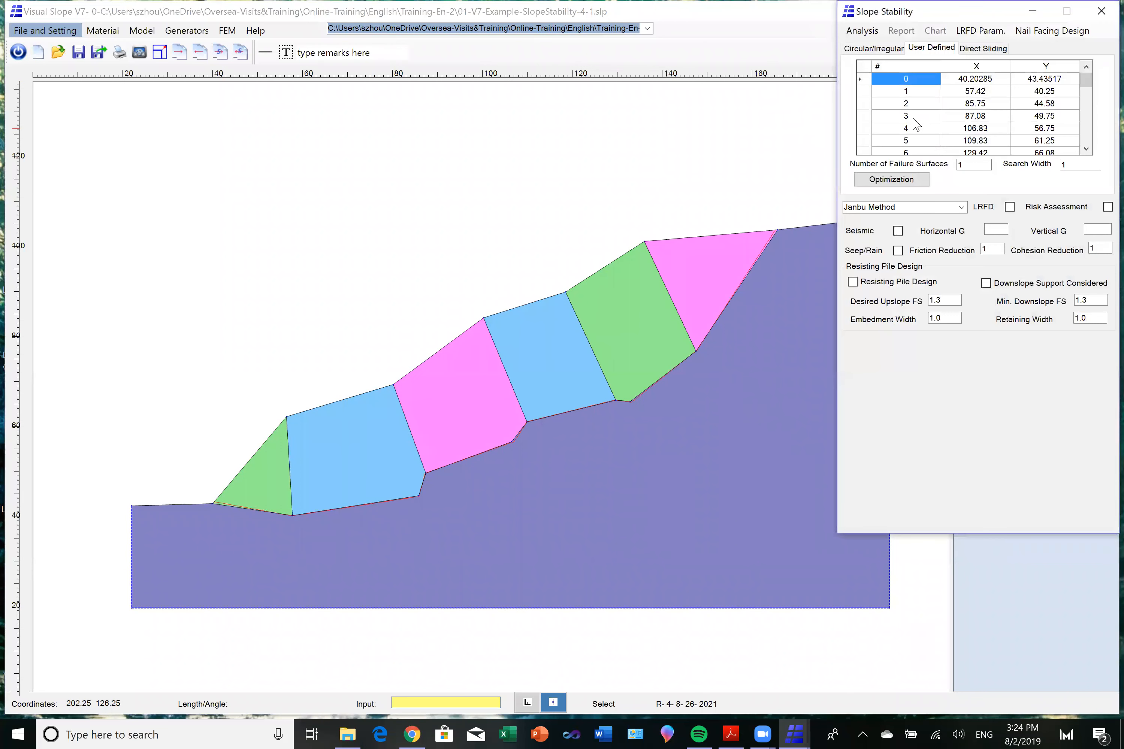
pyautogui.click(862, 32)
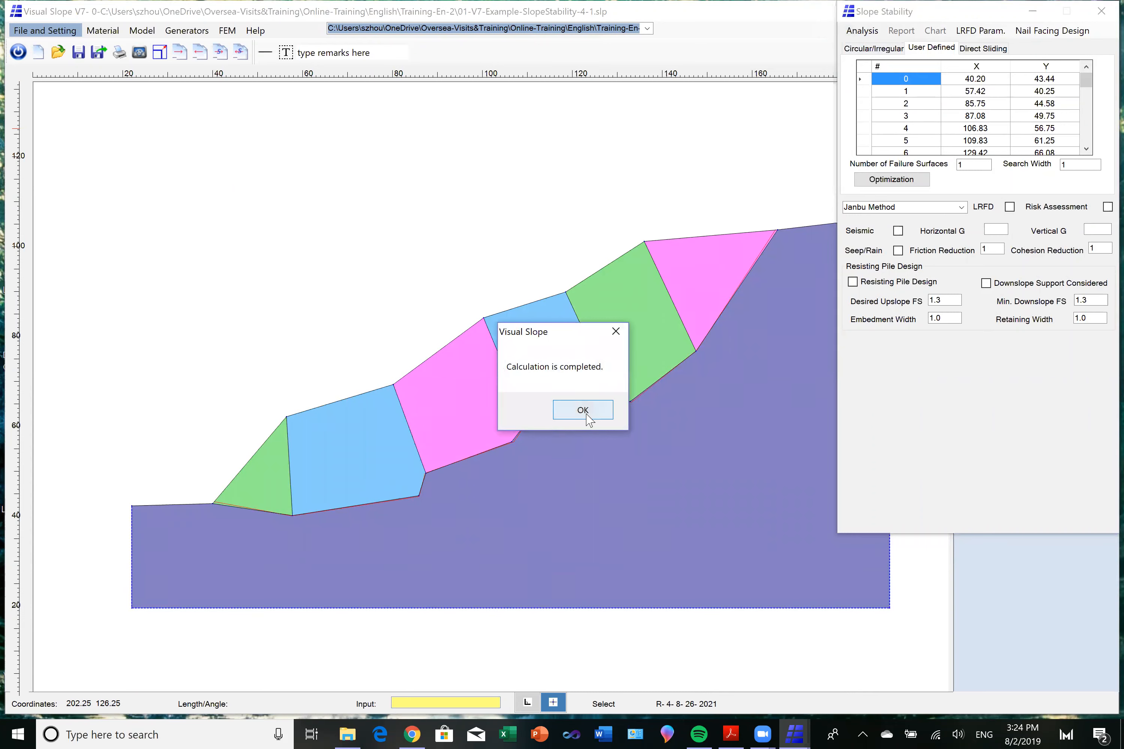
pyautogui.click(585, 415)
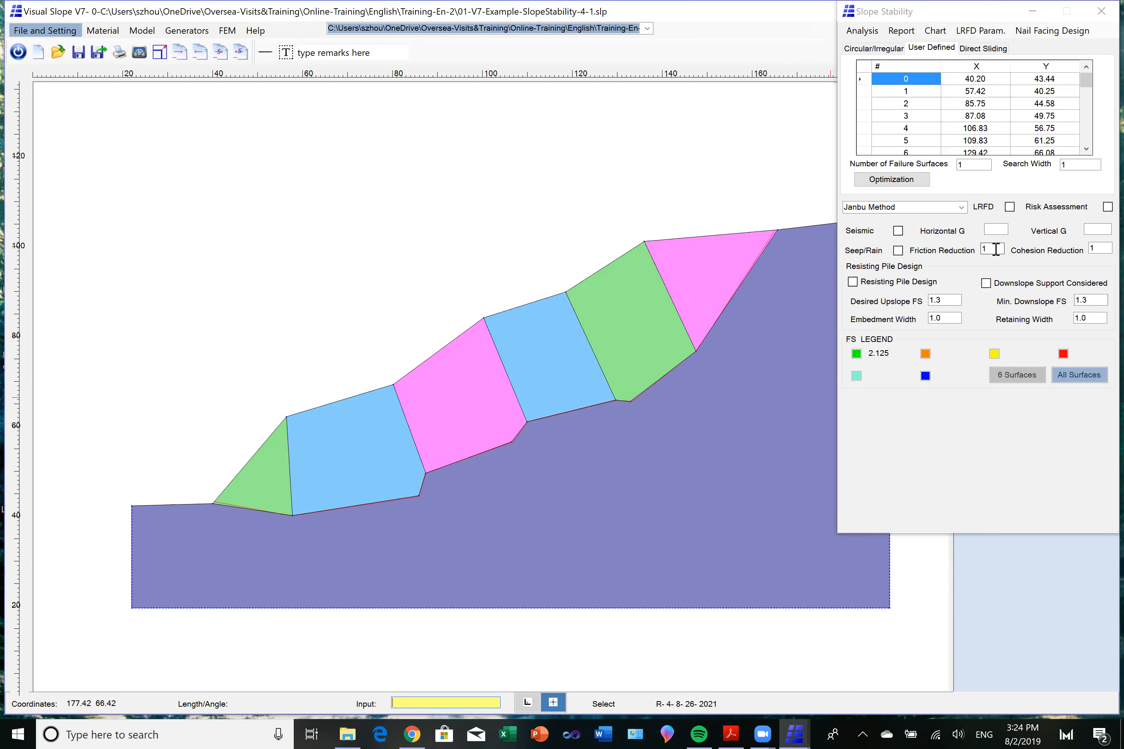
# Set the friction reduction to 0.7 and the cohesion reduction to 0.6.
pyautogui.moveTo(996, 250); pyautogui.dragTo(980, 251)
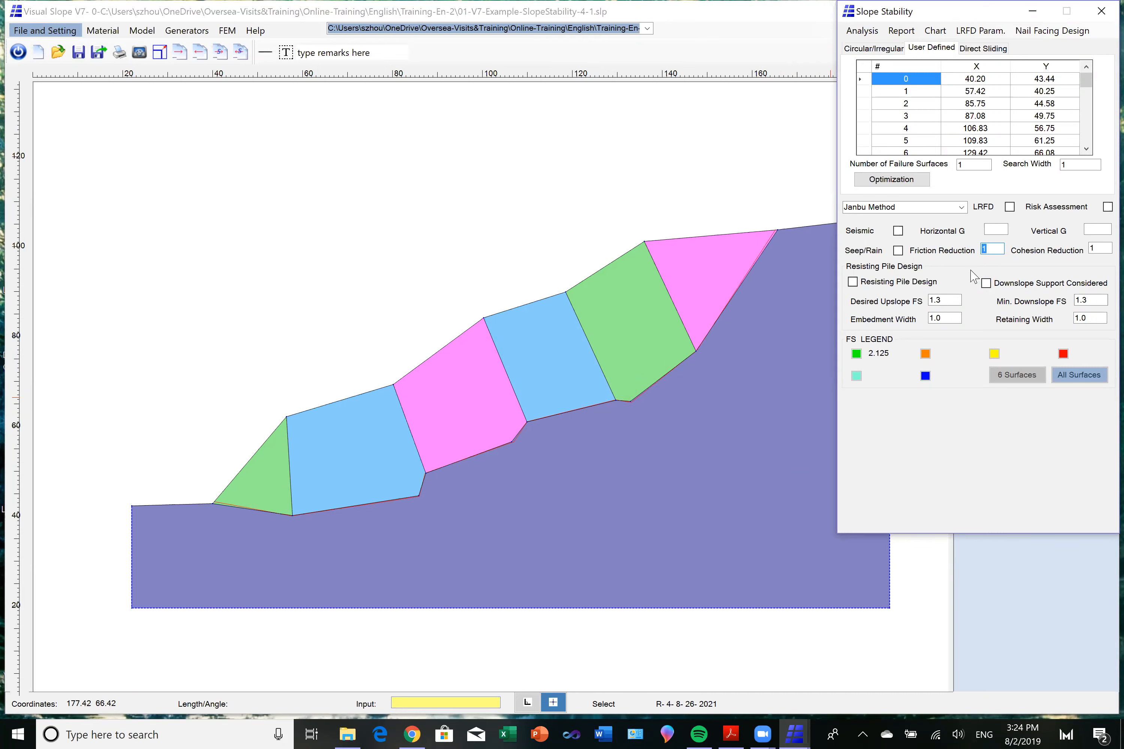
pyautogui.write('0')
pyautogui.click(1089, 250)
pyautogui.doubleClick(1089, 250)
pyautogui.write('0')
# Rerun the Janbu analysis with the reduced friction and cohesion and display the green sliding mass.
pyautogui.click(859, 32)
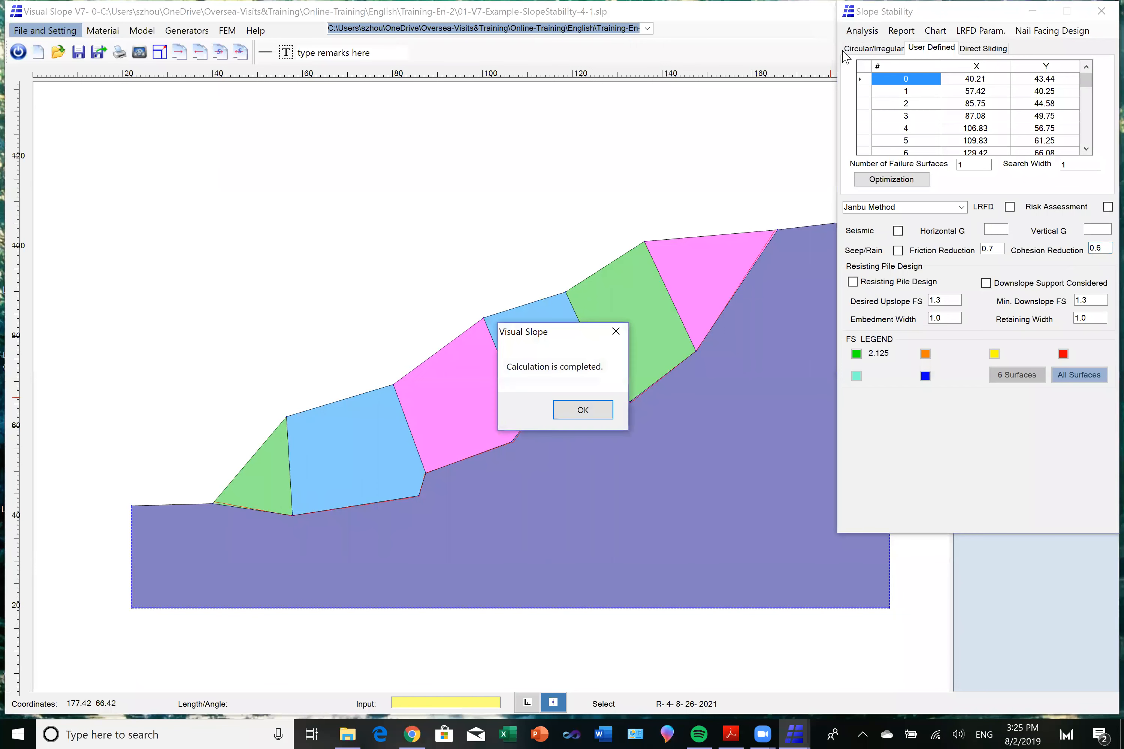
pyautogui.click(567, 411)
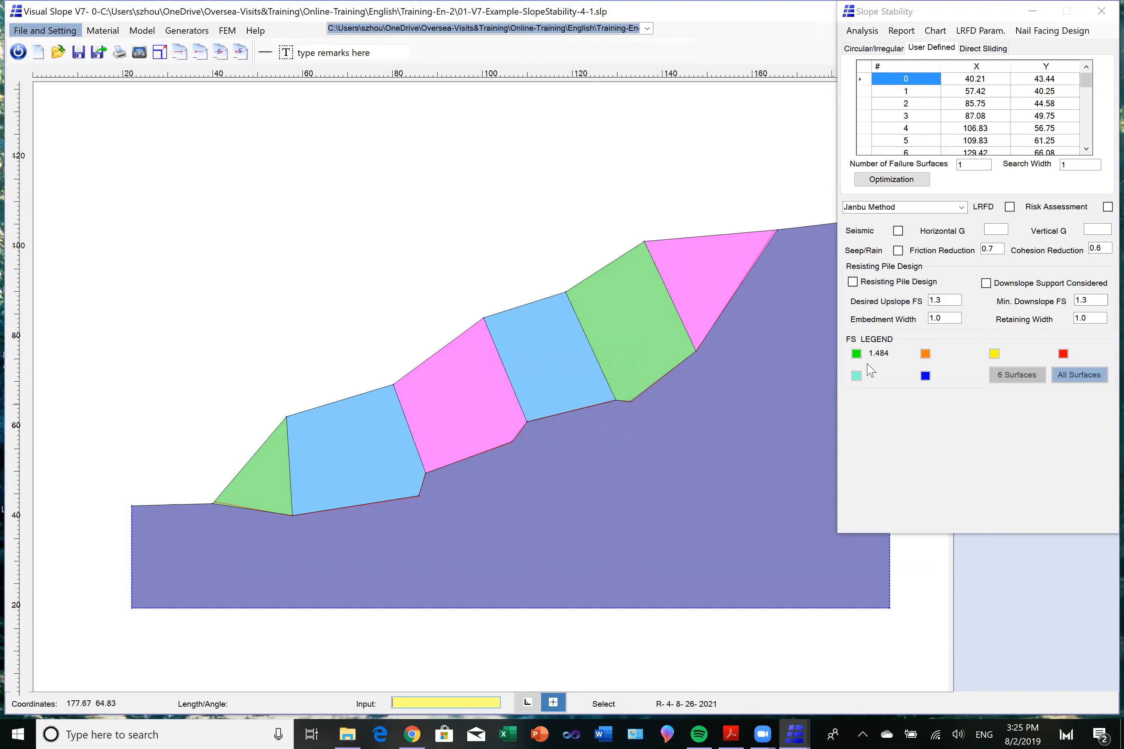
pyautogui.click(856, 354)
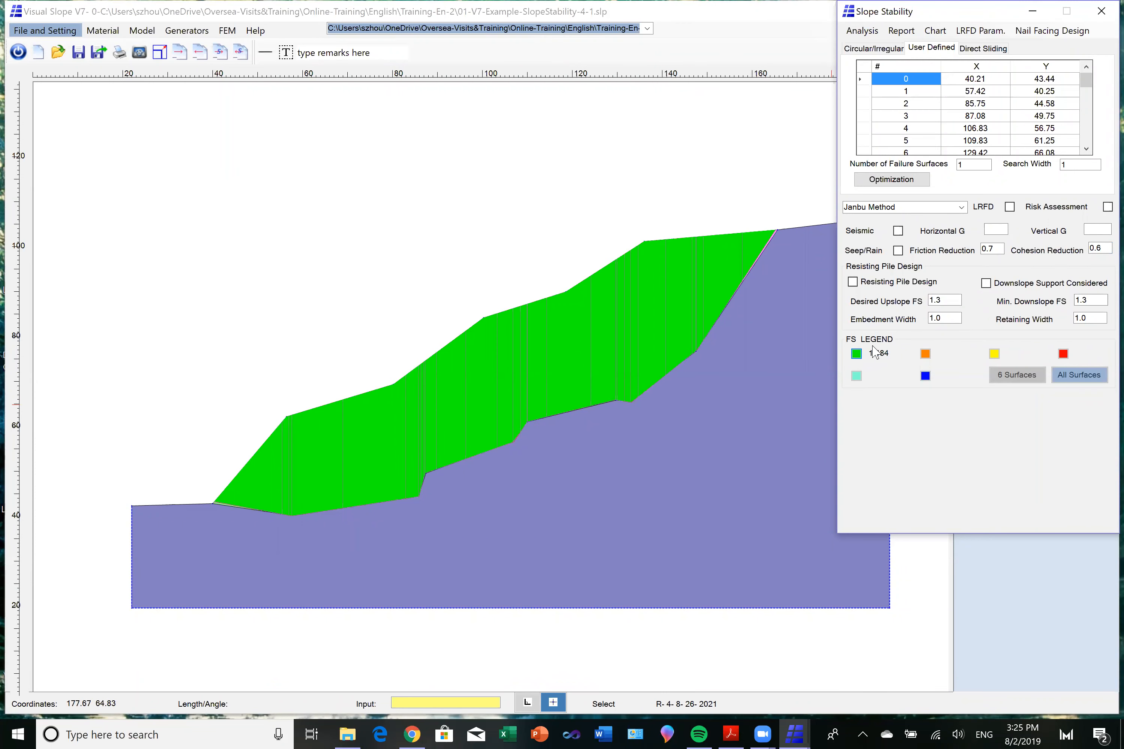
# Set the cohesion reduction to 0.5, rerun the analysis and display the green sliding mass.
pyautogui.moveTo(1095, 248); pyautogui.dragTo(1104, 248)
pyautogui.write('5')
pyautogui.click(862, 32)
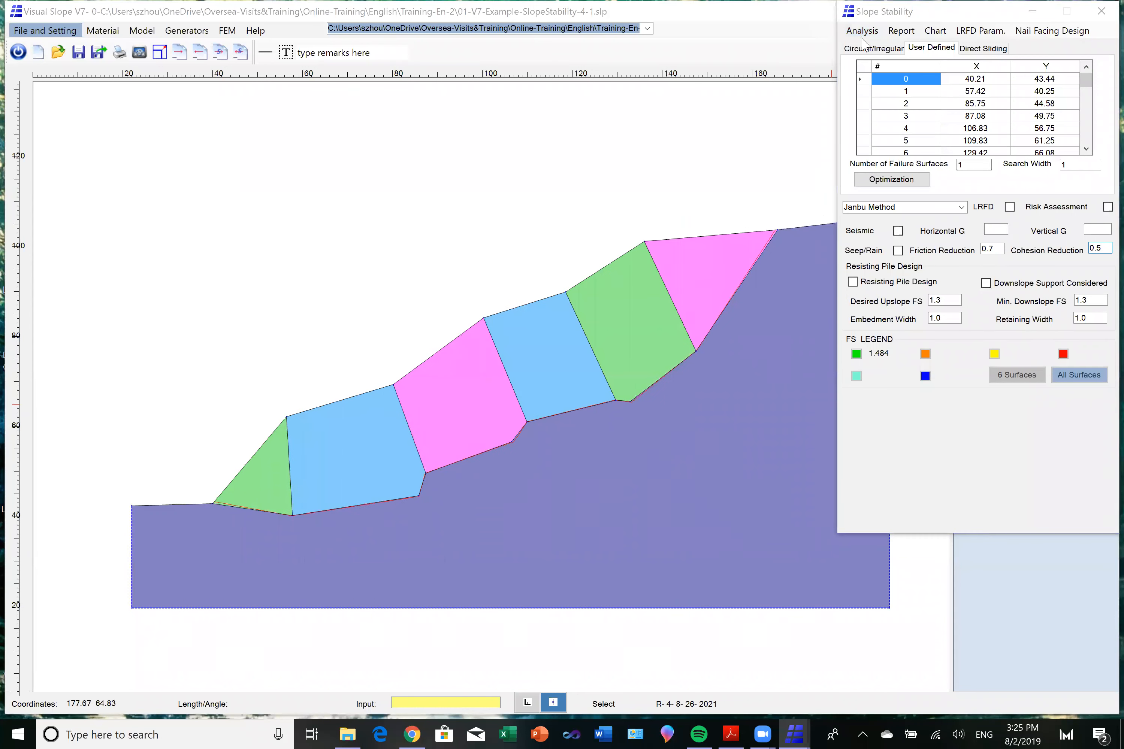
pyautogui.click(575, 412)
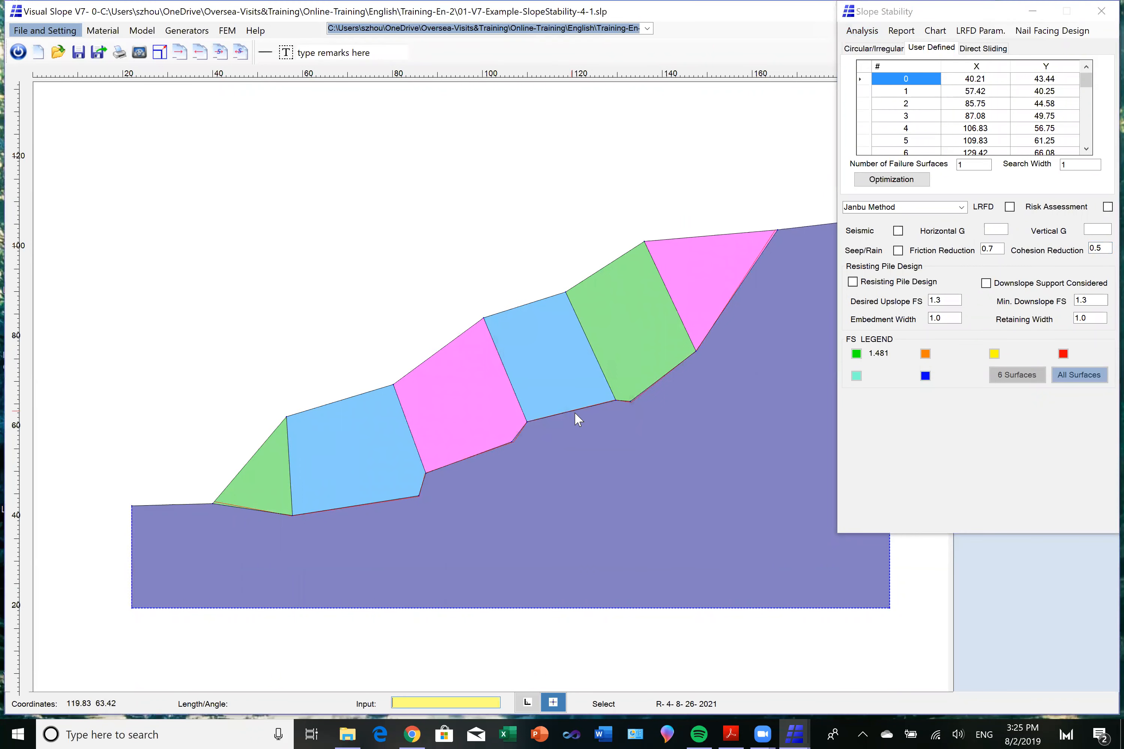
pyautogui.click(857, 357)
pyautogui.click(857, 355)
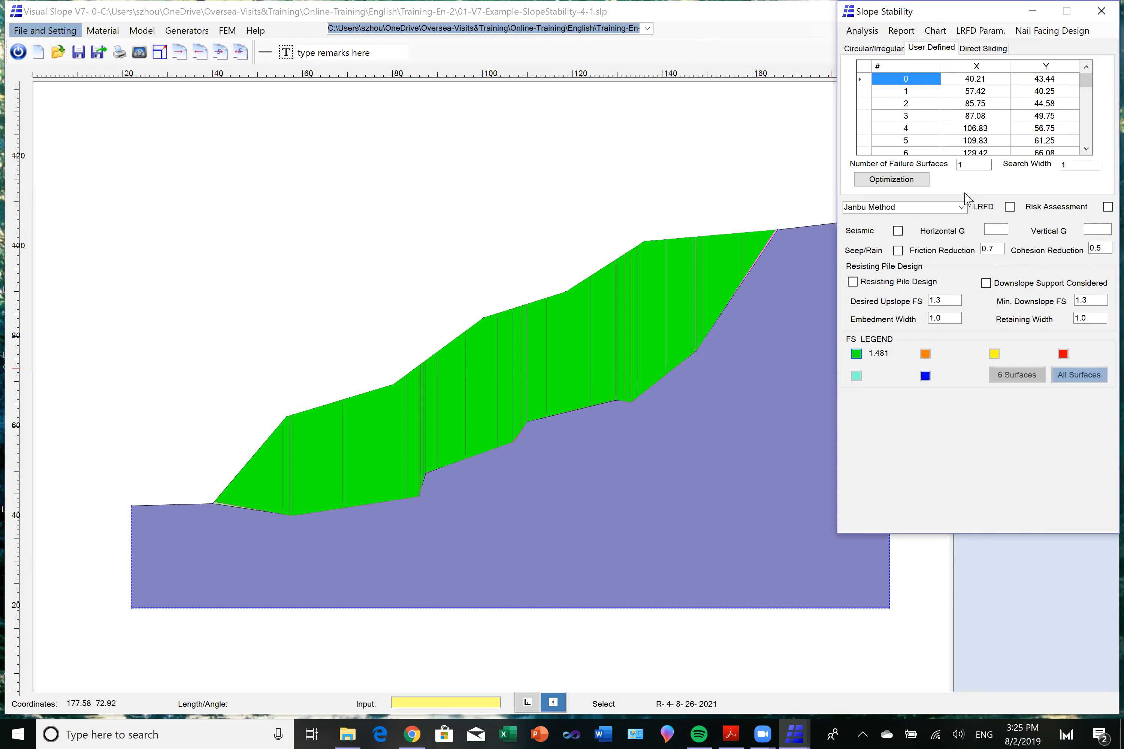
# Set the number of failure surfaces to 300 and the search width to 3, and run the optimization search.
pyautogui.doubleClick(960, 164)
pyautogui.write('300')
pyautogui.doubleClick(1070, 165)
pyautogui.write('3')
pyautogui.click(891, 180)
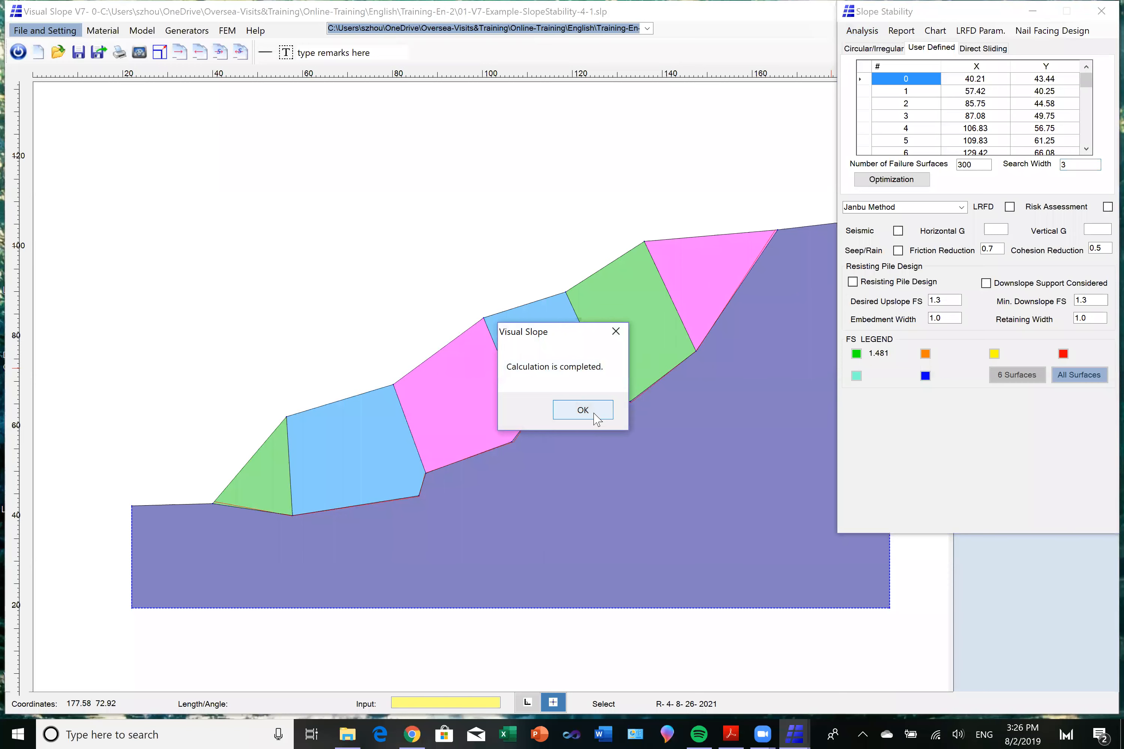
pyautogui.click(593, 411)
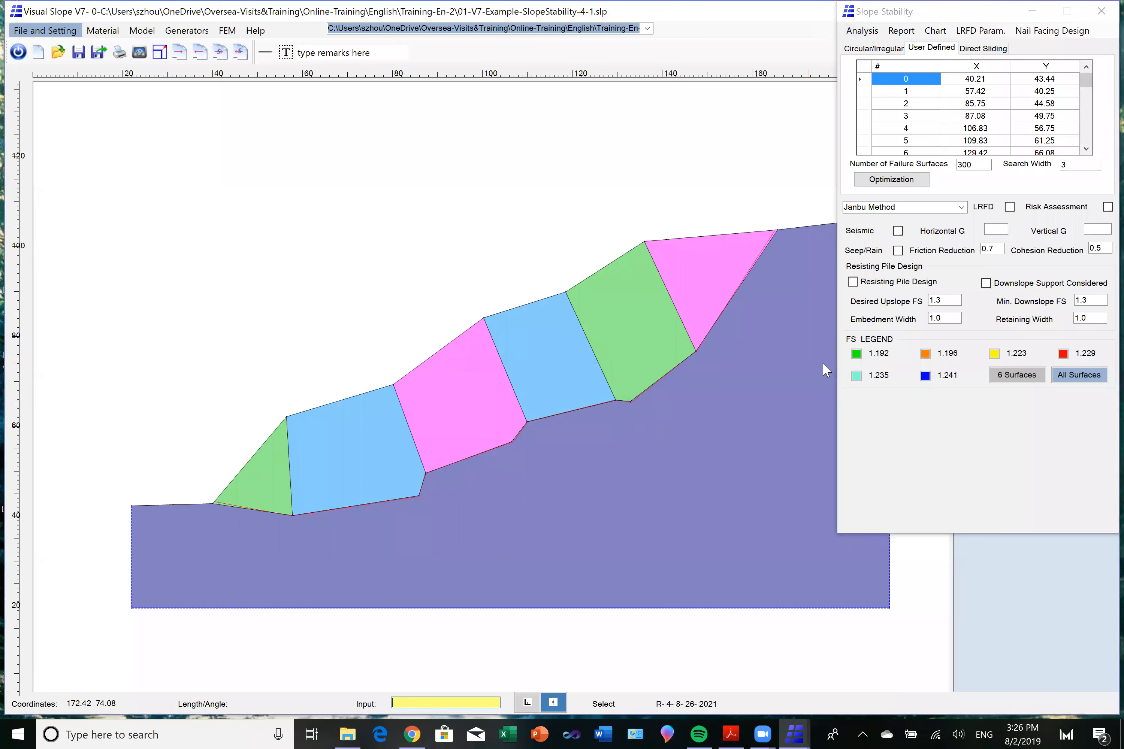
# Display the green and orange sliding masses of the two most critical surfaces from the optimization search.
pyautogui.click(856, 355)
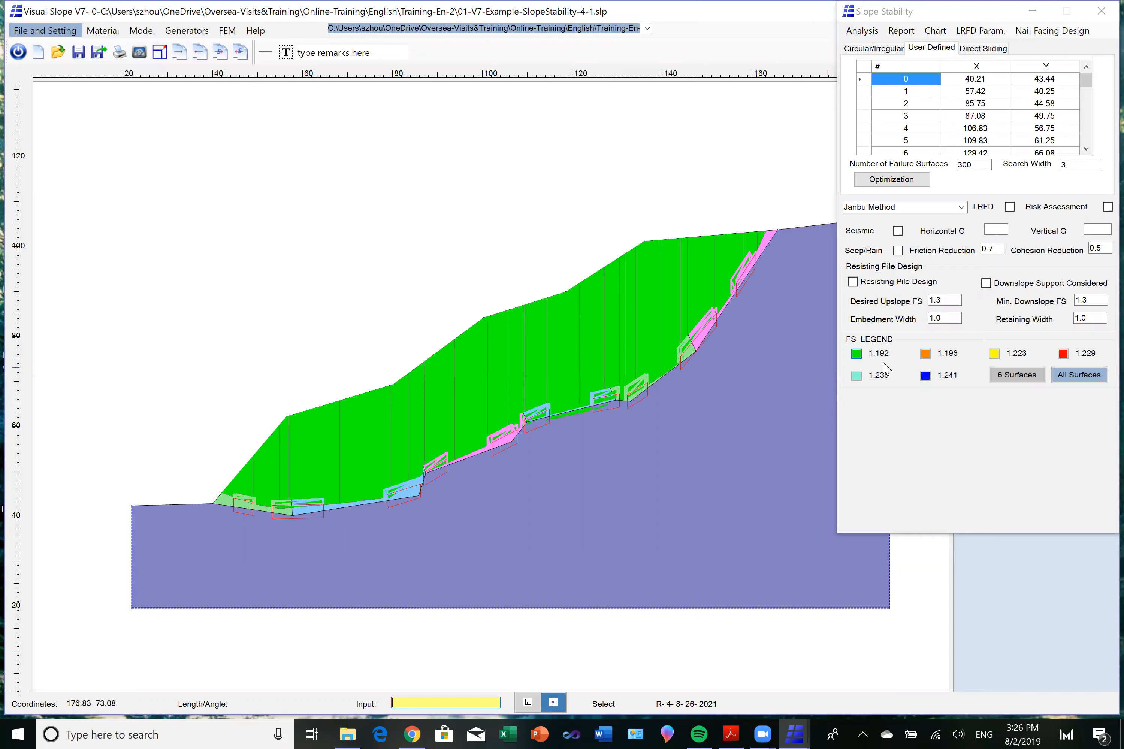
pyautogui.click(925, 353)
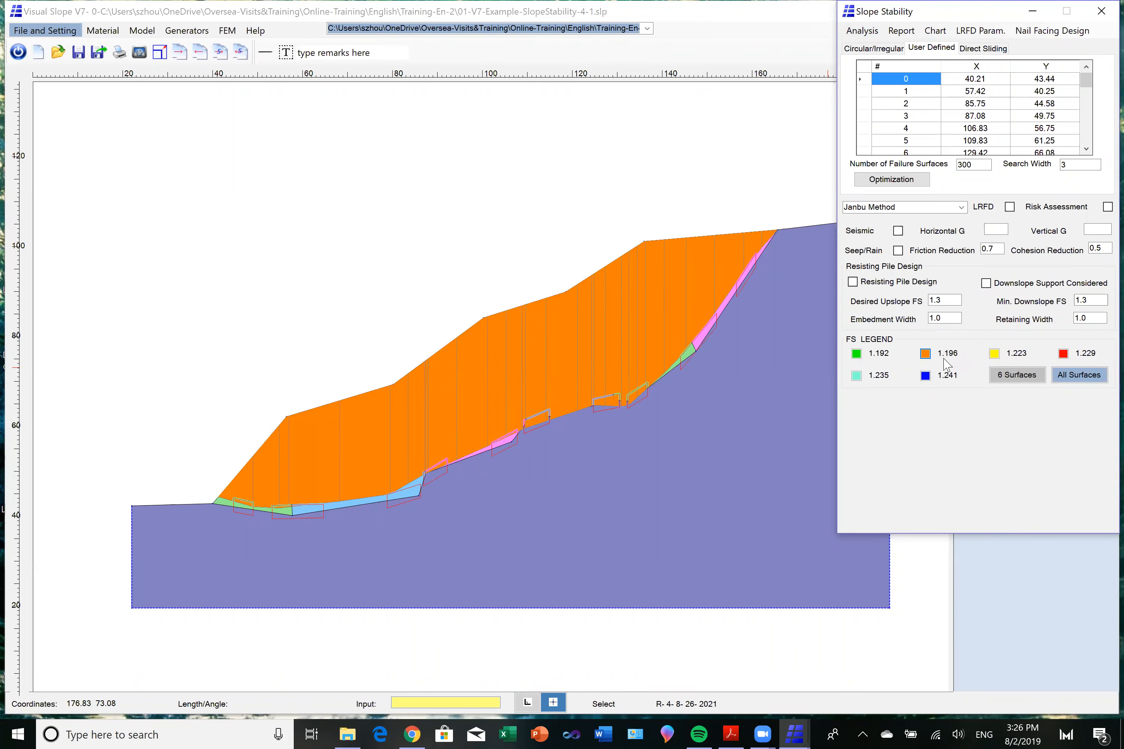
pyautogui.click(705, 353)
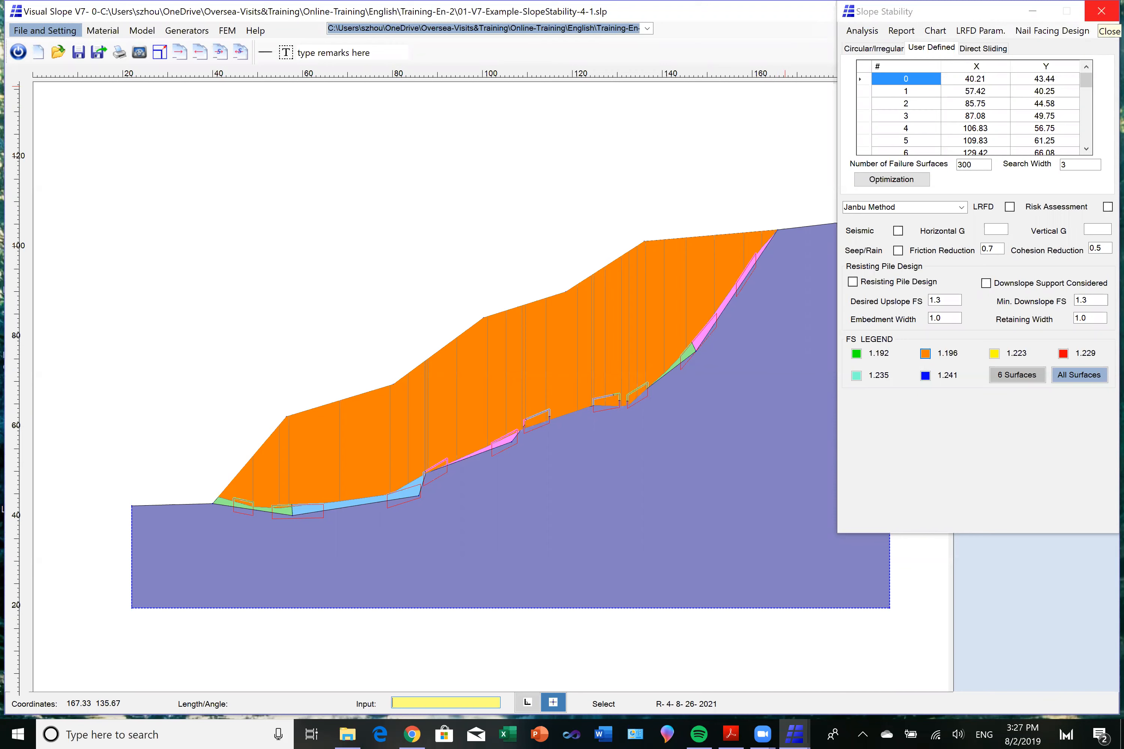
# Close the slope stability analysis and open Riverside8.slp from the Training-En-2 folder without saving the current model.
pyautogui.click(1099, 11)
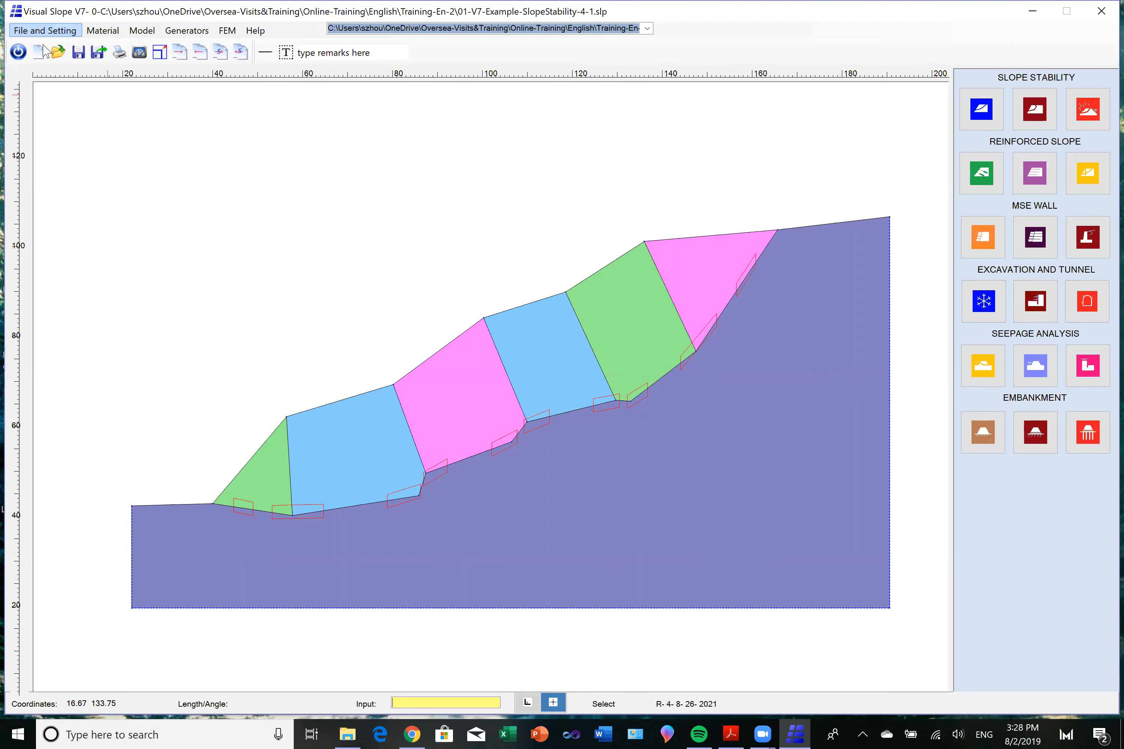
pyautogui.click(58, 52)
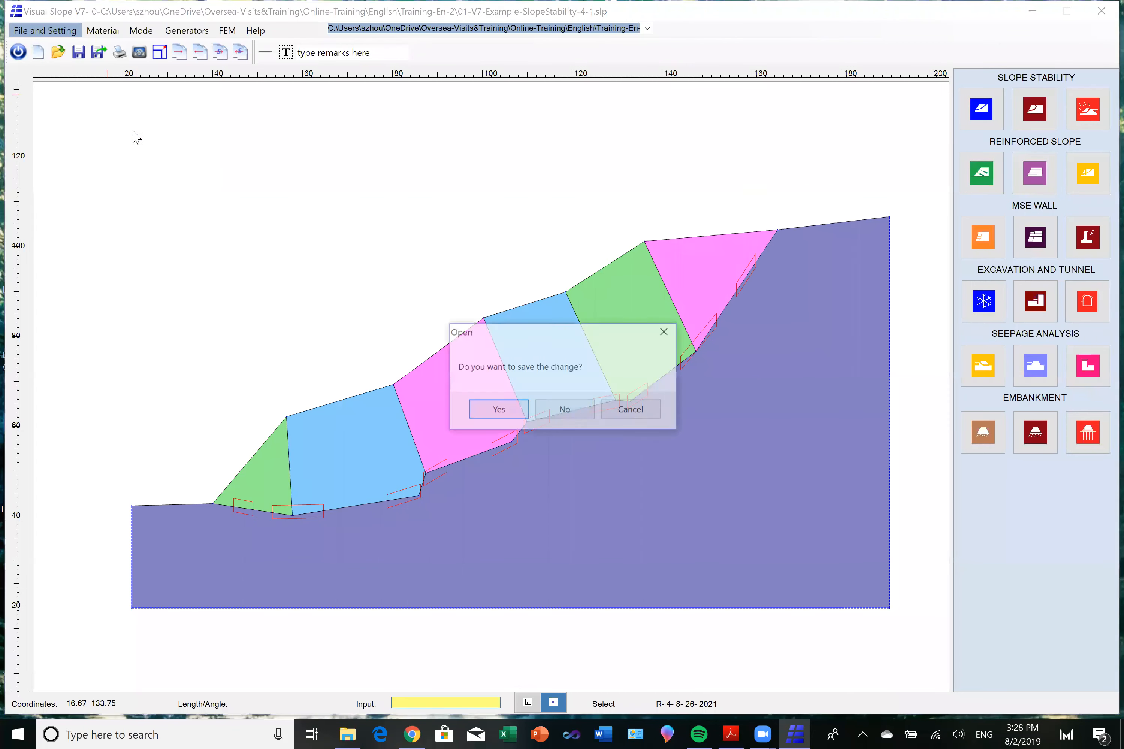
pyautogui.click(567, 415)
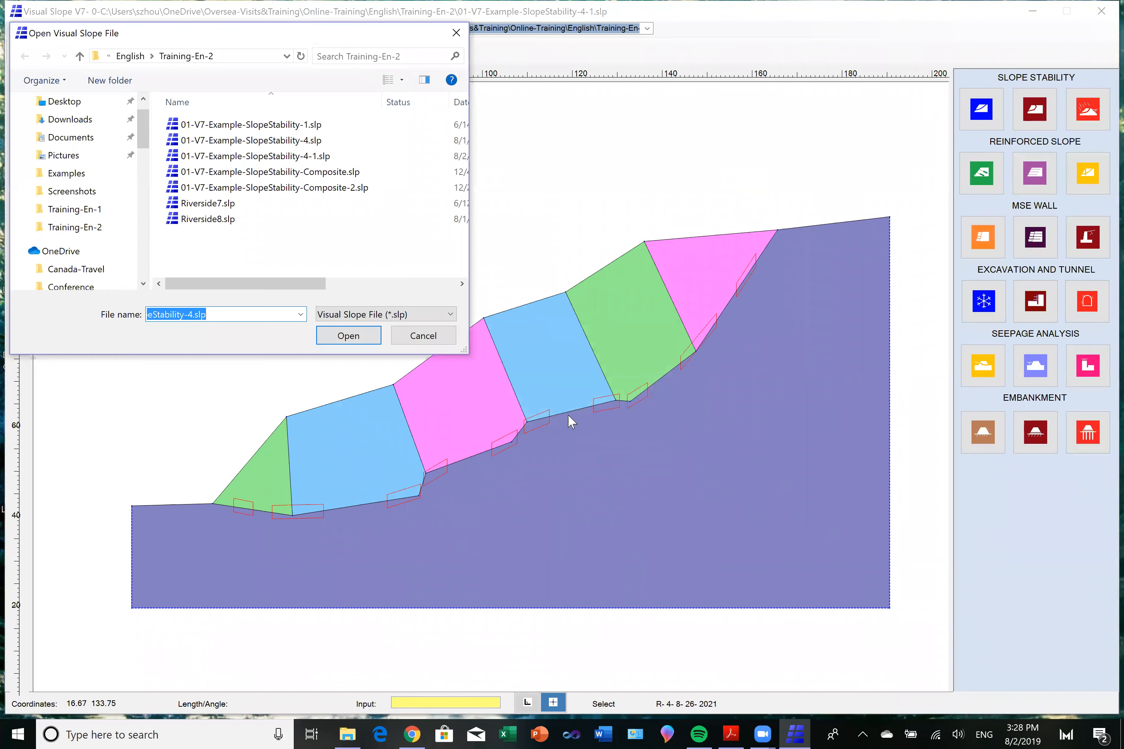
pyautogui.click(224, 220)
pyautogui.click(349, 335)
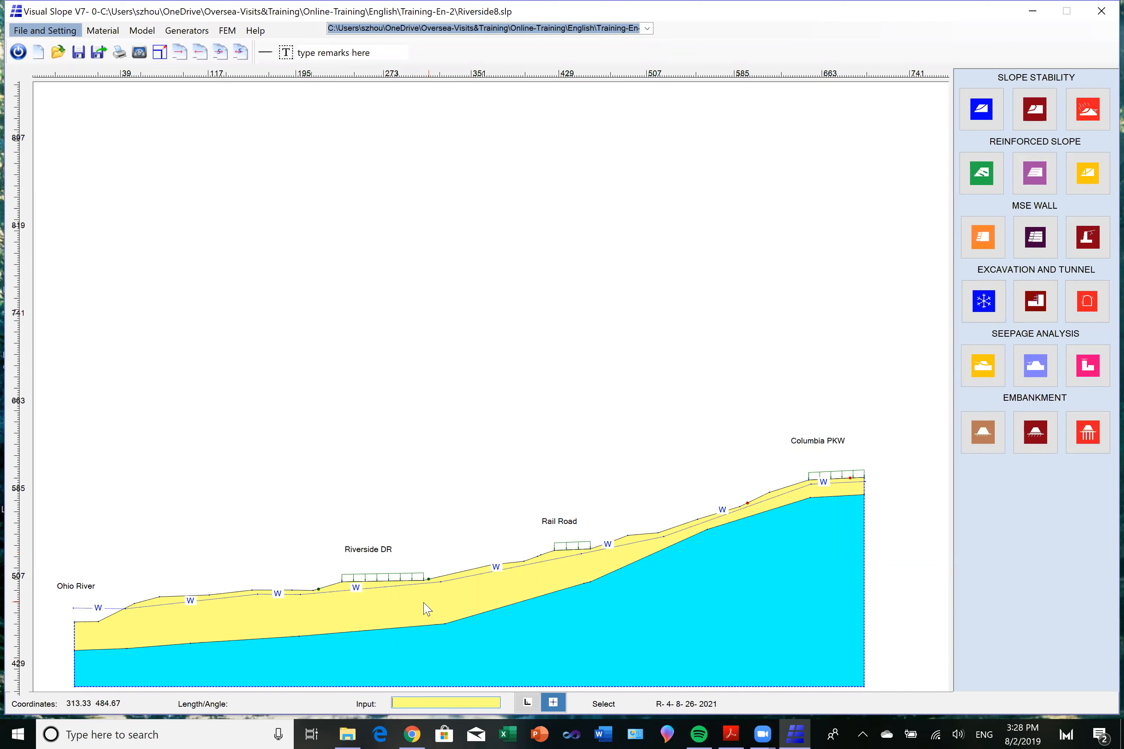
# Draw a six-point limit line along the top of the cyan layer, from the vertex before Riverside DR to the model edge beneath Columbia PKW.
pyautogui.moveTo(358, 607)
pyautogui.moveTo(608, 613)
pyautogui.click(143, 31)
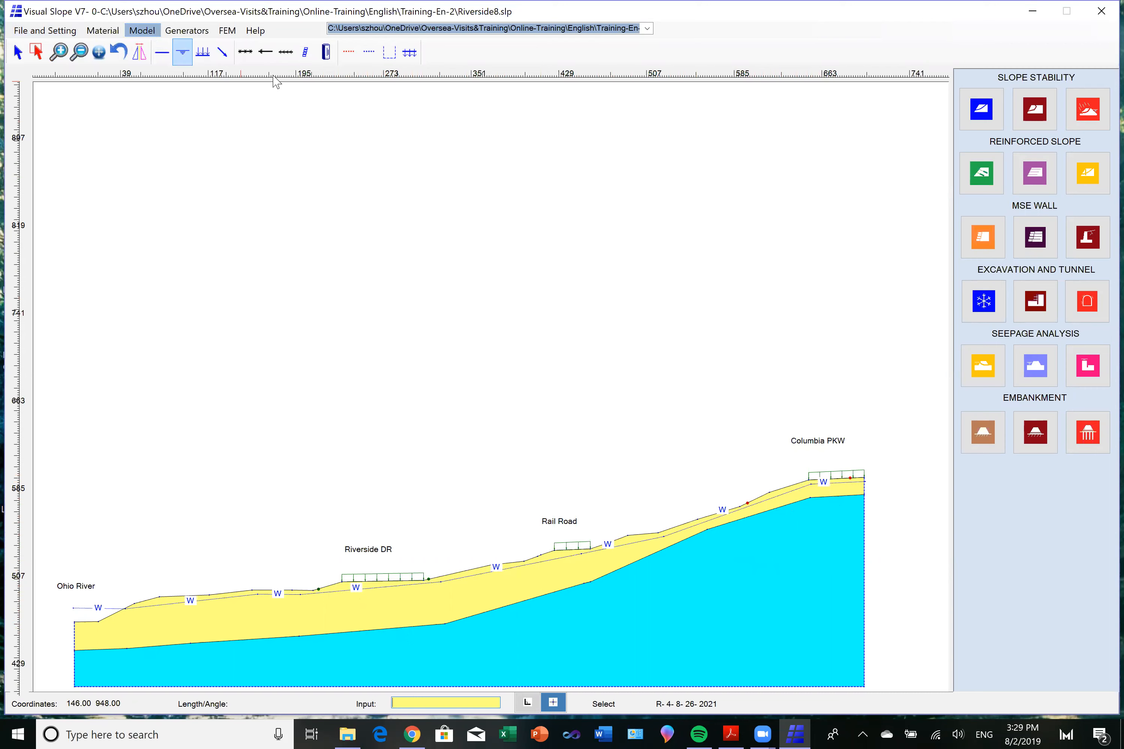
pyautogui.click(349, 54)
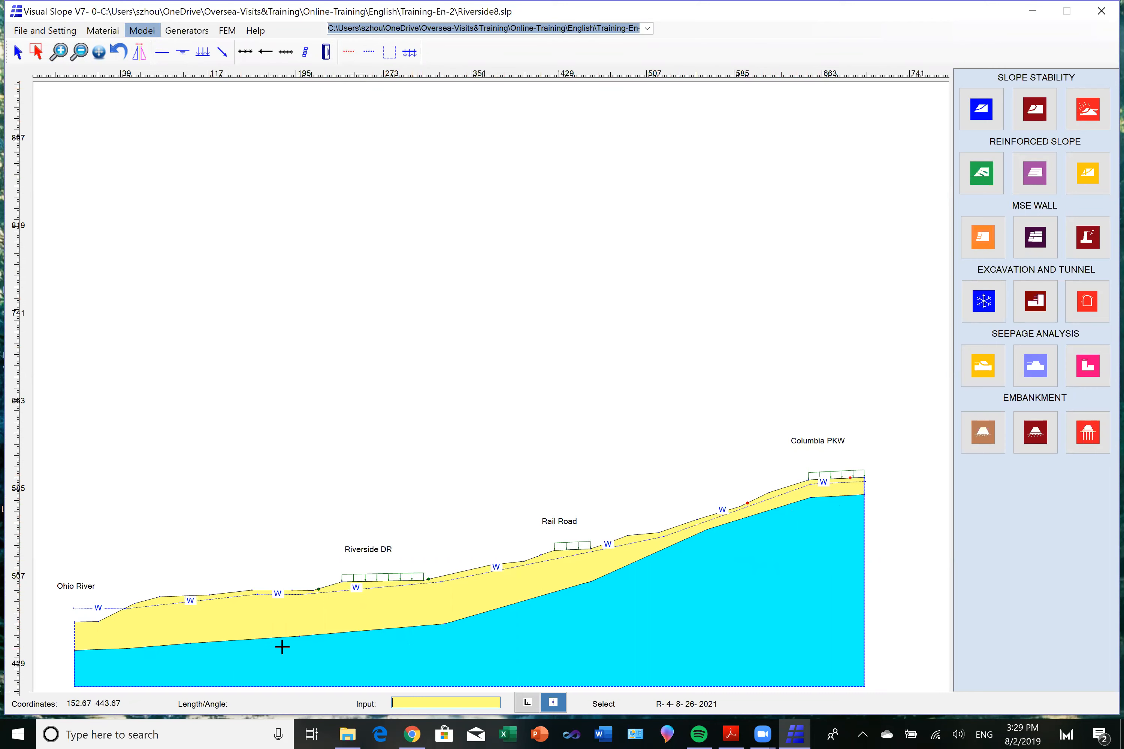
pyautogui.click(298, 637)
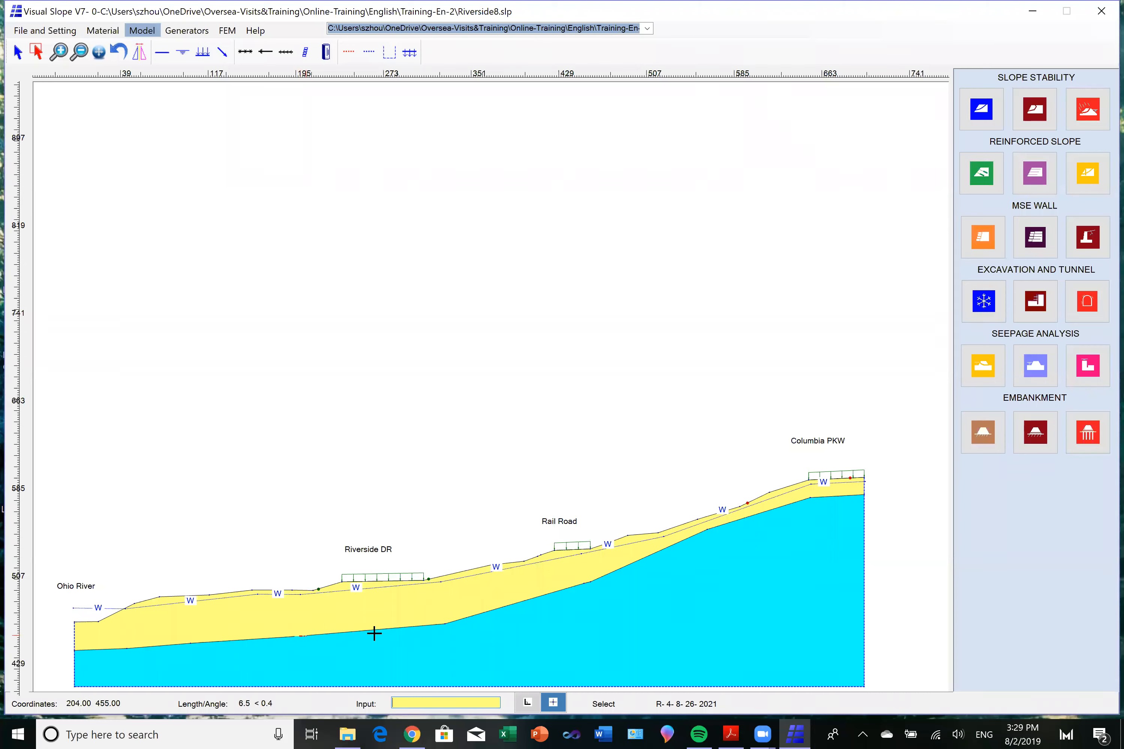
pyautogui.click(452, 623)
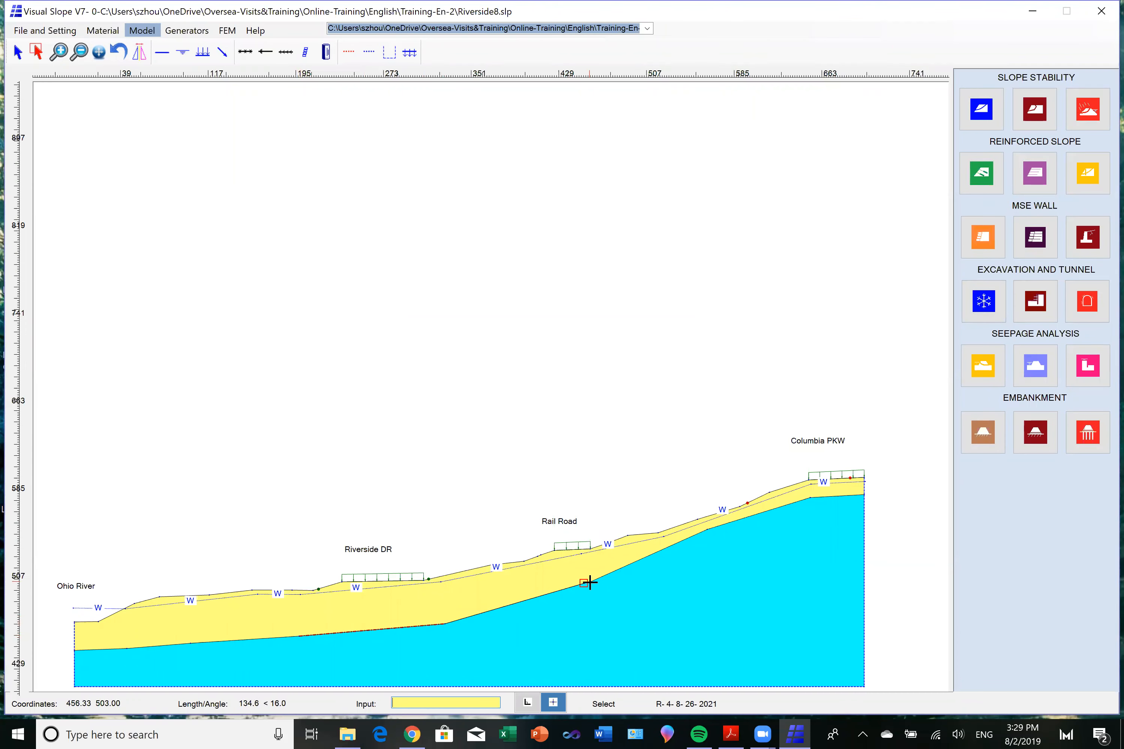
pyautogui.click(590, 583)
pyautogui.click(709, 530)
pyautogui.click(812, 498)
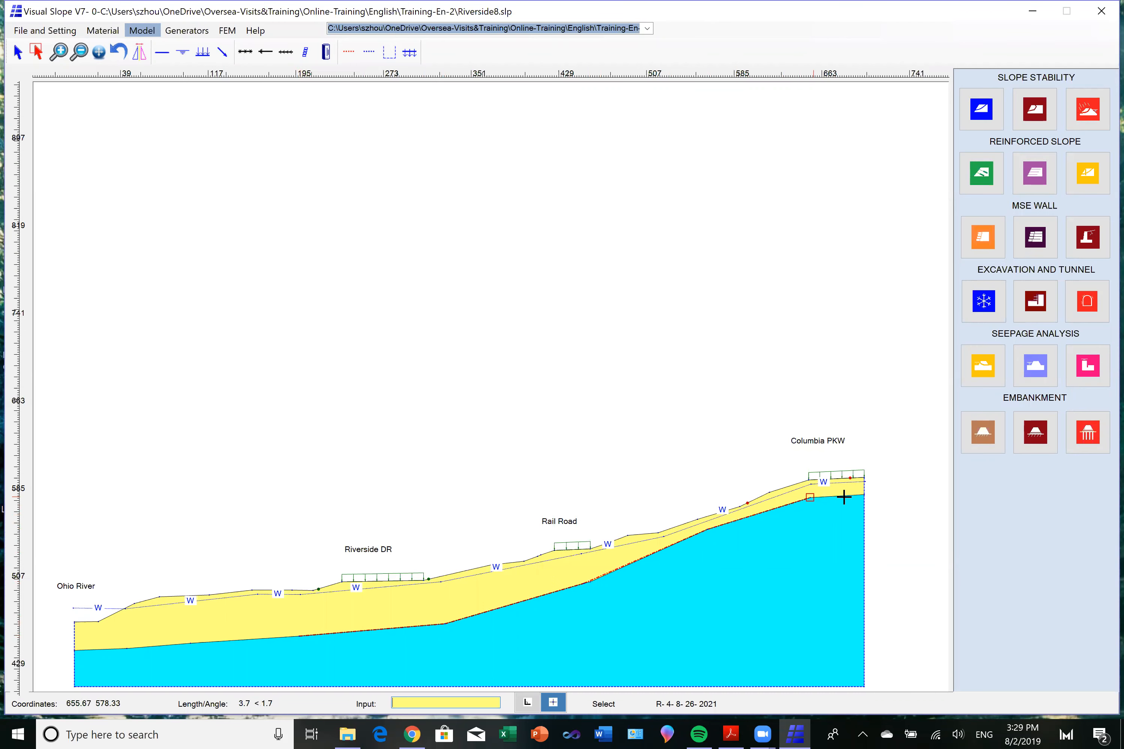
pyautogui.click(864, 494)
pyautogui.rightClick(882, 513)
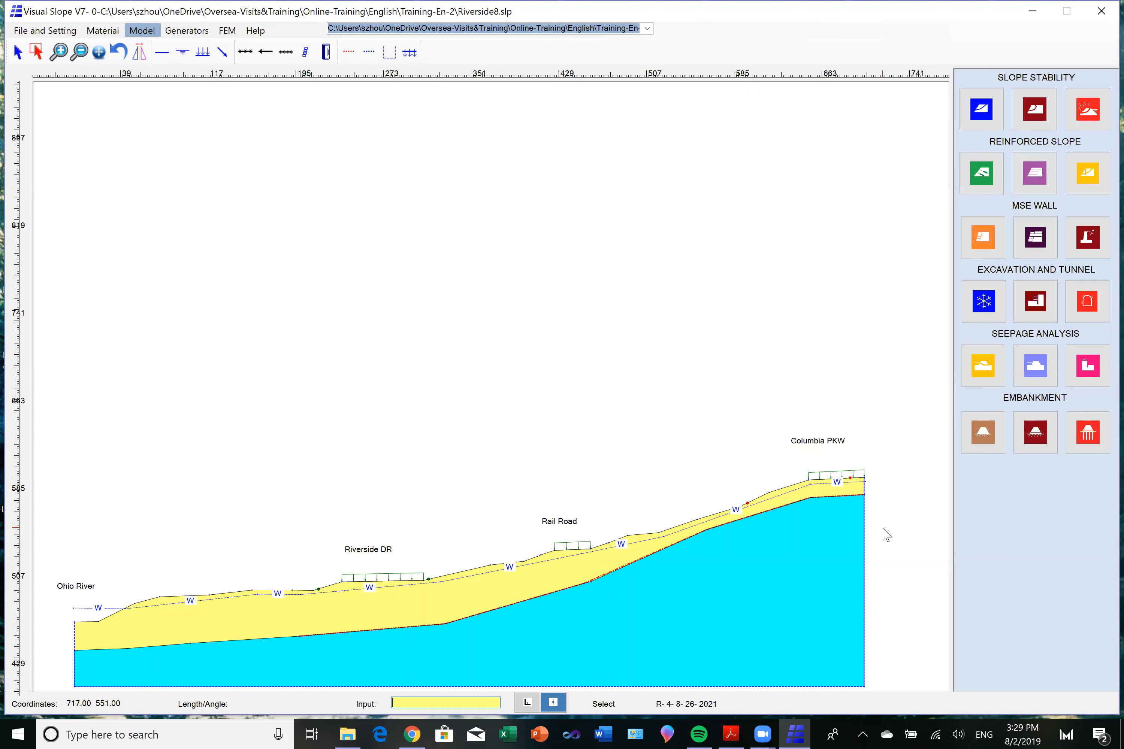
# Run the slope stability analysis of the Riverside model with 500 composite-shape failure surfaces using the Janbu Method.
pyautogui.click(984, 119)
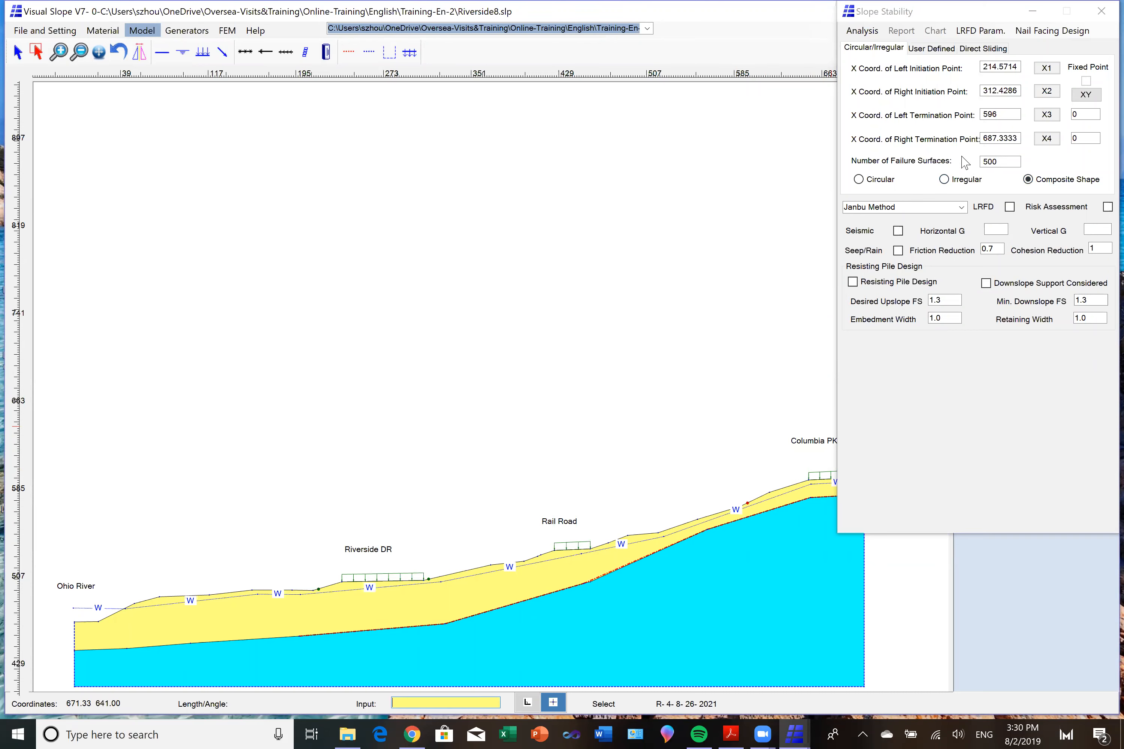
pyautogui.click(869, 35)
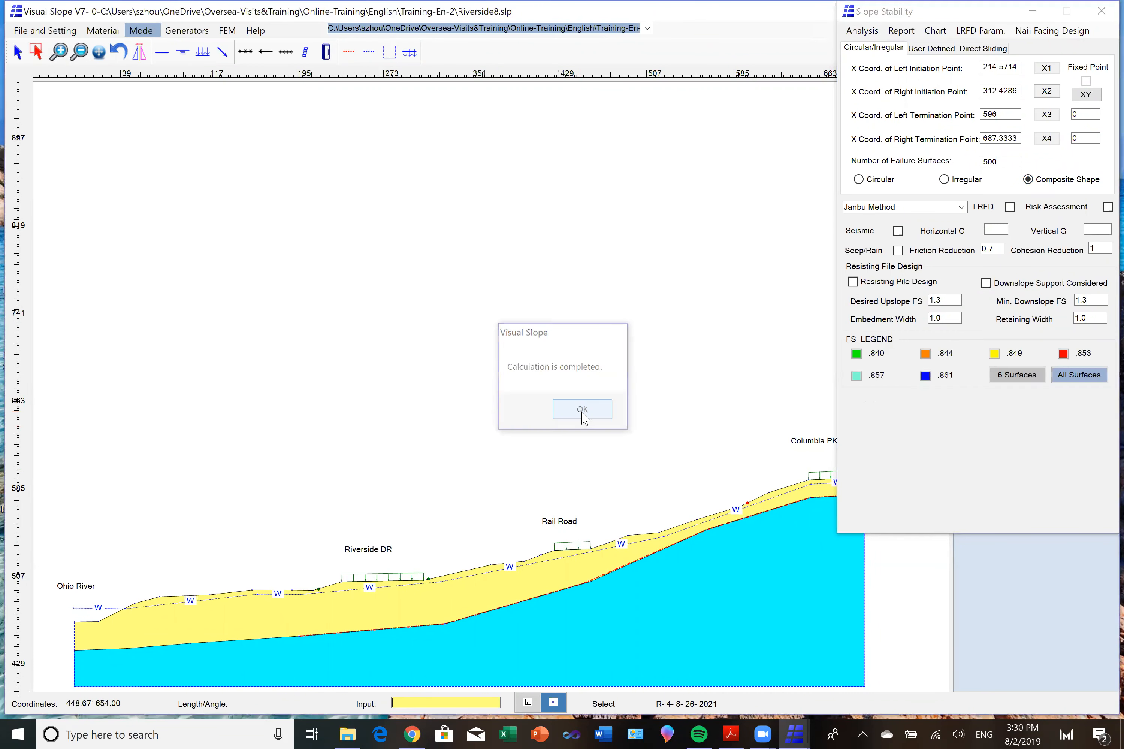
pyautogui.click(583, 415)
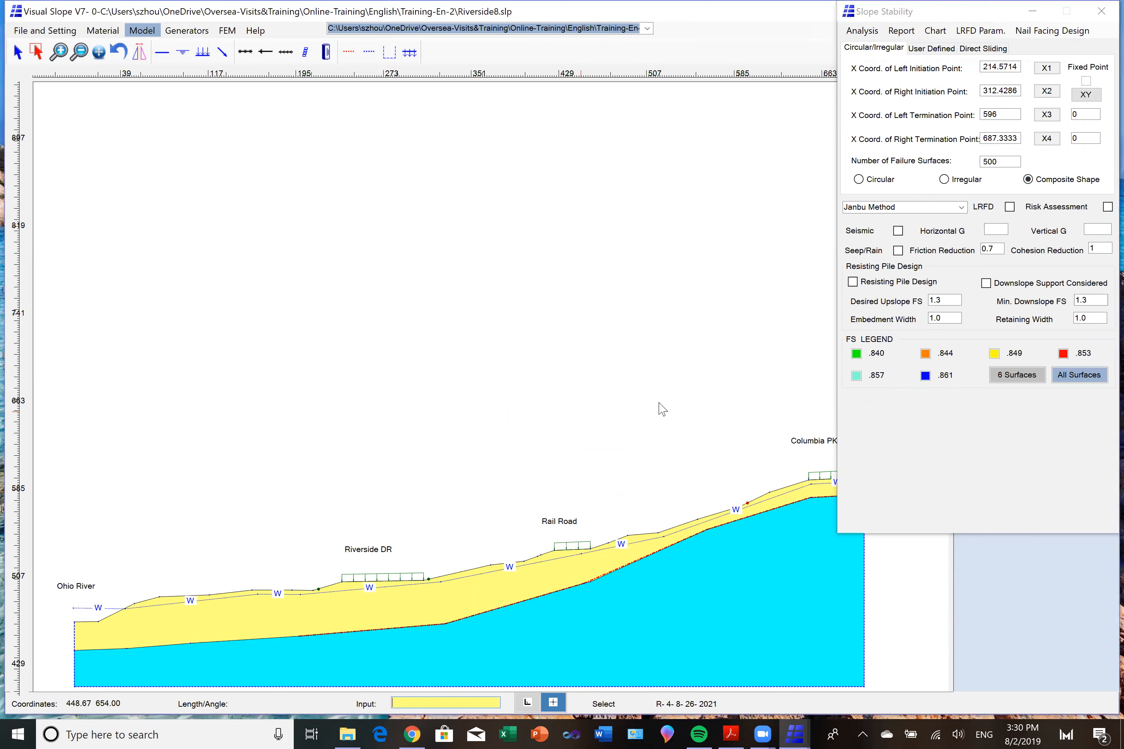
# Display the green, orange, yellow and red sliding masses of the four most critical composite surfaces one after another.
pyautogui.click(856, 355)
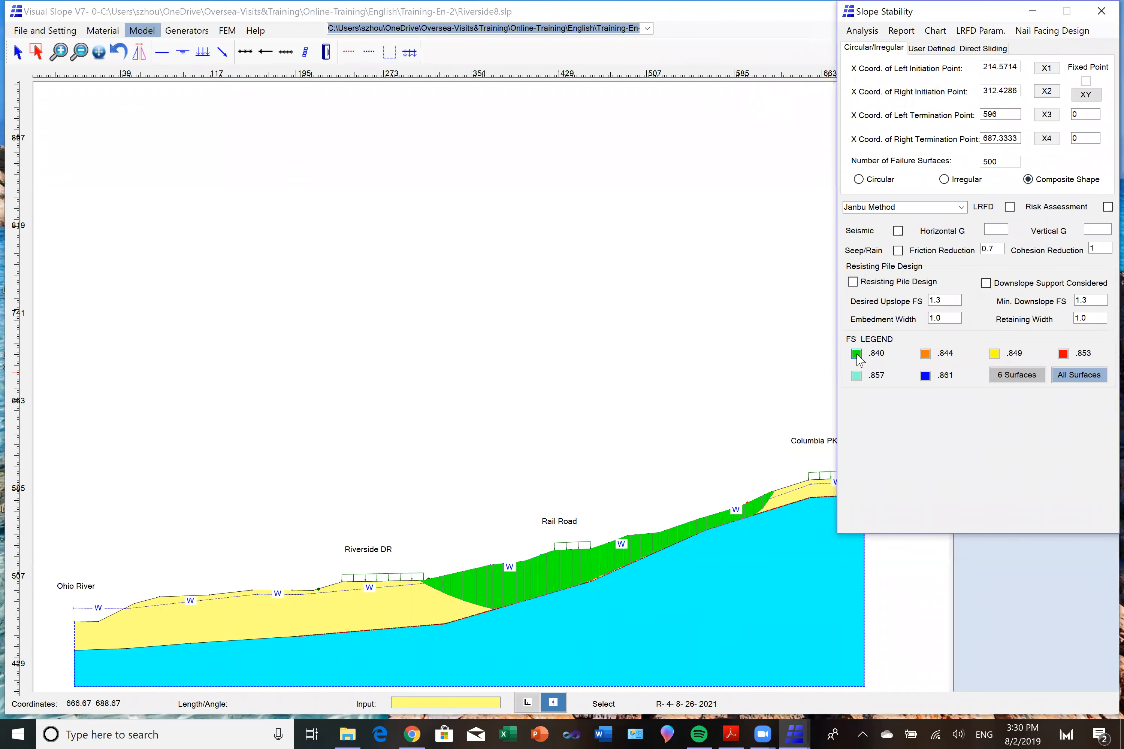
pyautogui.click(766, 583)
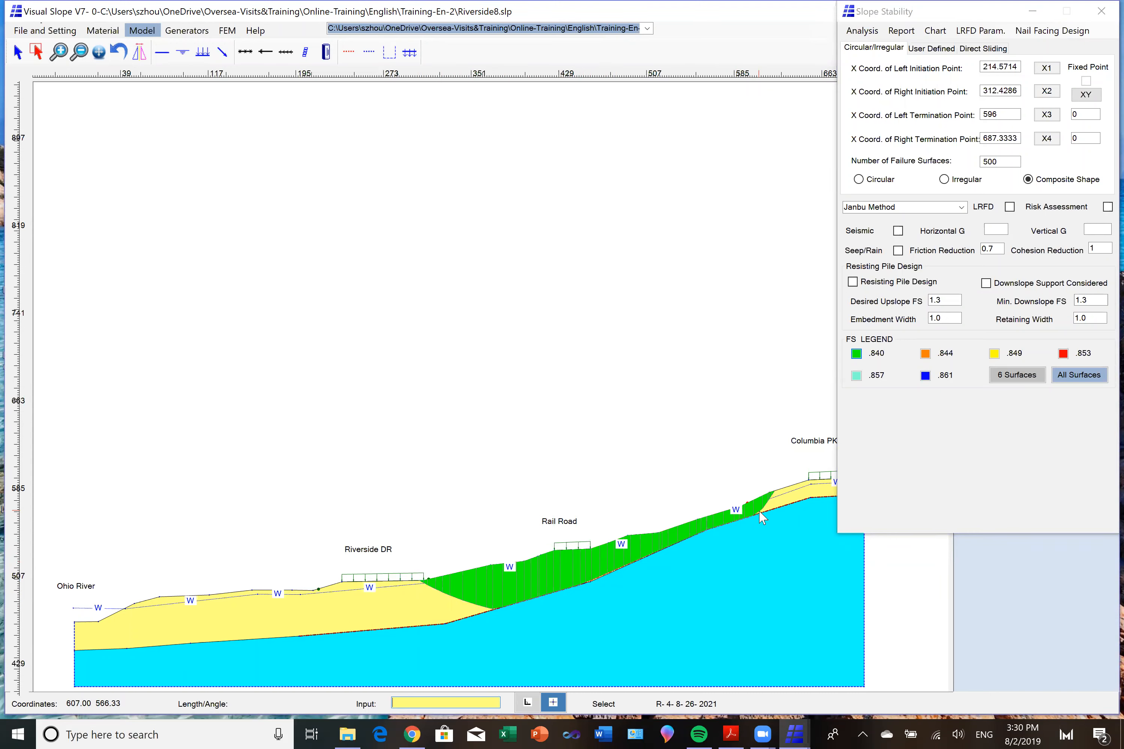
pyautogui.click(925, 355)
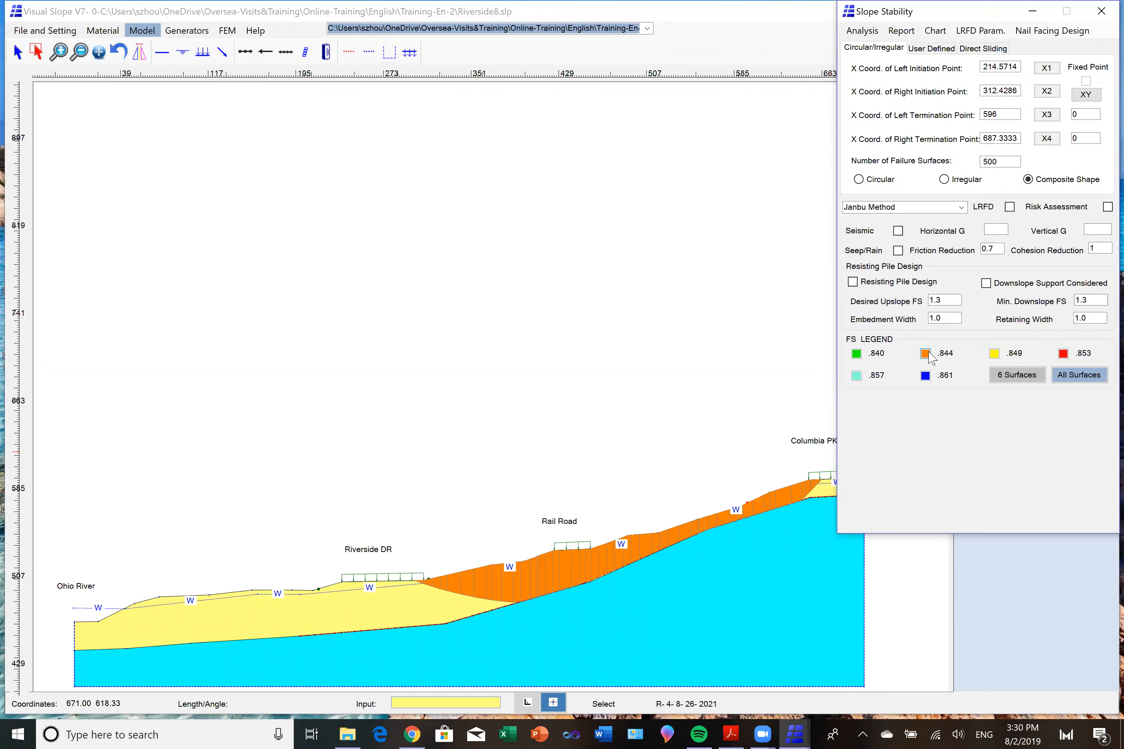
pyautogui.click(996, 354)
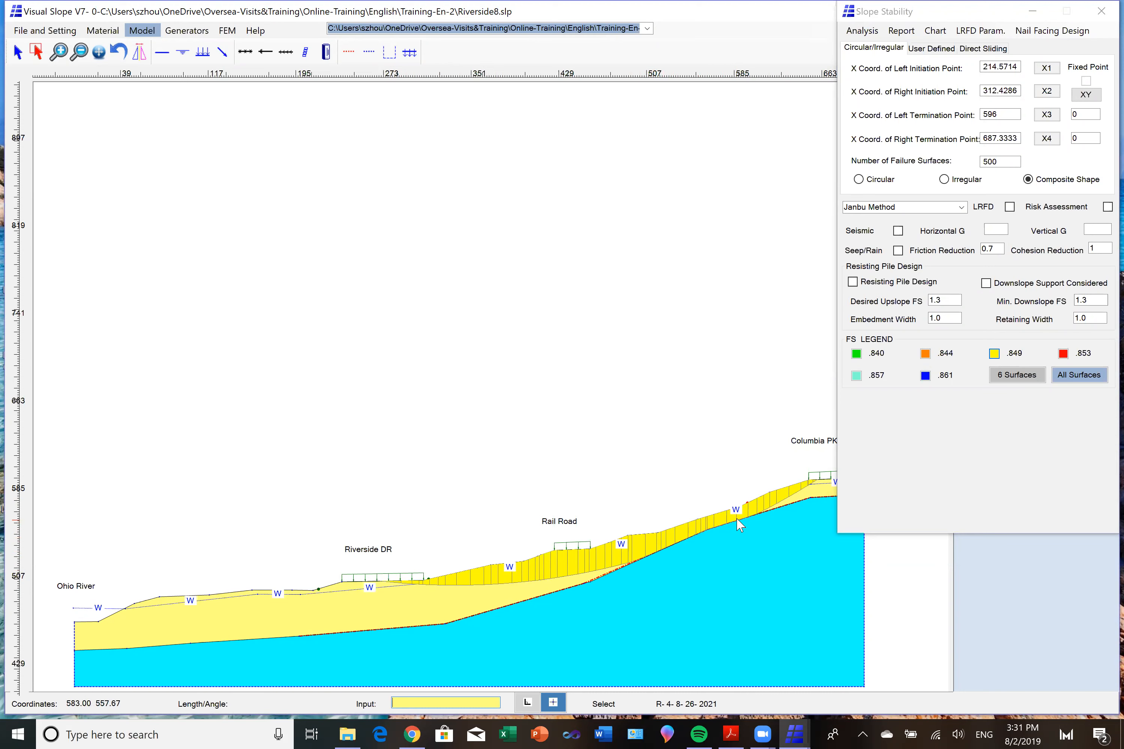
pyautogui.click(1063, 355)
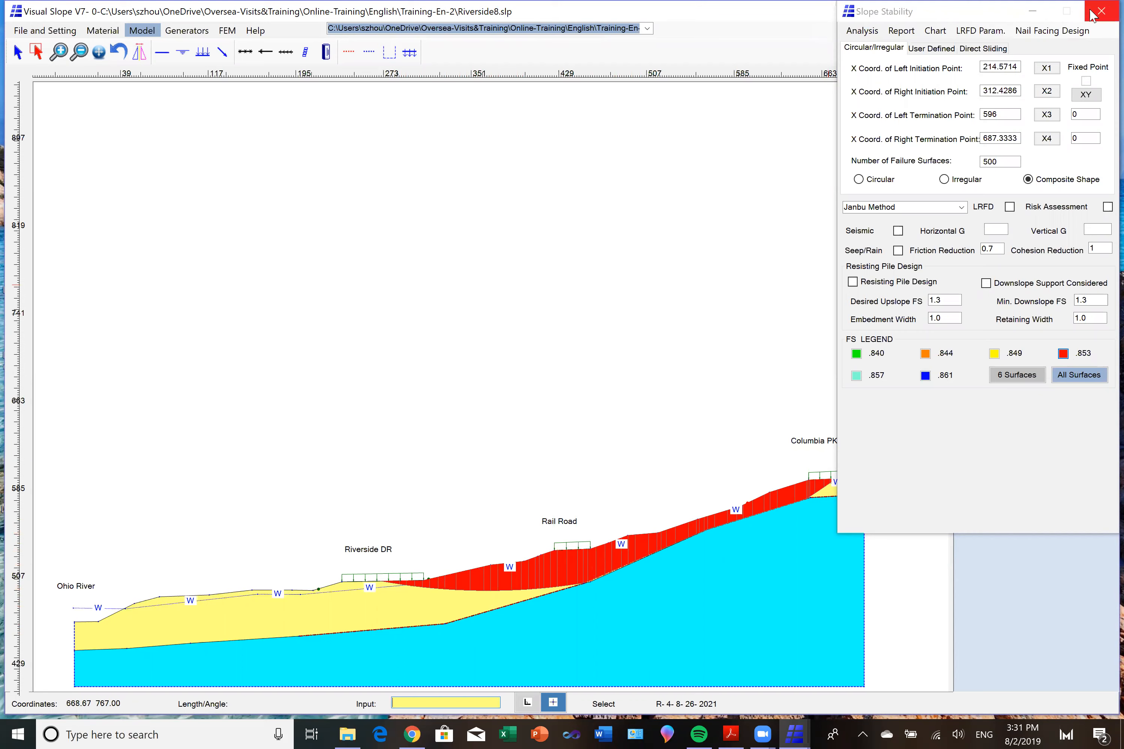
# Close the slope stability analysis and open 01-V7-Example-SlopeStability-Composite-2.slp without saving the Riverside model.
pyautogui.click(1101, 11)
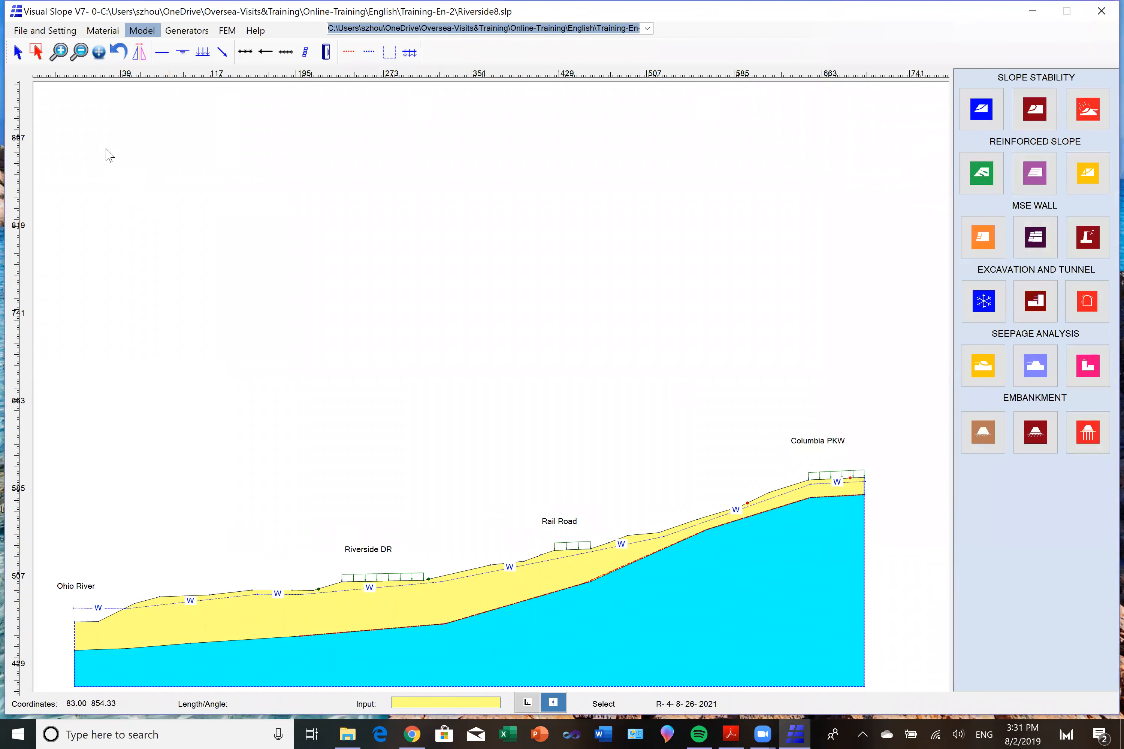
pyautogui.click(37, 35)
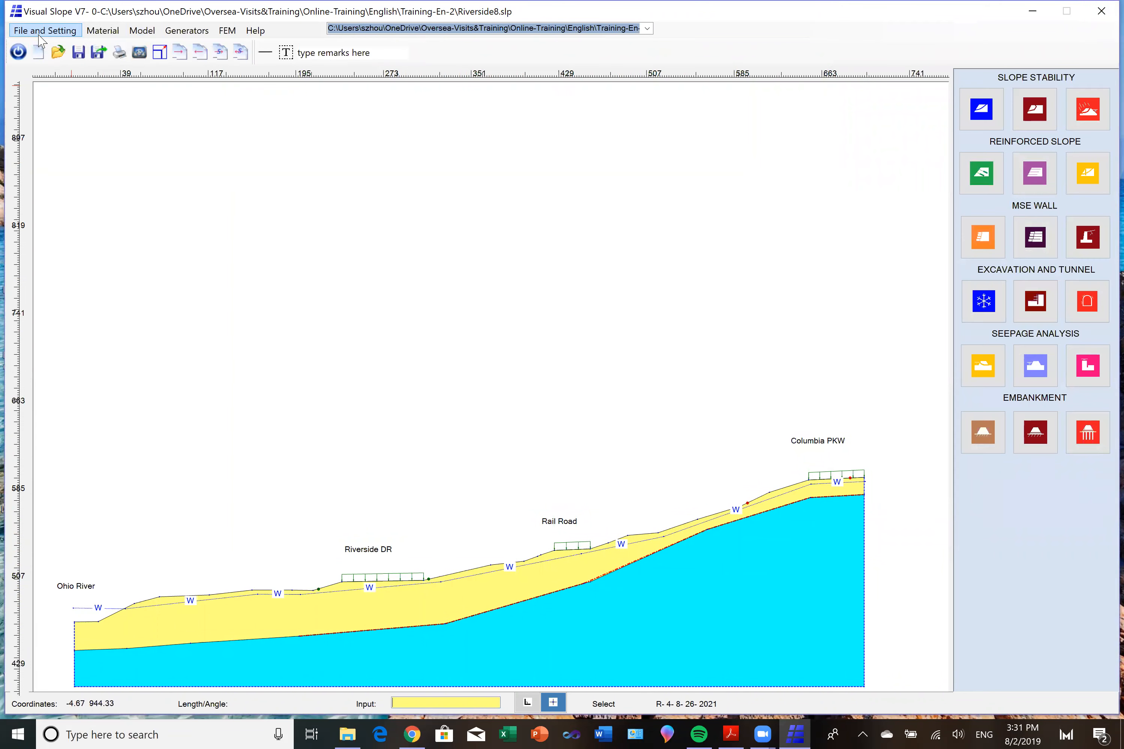
pyautogui.click(58, 52)
pyautogui.click(565, 411)
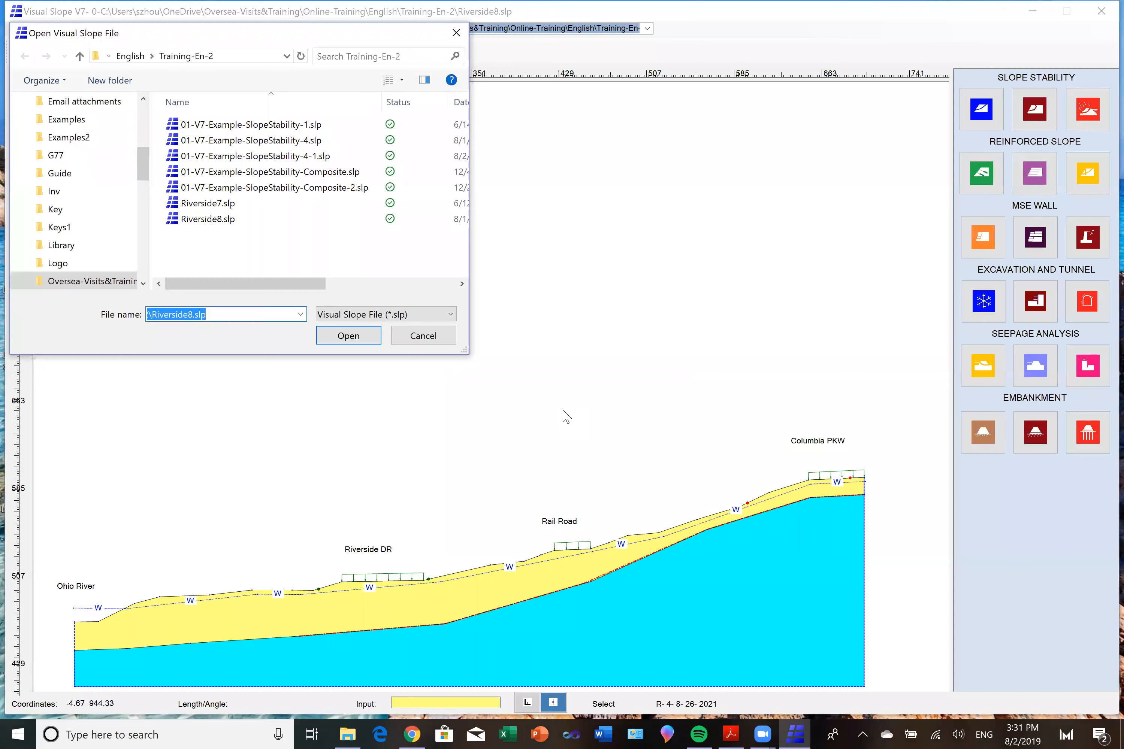
pyautogui.click(328, 192)
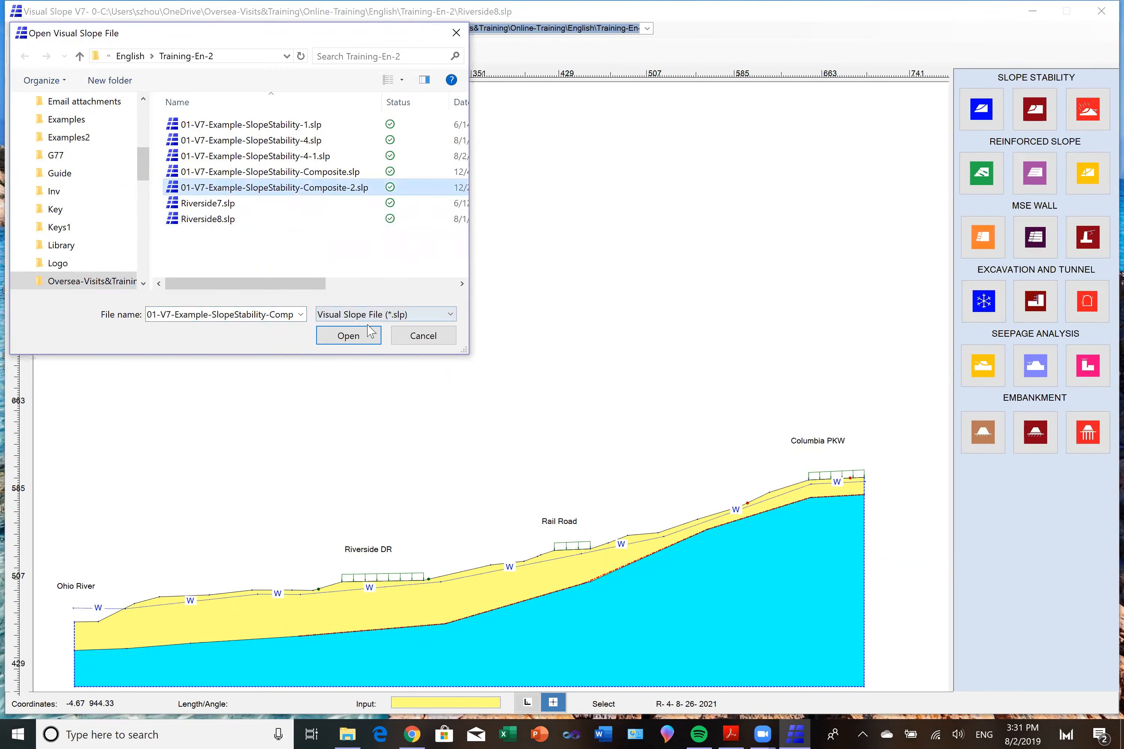
pyautogui.click(359, 335)
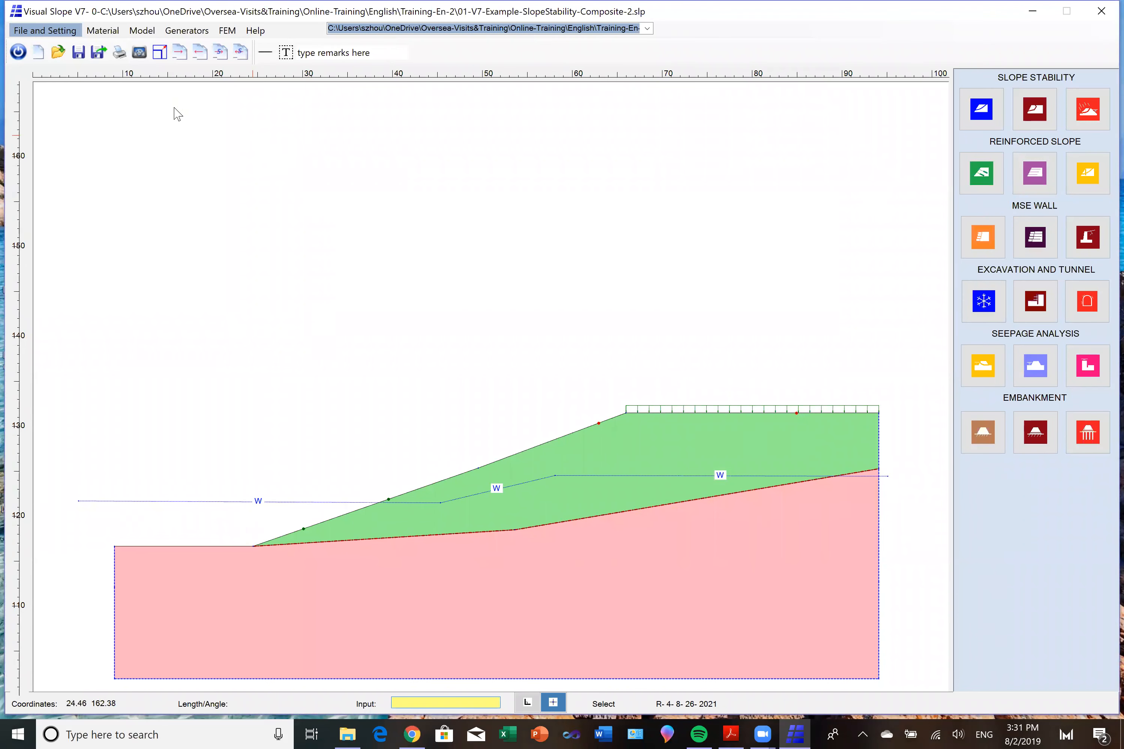
# Open 01-V7-Example-SlopeStability-Composite.slp from the Training-En-2 folder without saving the current model.
pyautogui.click(58, 57)
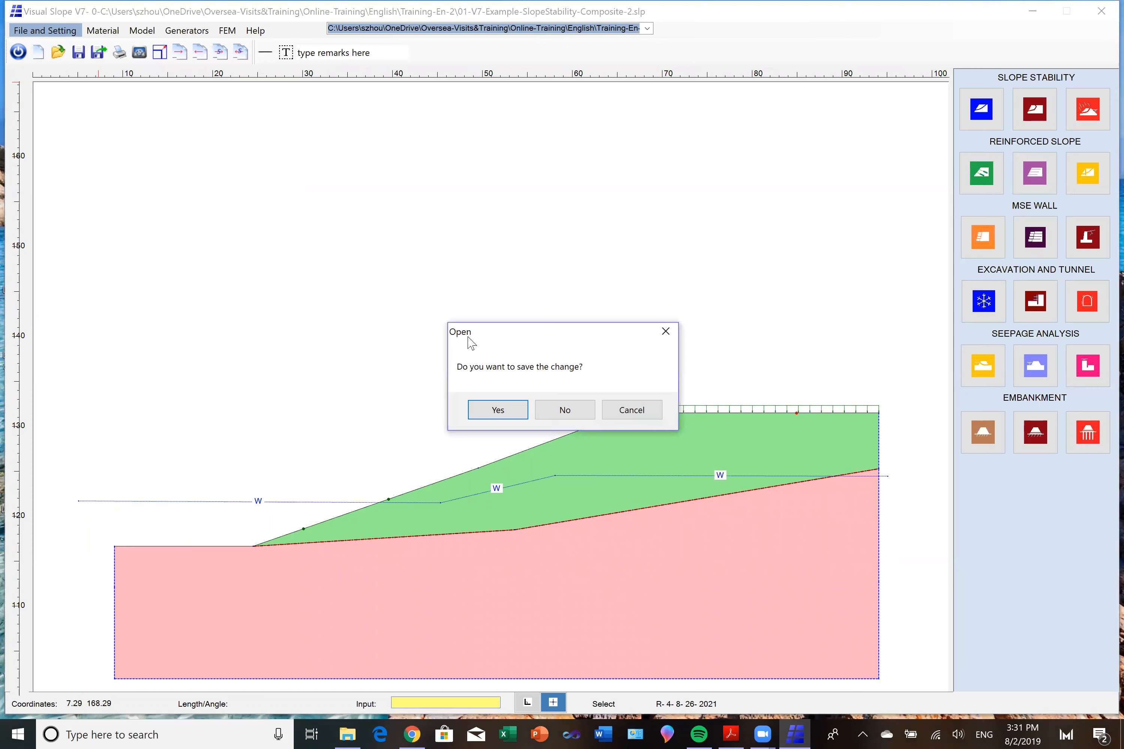
pyautogui.click(574, 415)
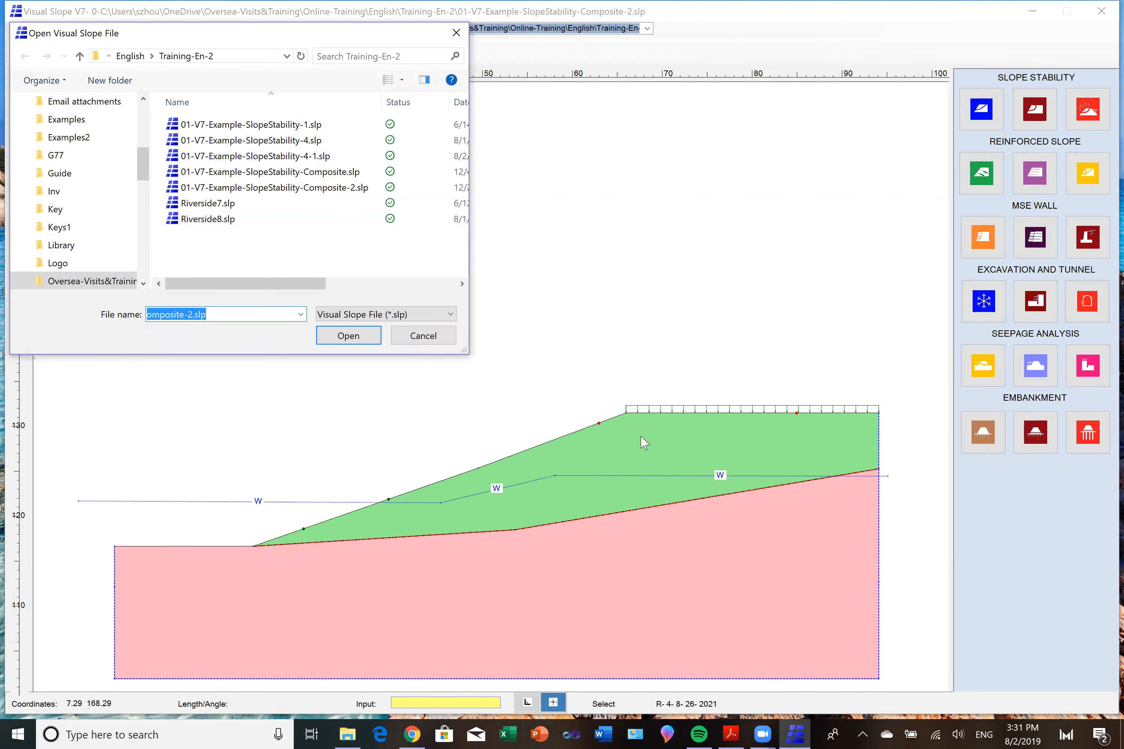
pyautogui.click(329, 174)
pyautogui.click(361, 336)
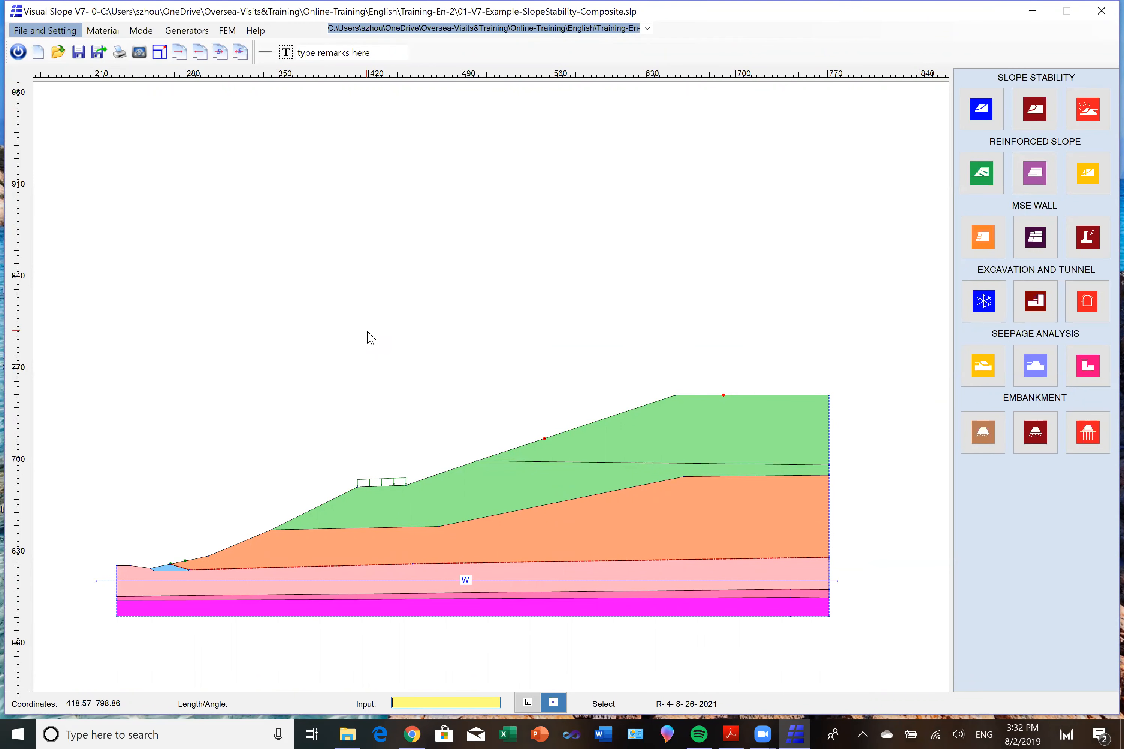
# Run the composite-shape slope stability analysis and display the green sliding mass of the most critical surface.
pyautogui.moveTo(475, 488)
pyautogui.moveTo(593, 519)
pyautogui.click(989, 119)
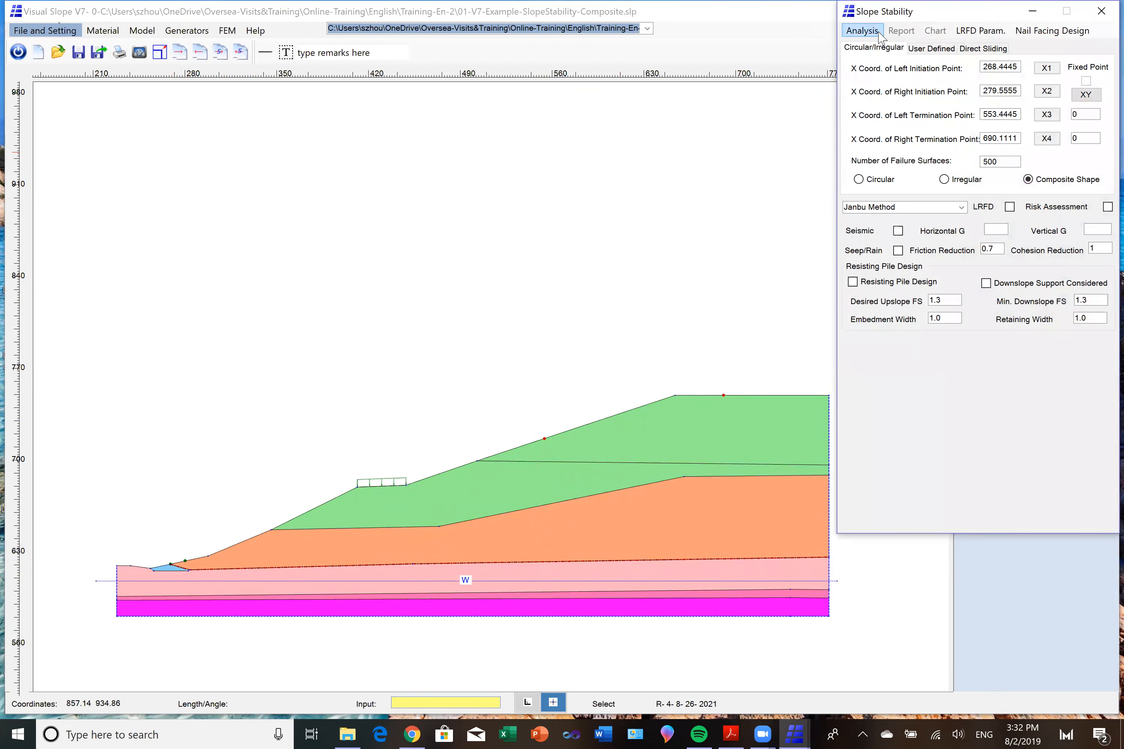
pyautogui.click(871, 34)
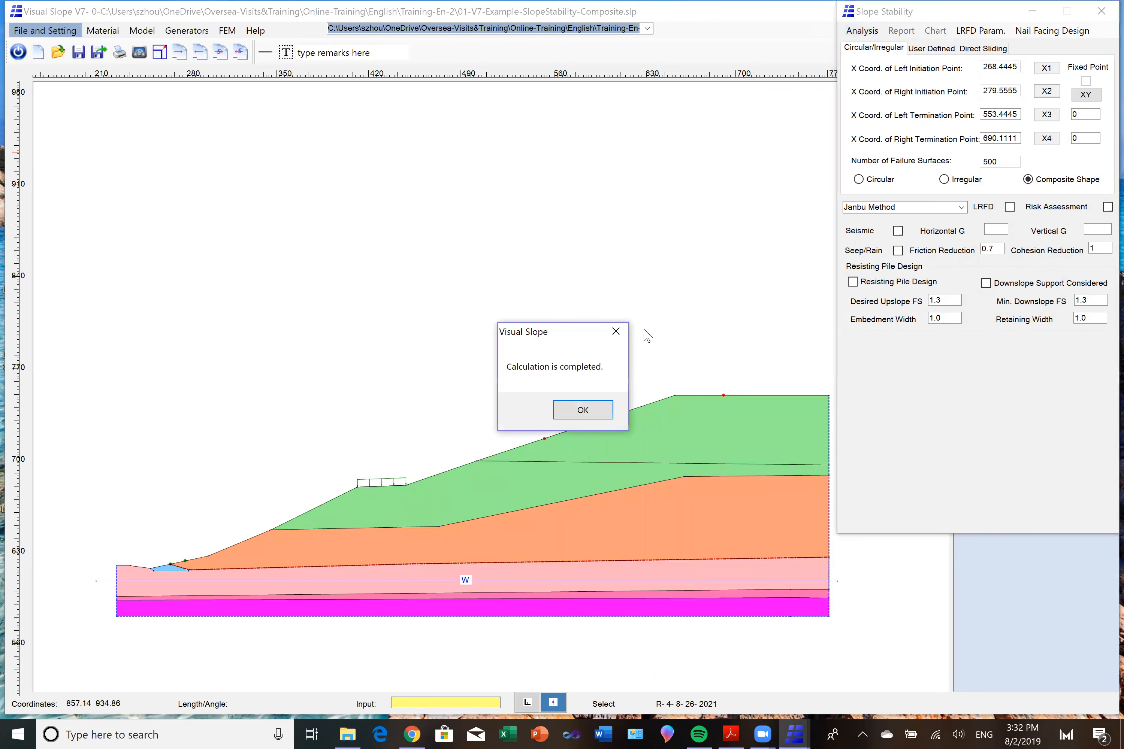
pyautogui.click(588, 407)
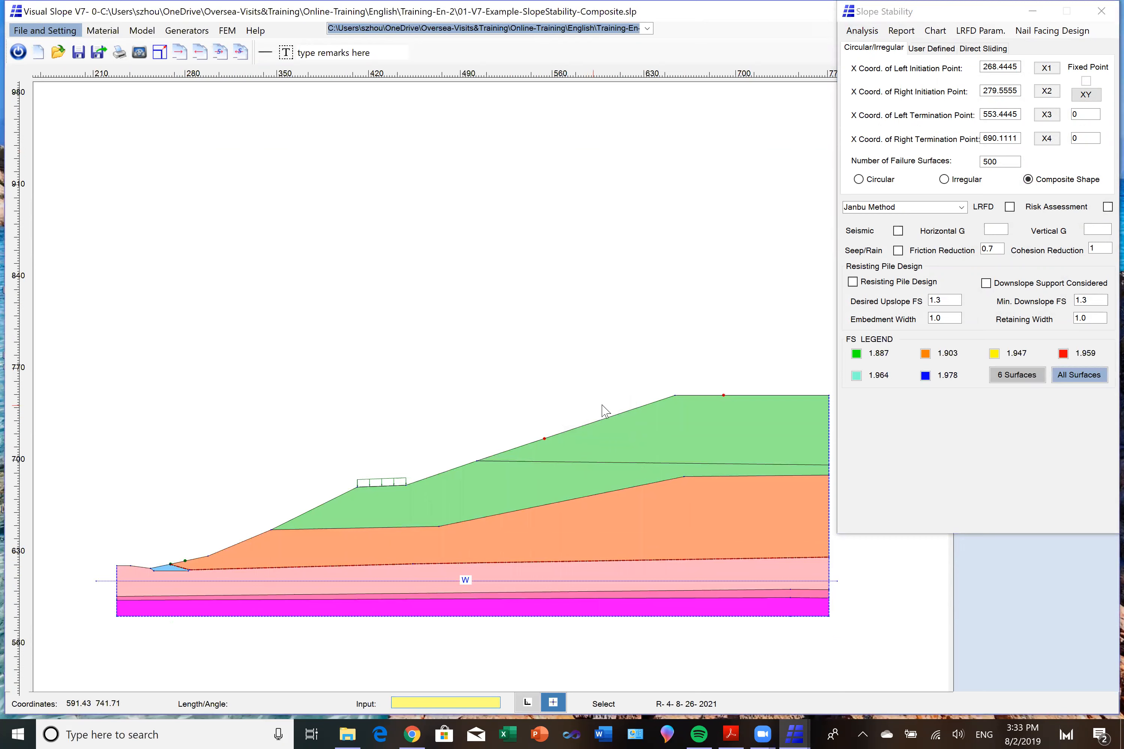
pyautogui.click(860, 356)
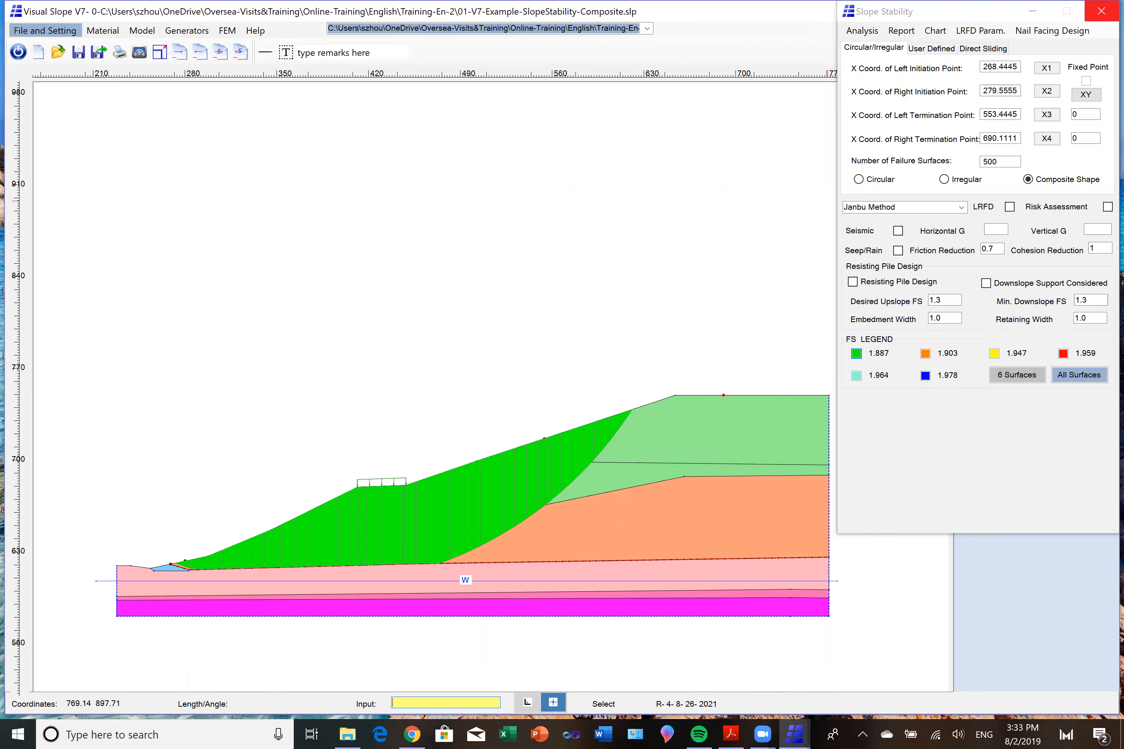
# Close the slope stability analysis and open 01-V7-Example-SlopeStability-1.slp without saving the current model.
pyautogui.click(1101, 11)
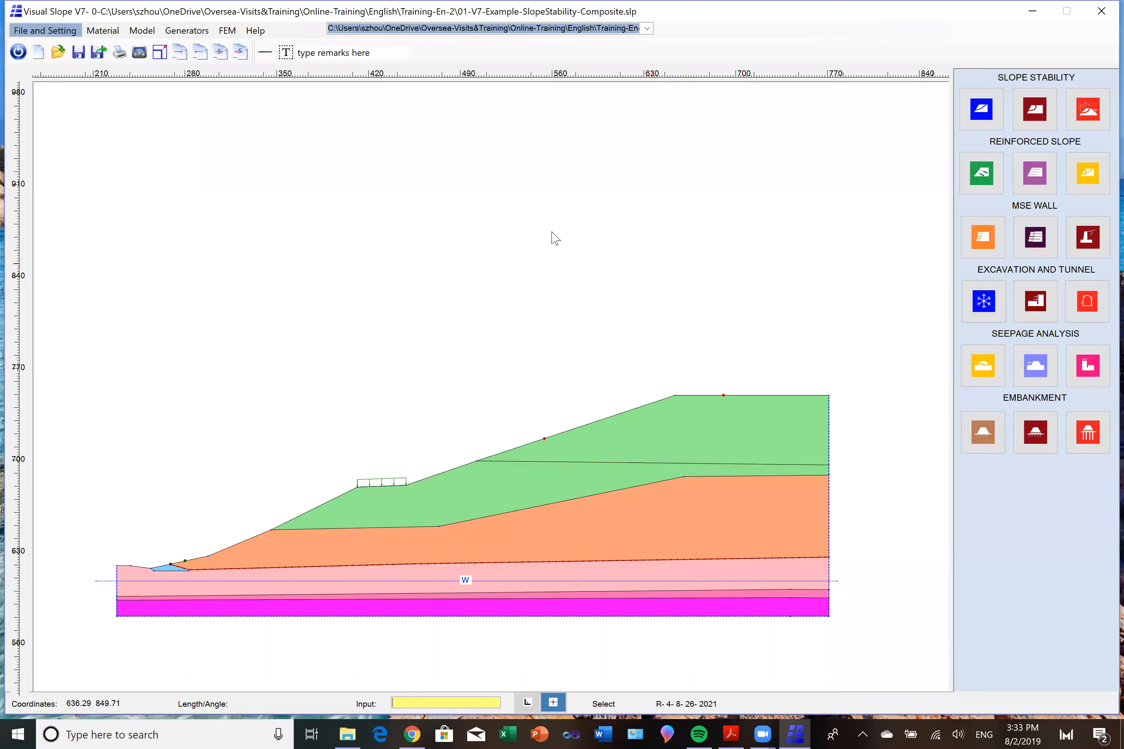
pyautogui.click(58, 52)
pyautogui.click(566, 411)
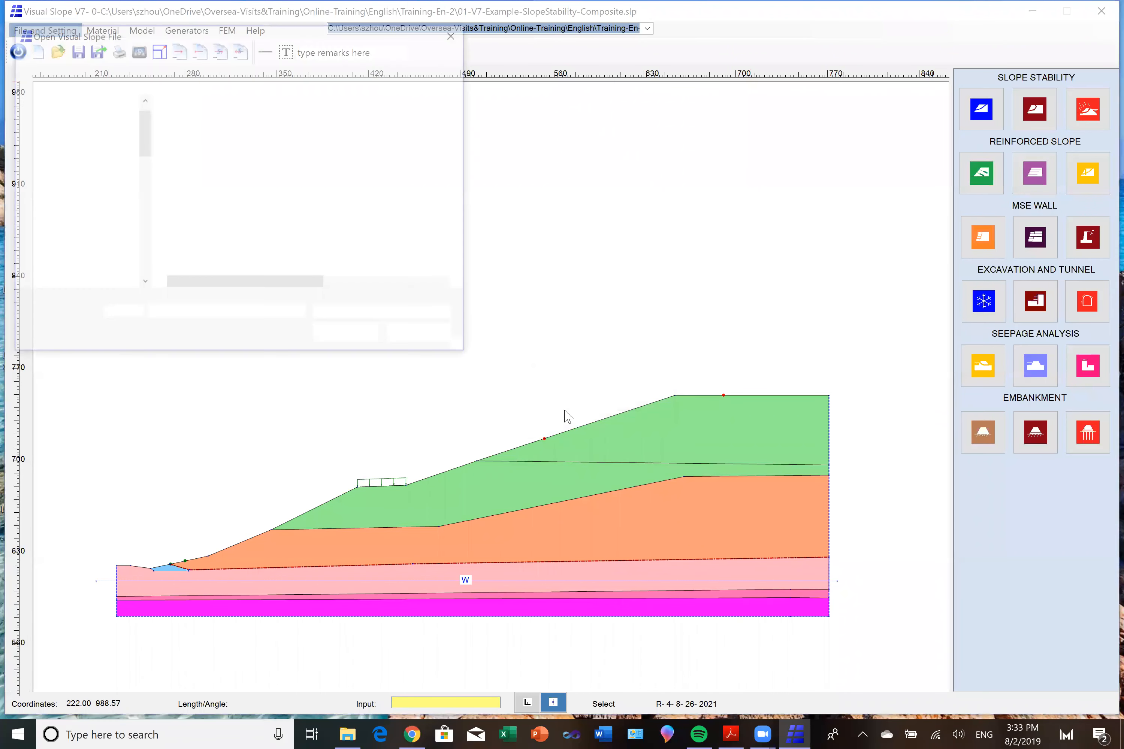
pyautogui.click(309, 126)
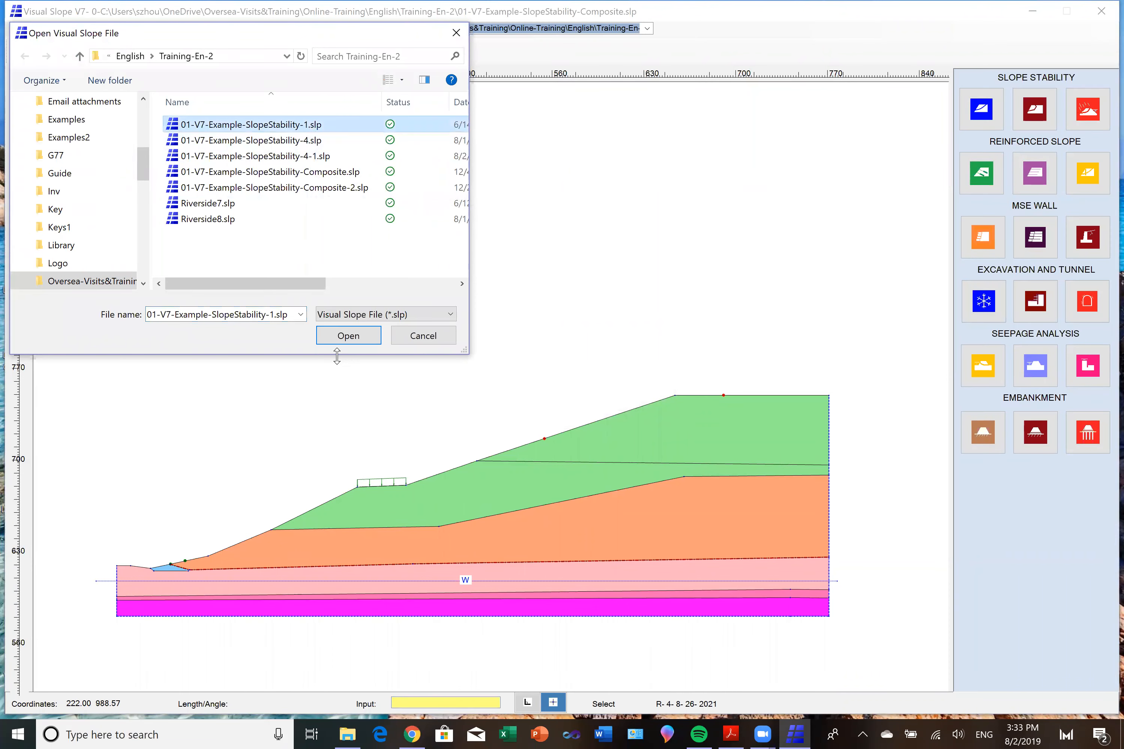
pyautogui.click(348, 337)
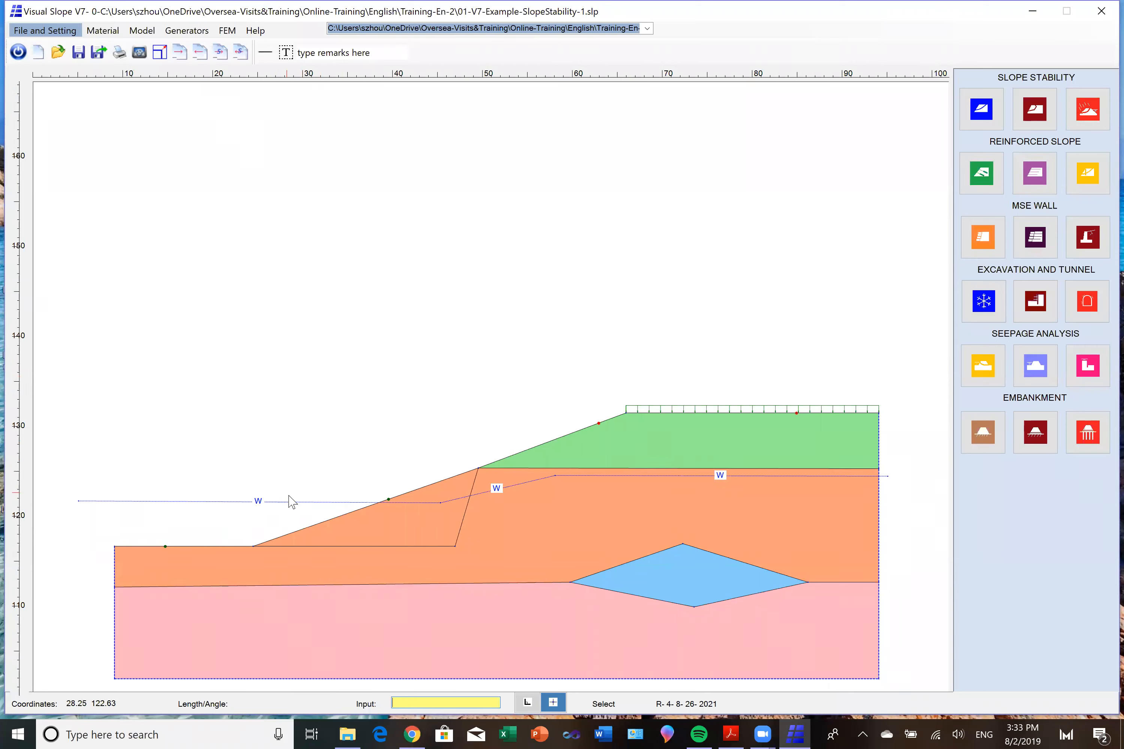
# Run a slope stability analysis with the failure surface type set to Irregular.
pyautogui.click(982, 115)
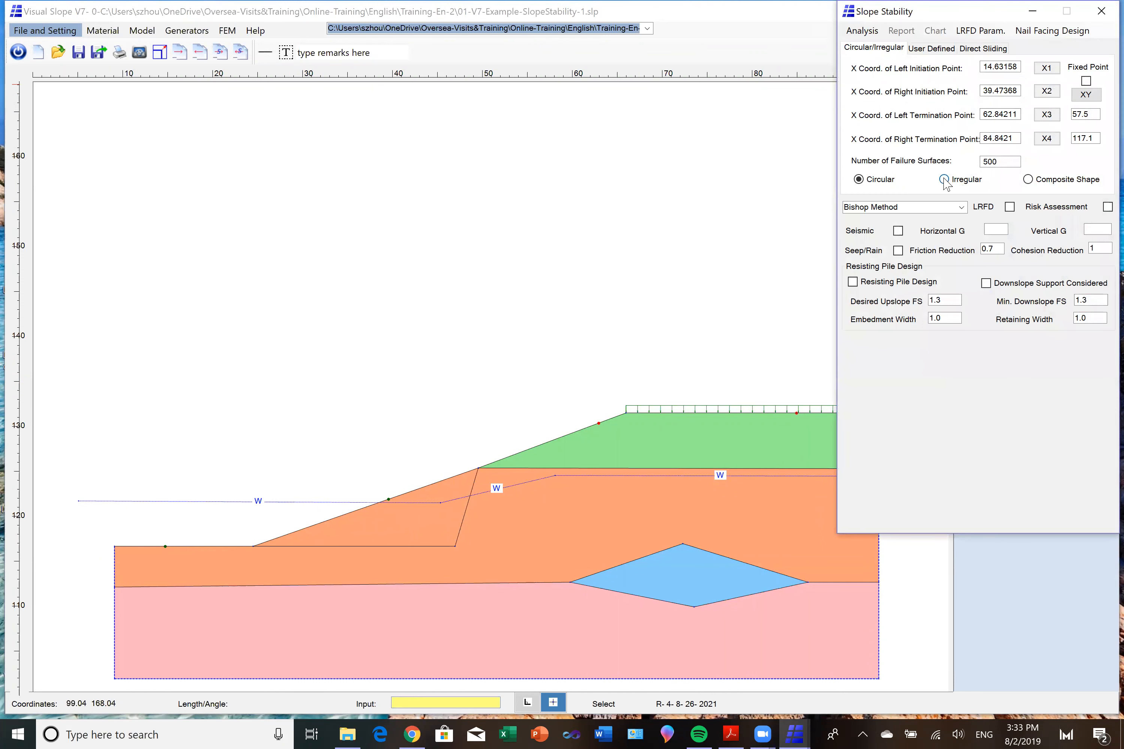
pyautogui.click(943, 180)
pyautogui.click(866, 31)
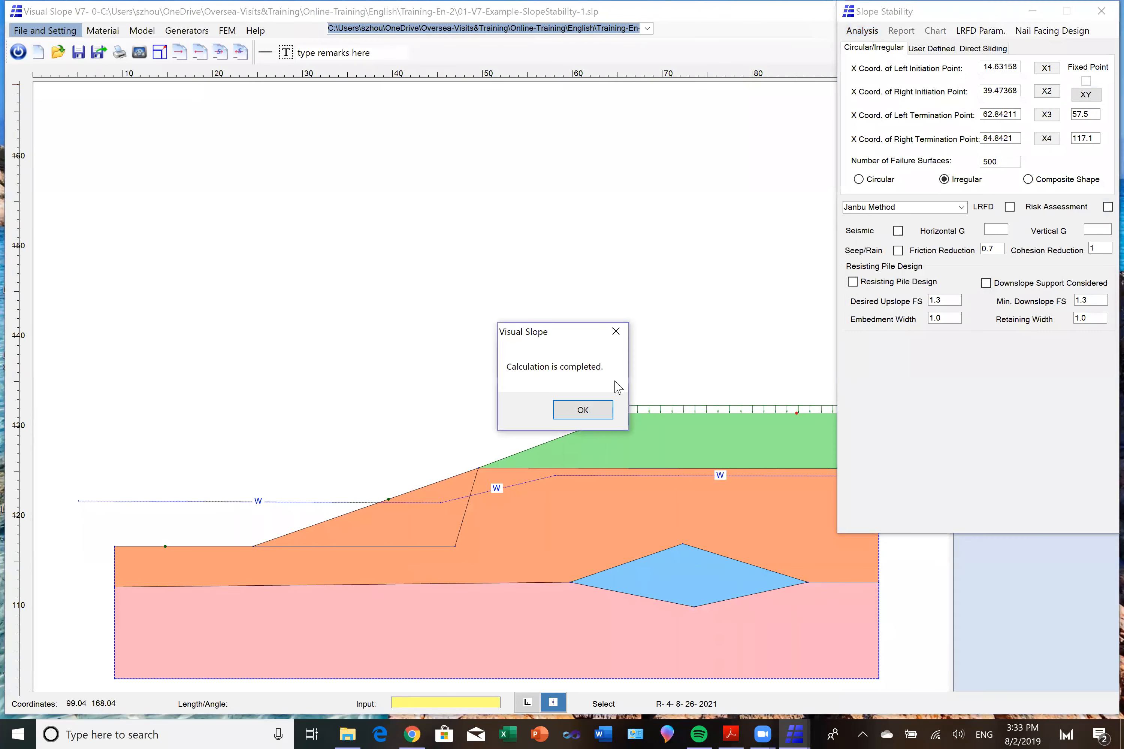
pyautogui.click(586, 413)
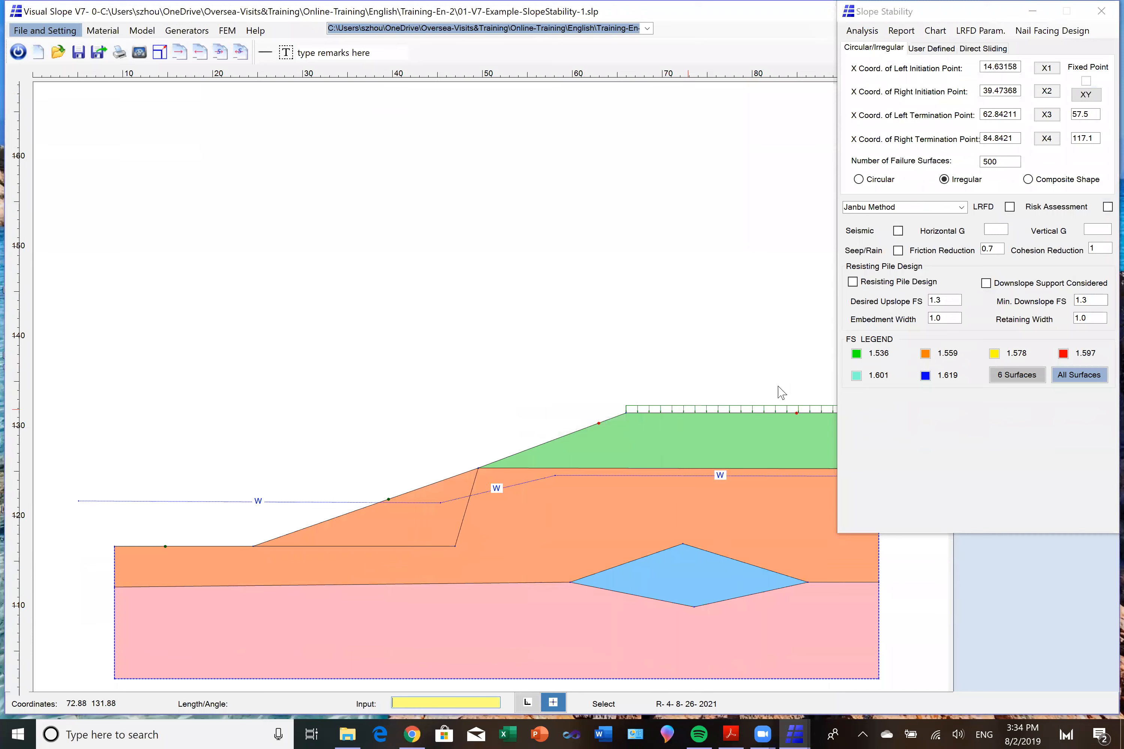
# Display the green, orange and yellow sliding masses of the three most critical irregular surfaces.
pyautogui.click(856, 358)
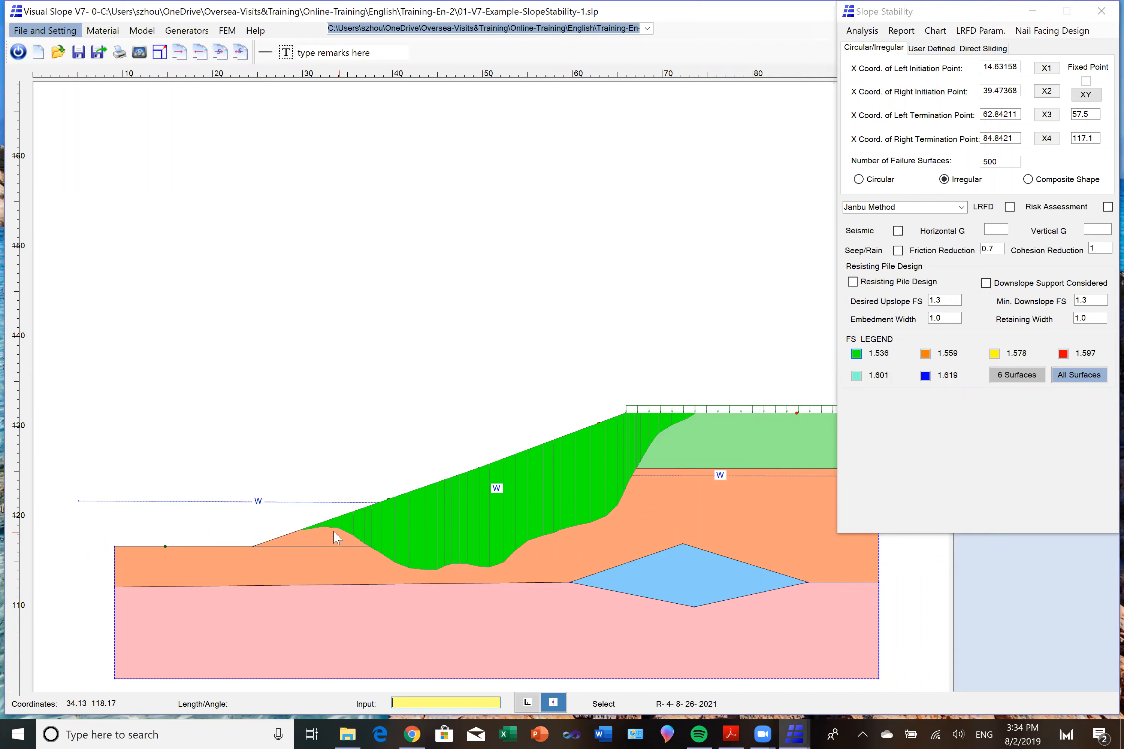
pyautogui.click(925, 354)
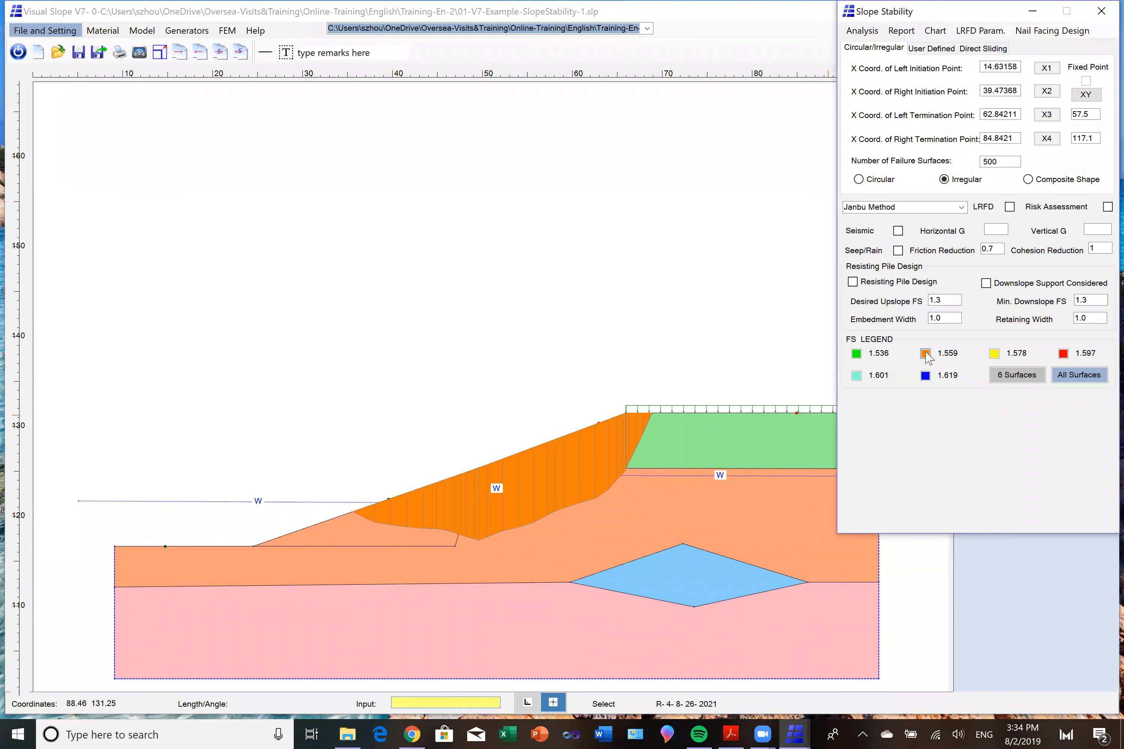
pyautogui.click(994, 354)
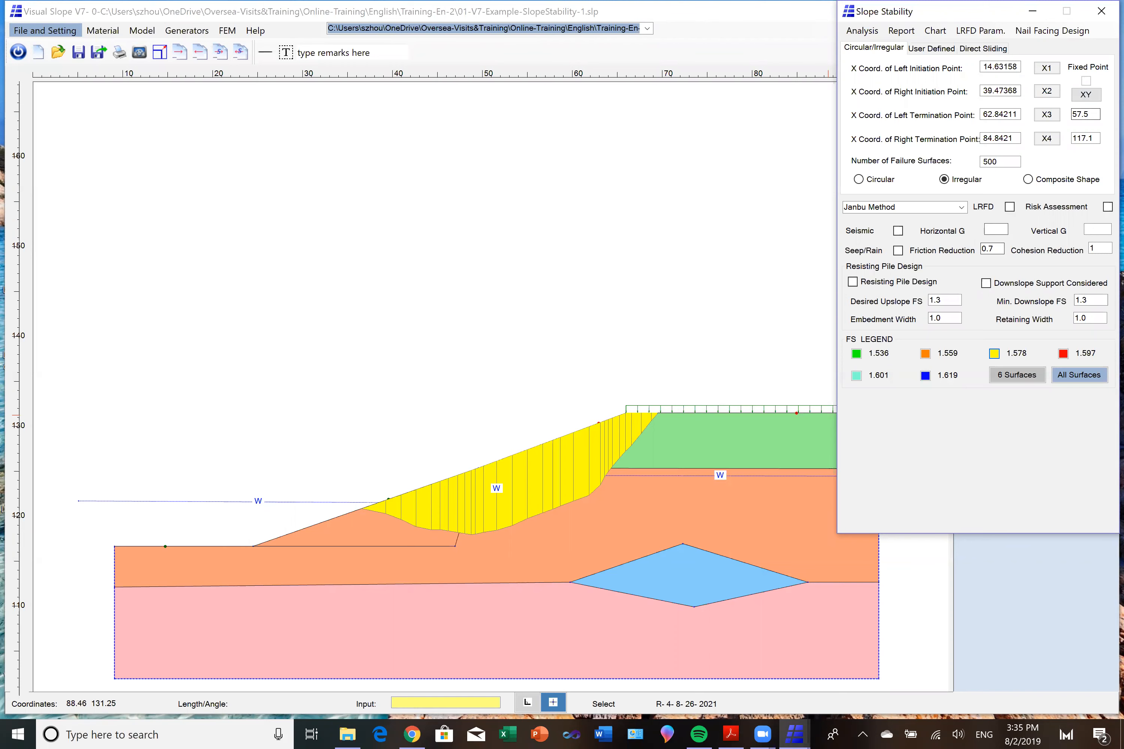
# Close the slope stability analysis and open the Fill soil material's basic parameters to examine its cohesion and friction.
pyautogui.click(1100, 11)
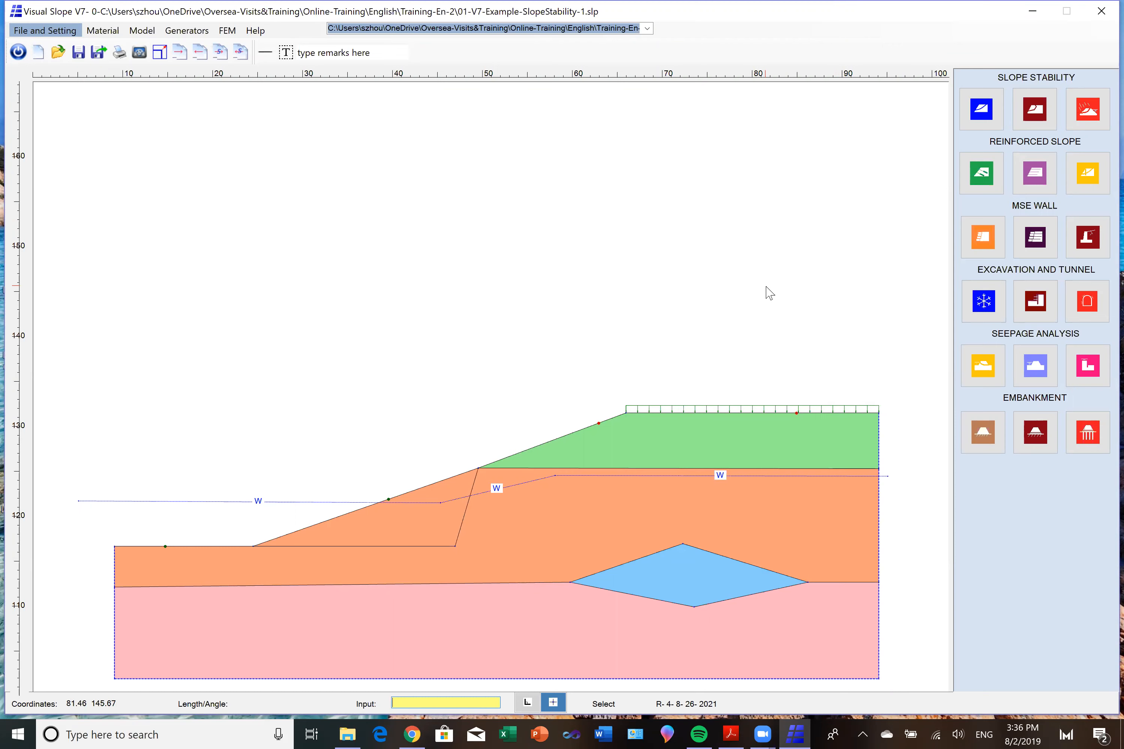
pyautogui.click(102, 31)
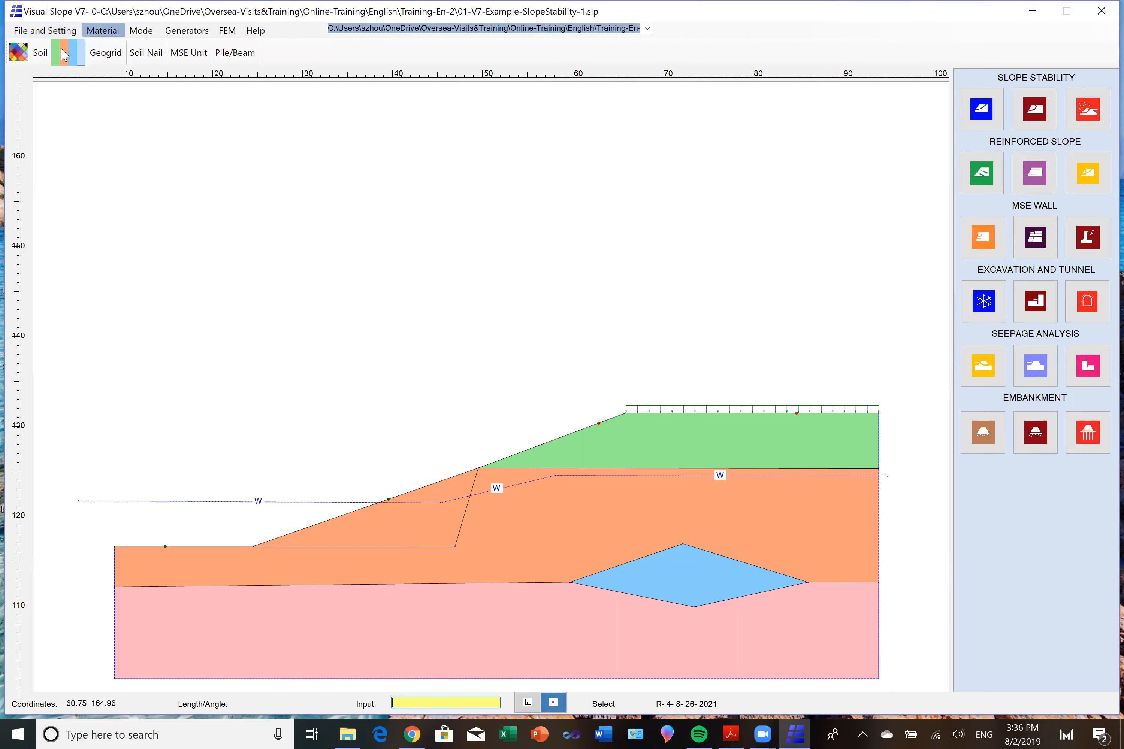
pyautogui.click(19, 52)
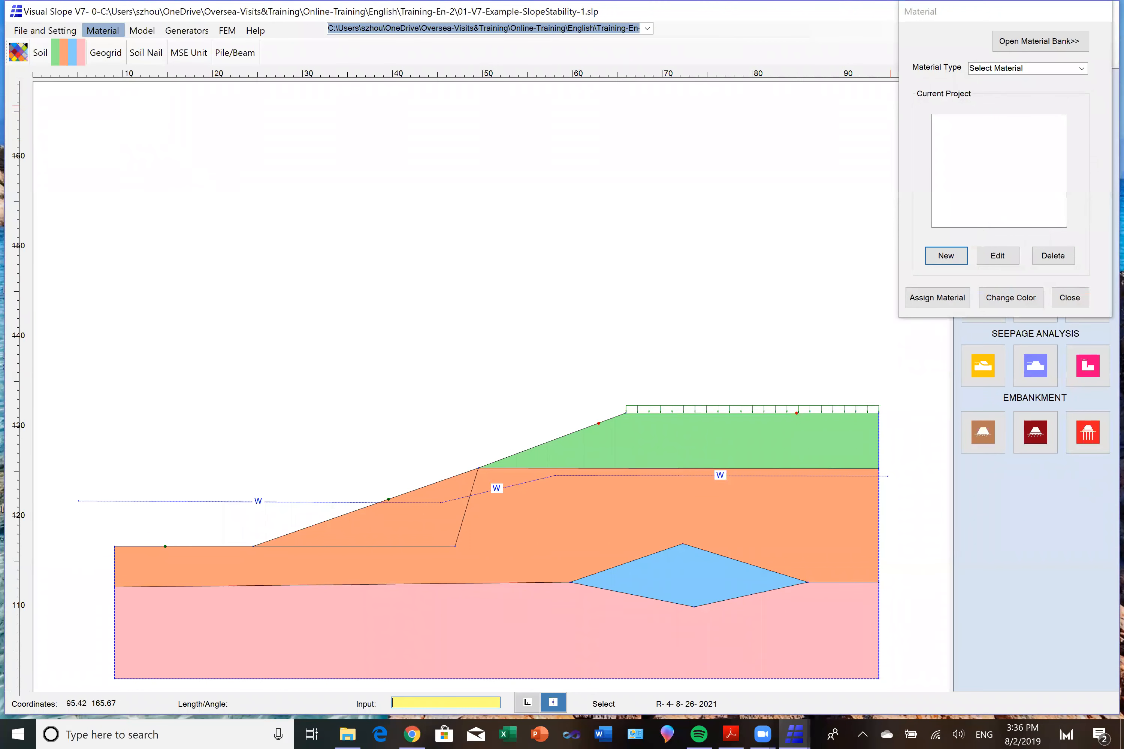
pyautogui.click(1081, 68)
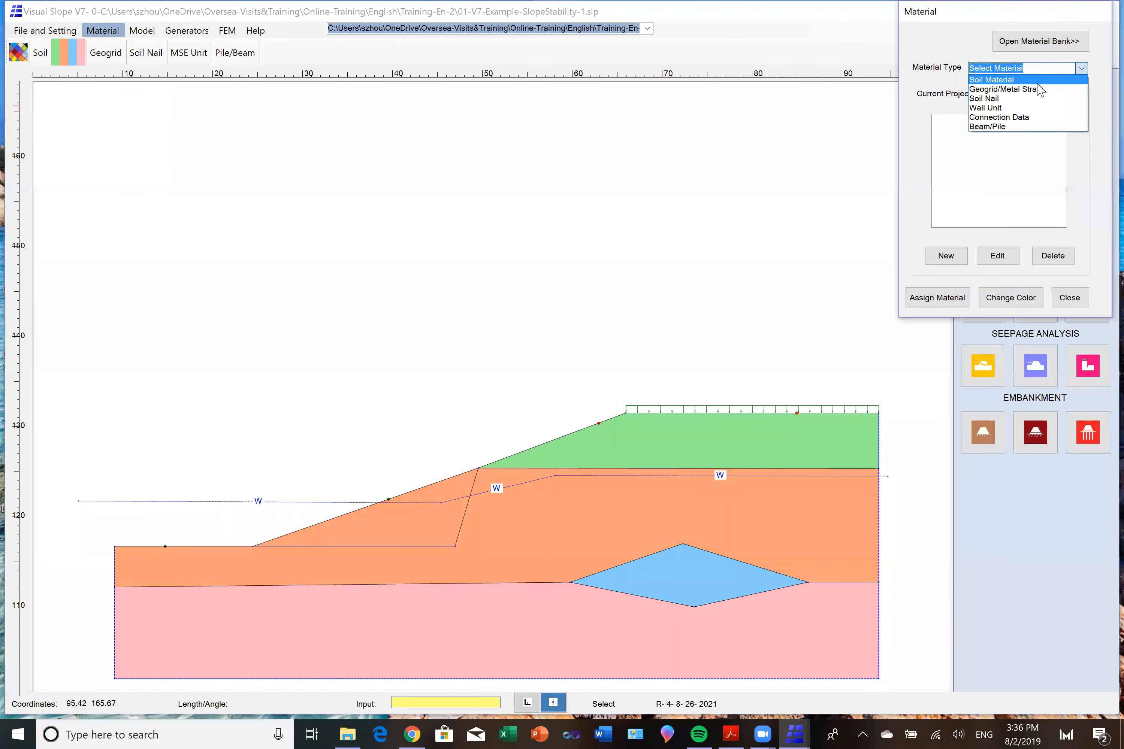
pyautogui.click(1036, 82)
pyautogui.click(995, 118)
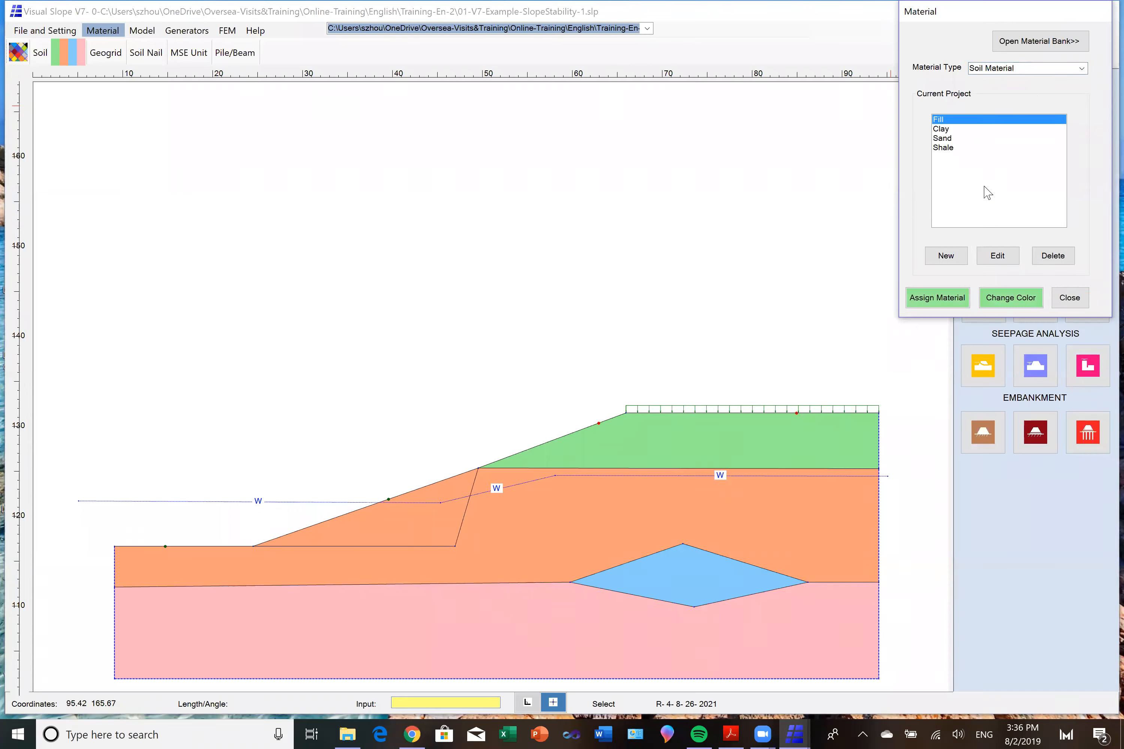
pyautogui.click(996, 256)
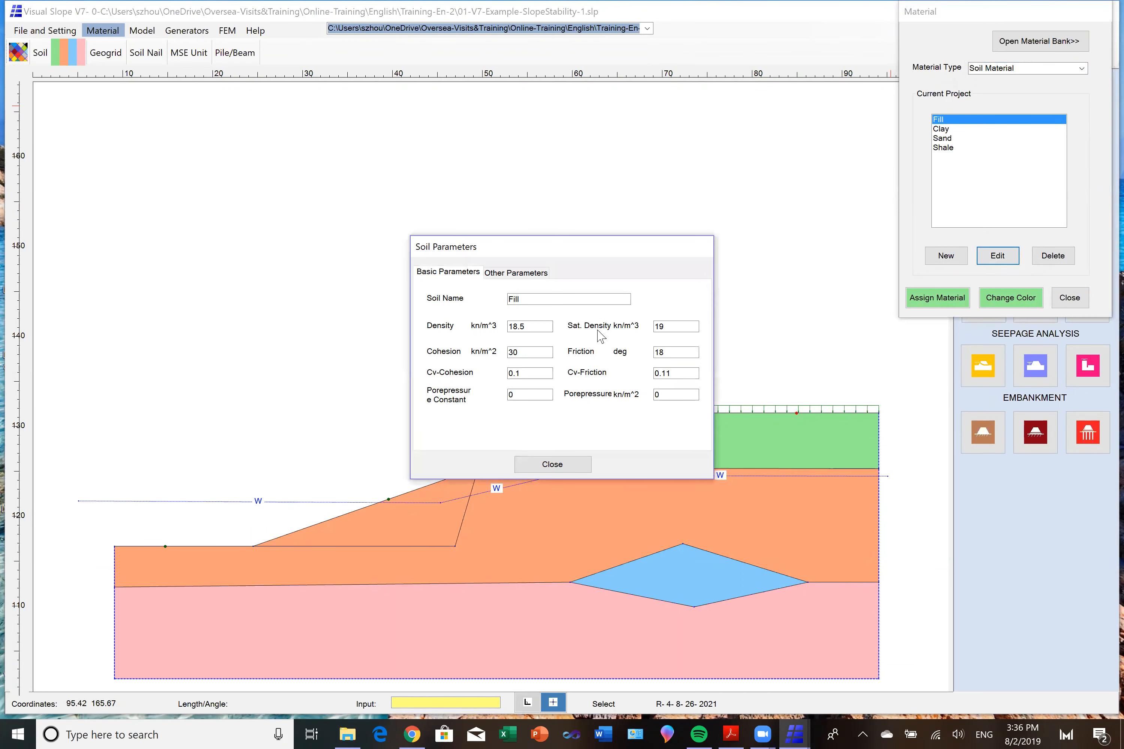
pyautogui.click(532, 351)
pyautogui.click(672, 353)
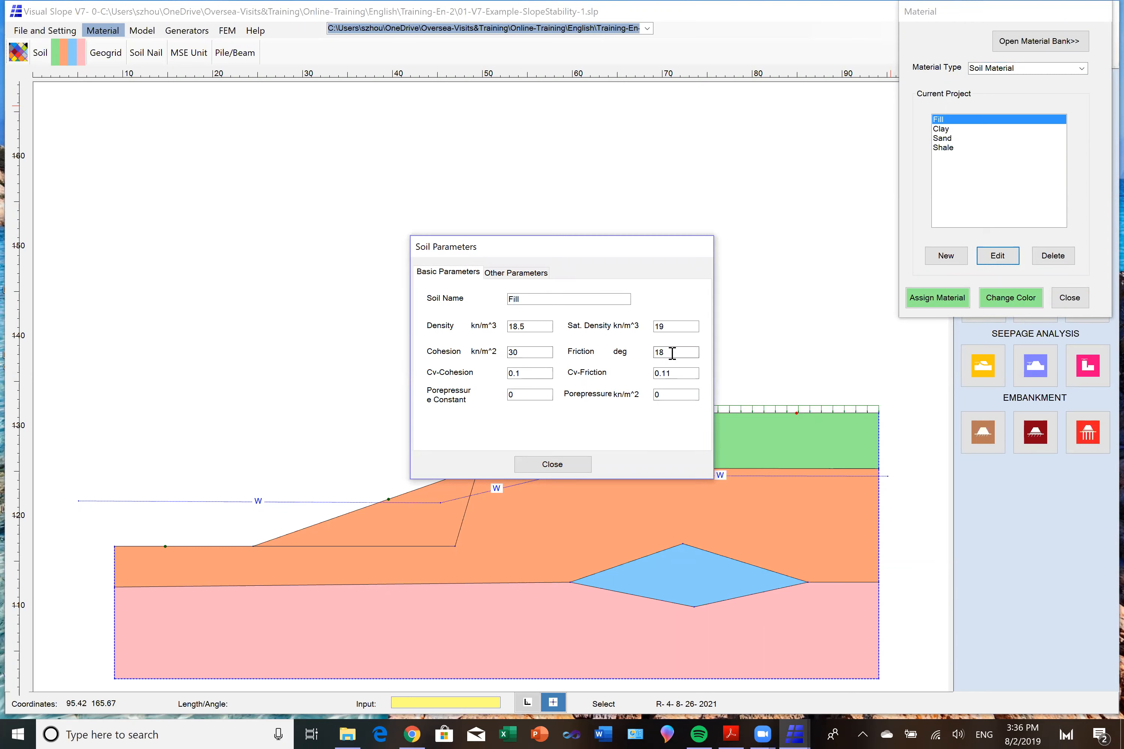